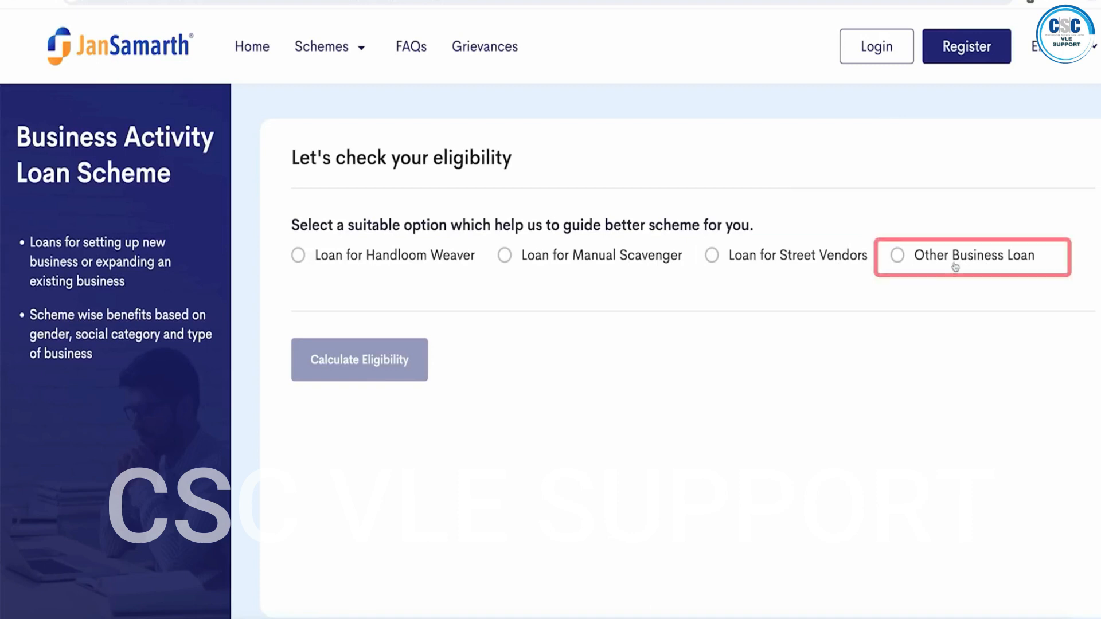
Answer eligibility: Other Business Loan, class 8 passed, OBC, no special region, Rural location.
click(899, 256)
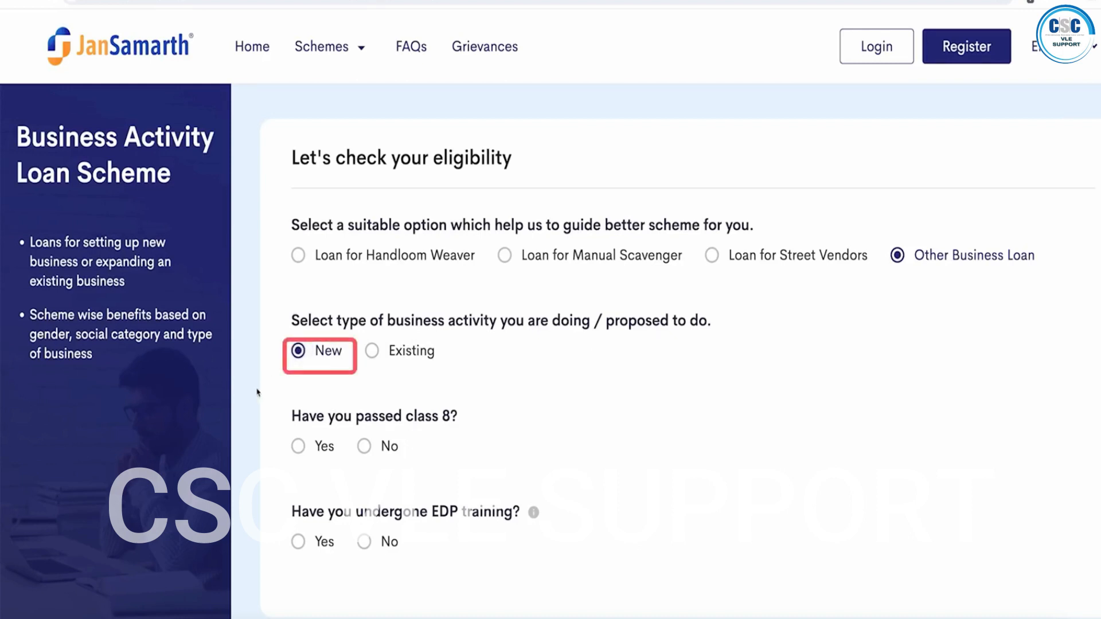
click(298, 447)
scroll(425, 468, down, 4)
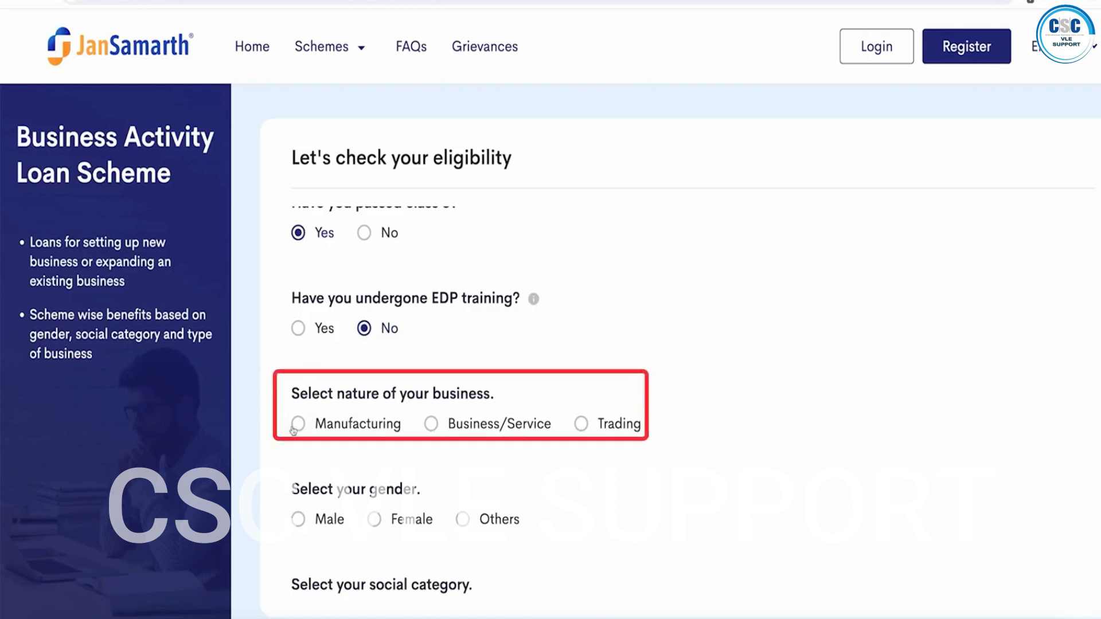
scroll(413, 476, down, 4)
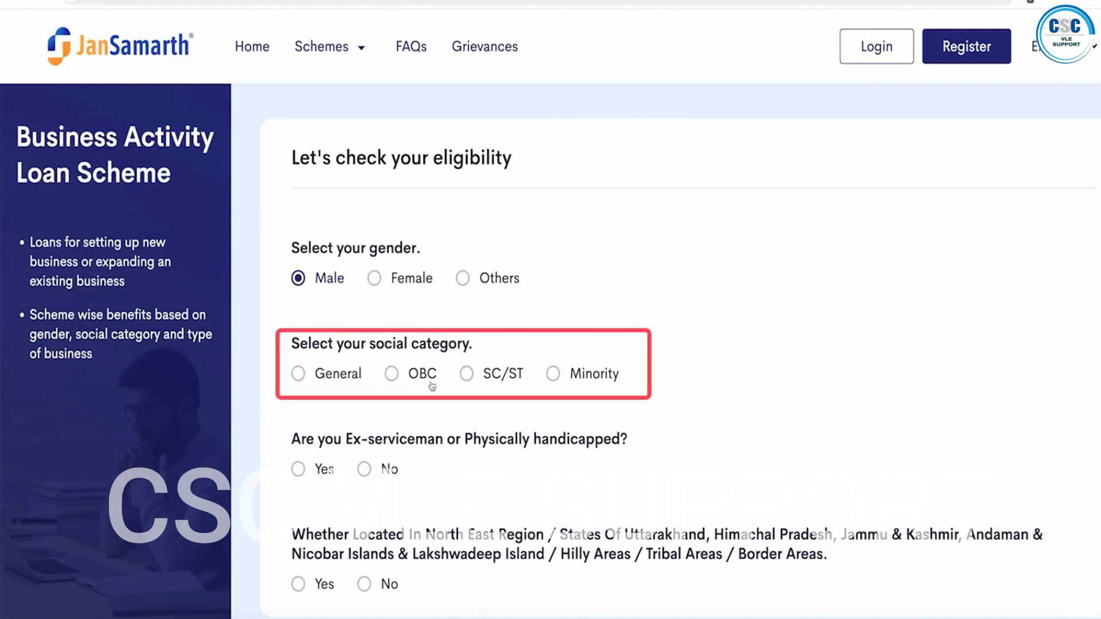
click(392, 373)
scroll(385, 493, down, 2)
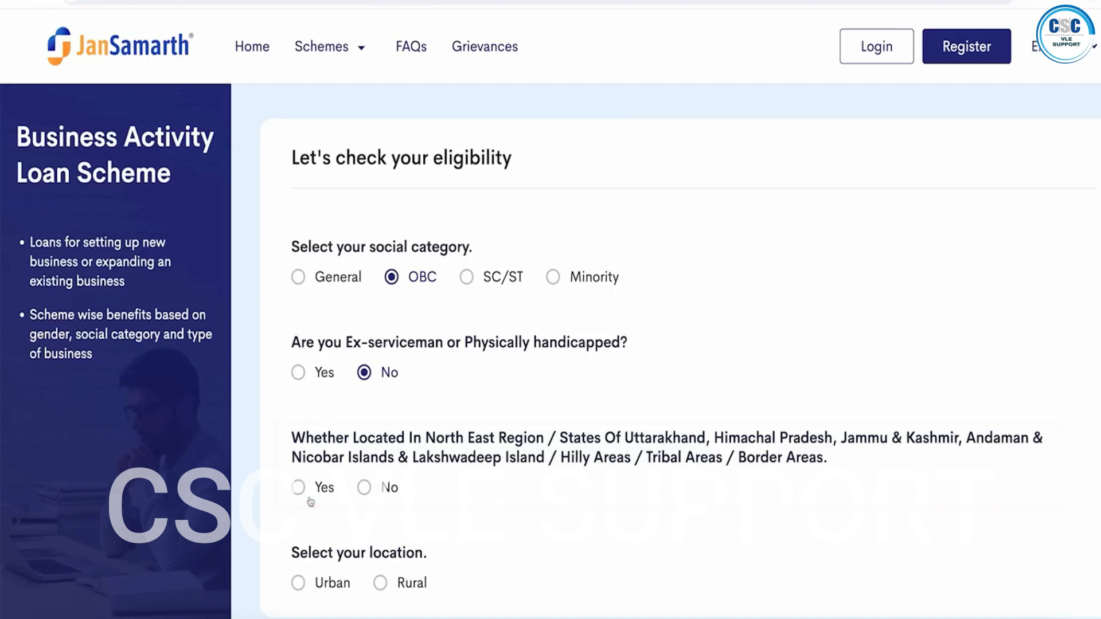
click(363, 487)
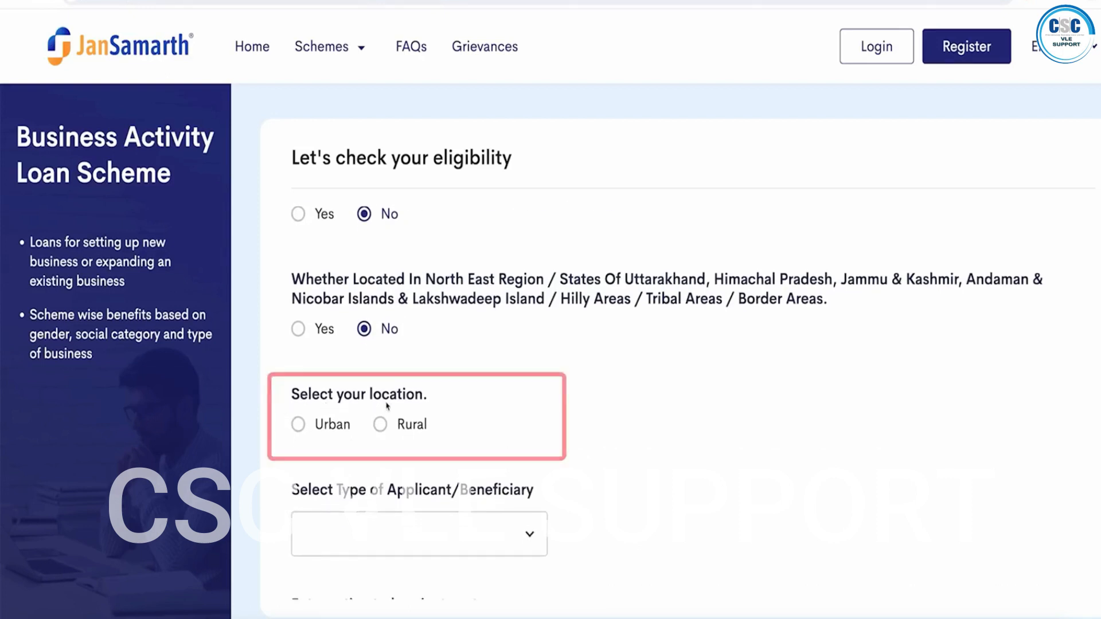
click(381, 426)
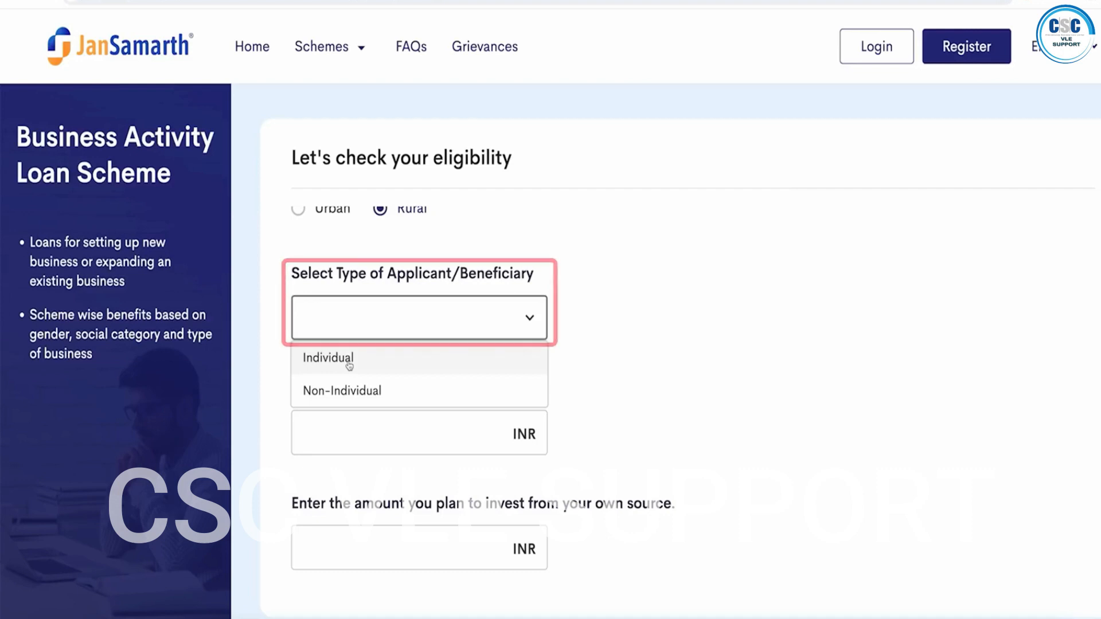
Enter 300000 project cost and 50000 own investment, then calculate eligibility for PMEGP and PMMY.
scroll(511, 405, down, 2)
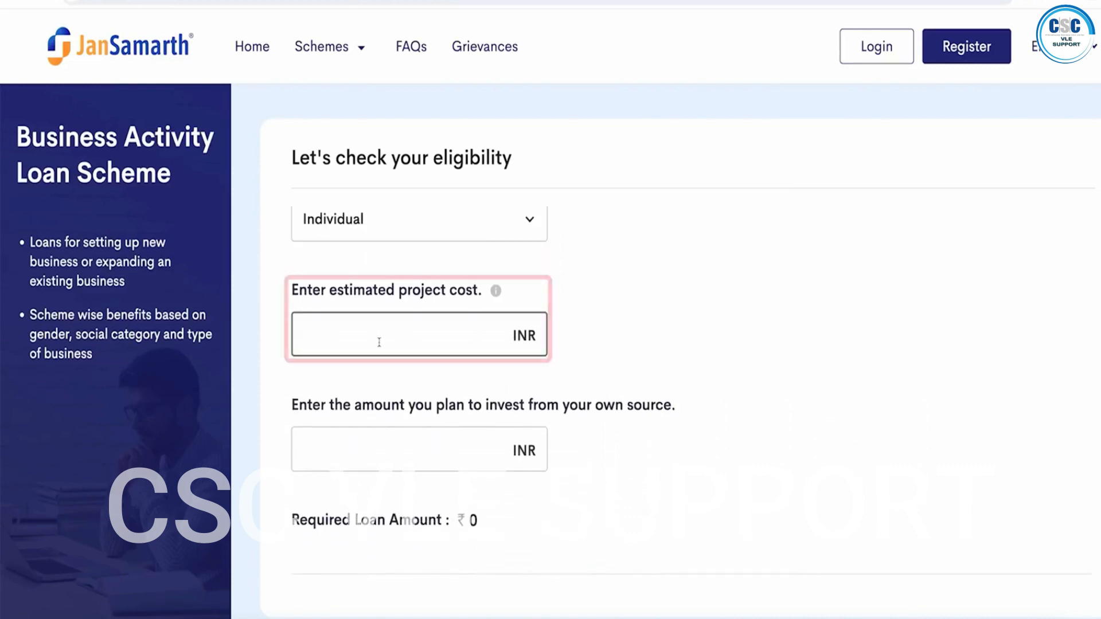
text(300000)
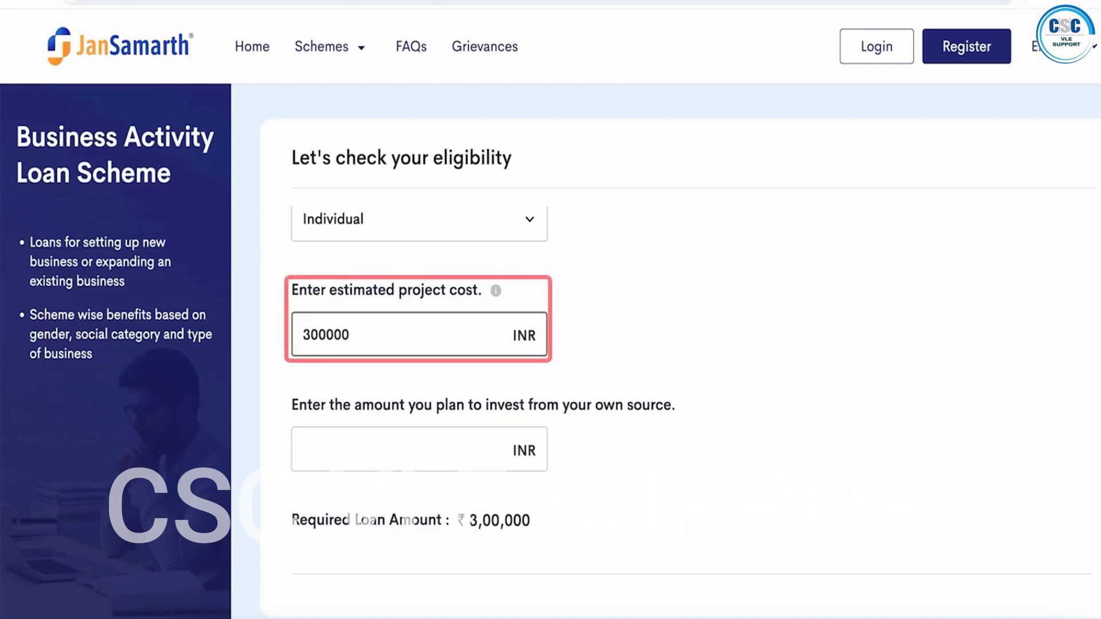
click(368, 447)
text(5000)
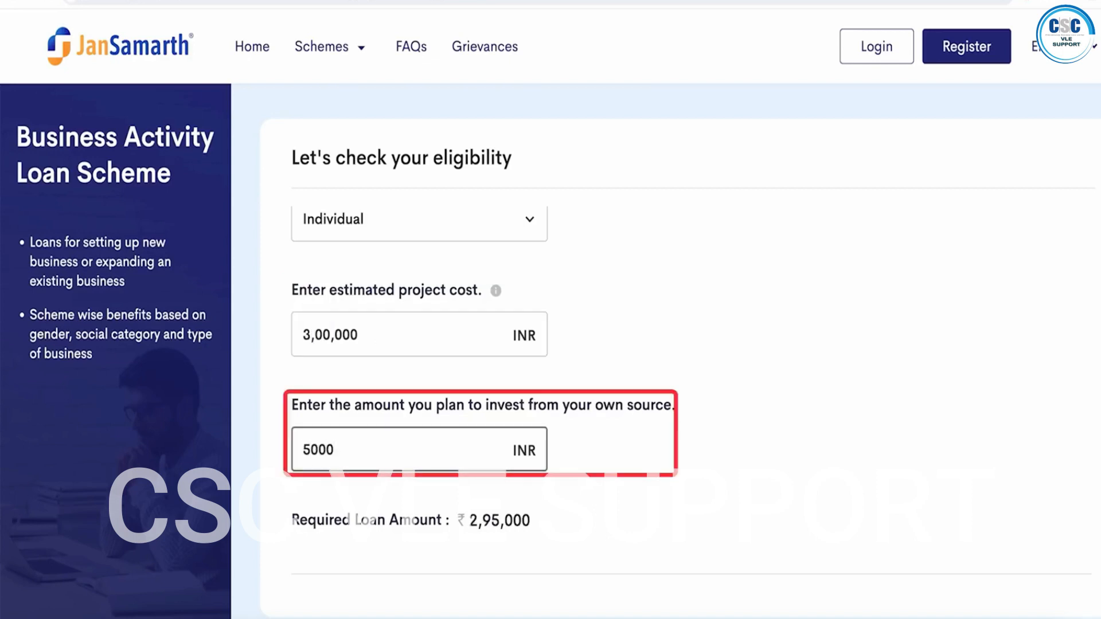
text(0)
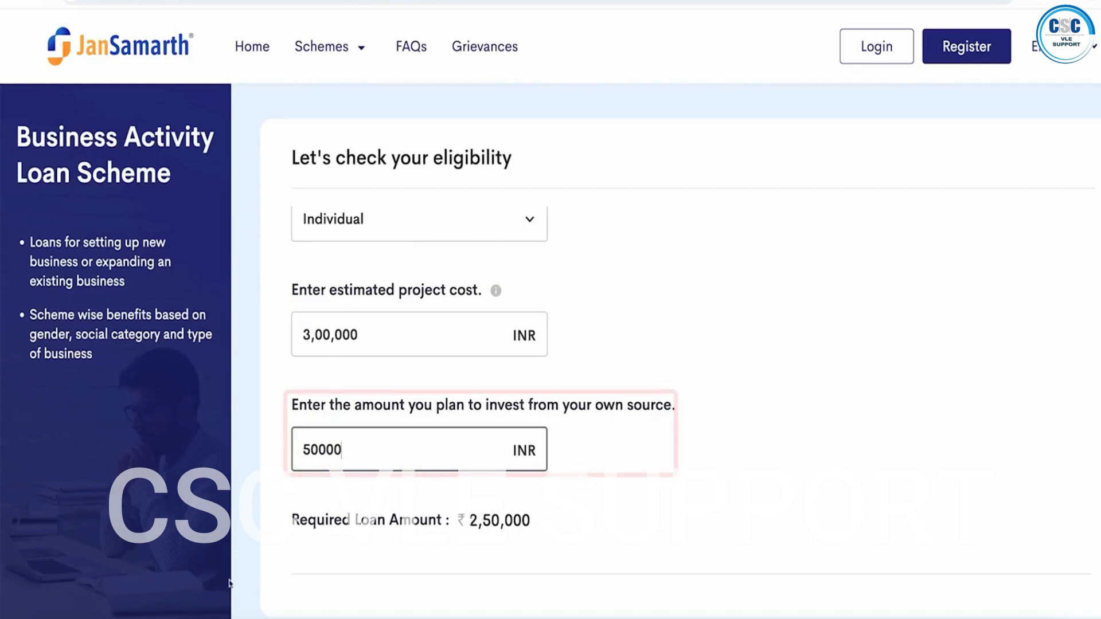
click(593, 491)
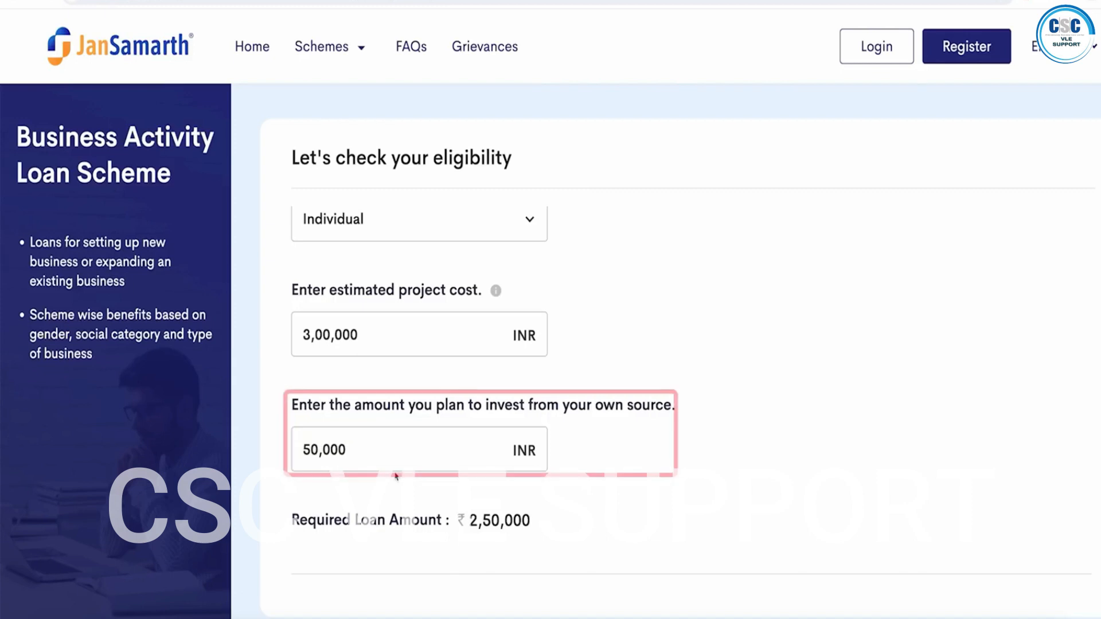
scroll(571, 509, down, 1)
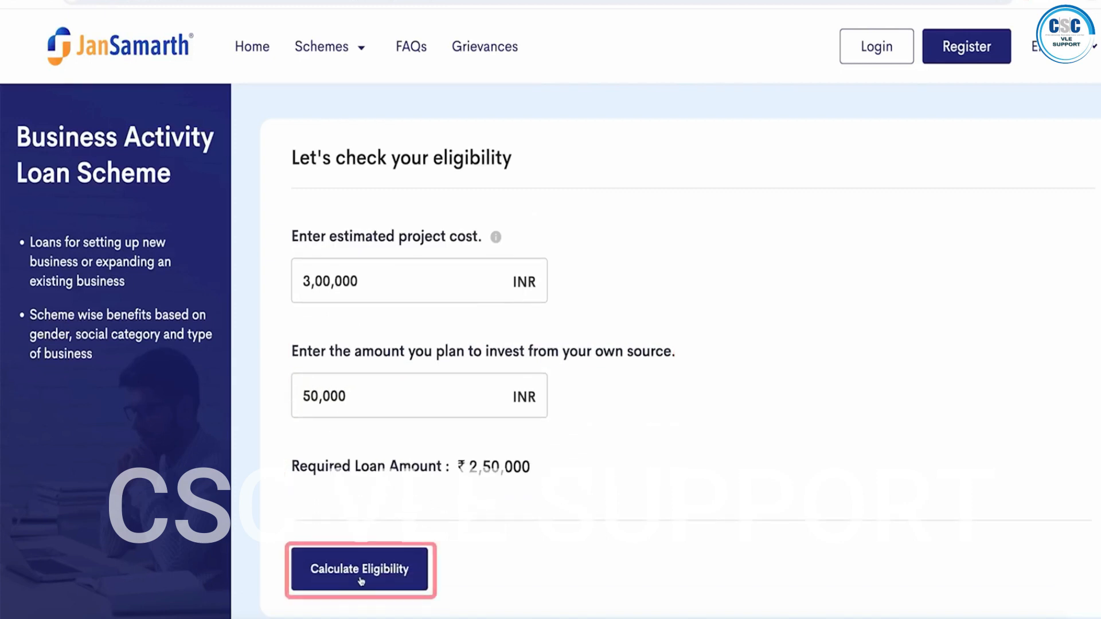
click(384, 576)
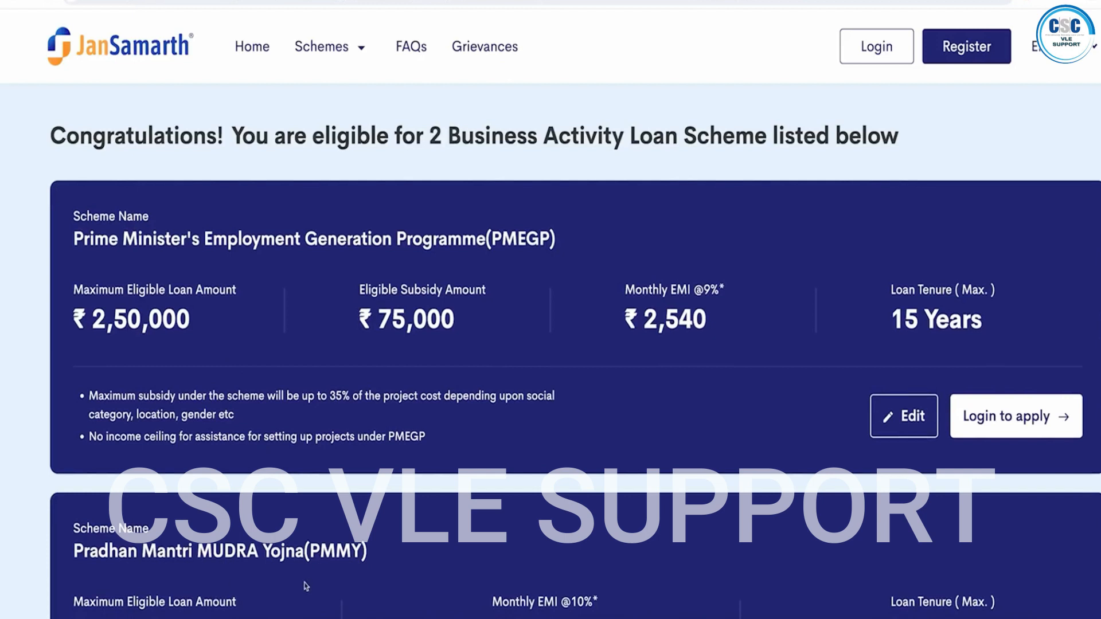
scroll(308, 585, down, 7)
scroll(312, 583, up, 6)
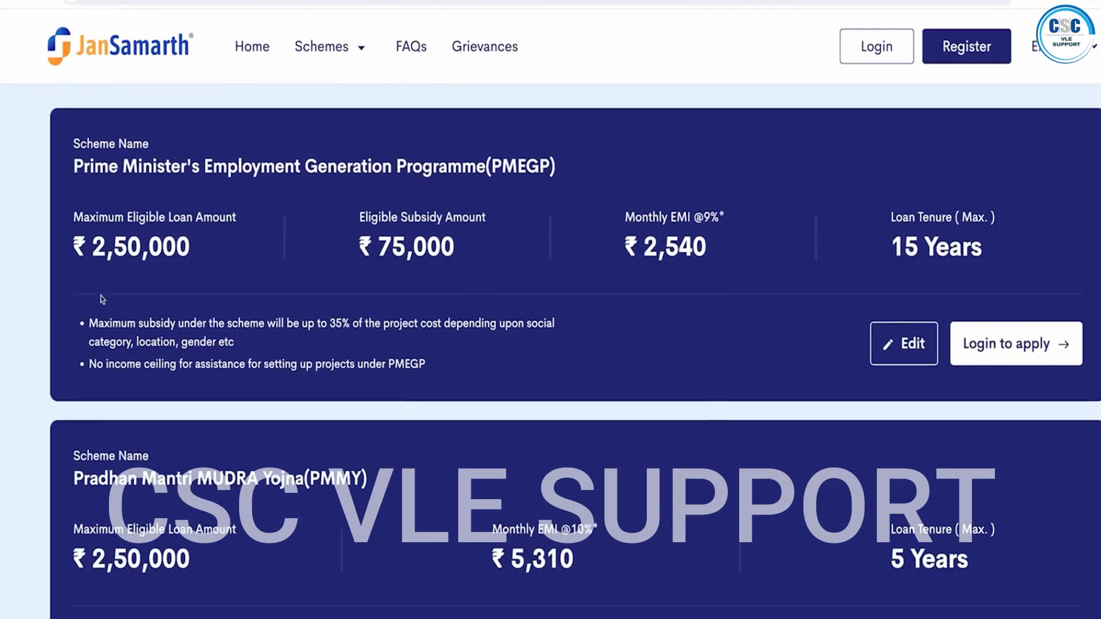
scroll(111, 274, up, 2)
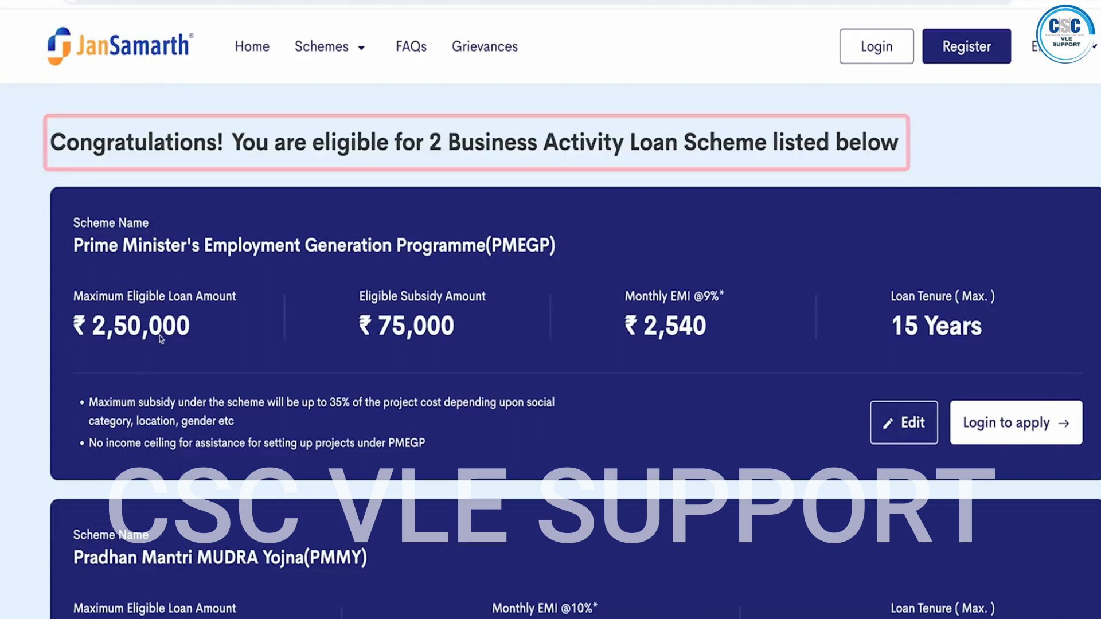
scroll(950, 414, down, 4)
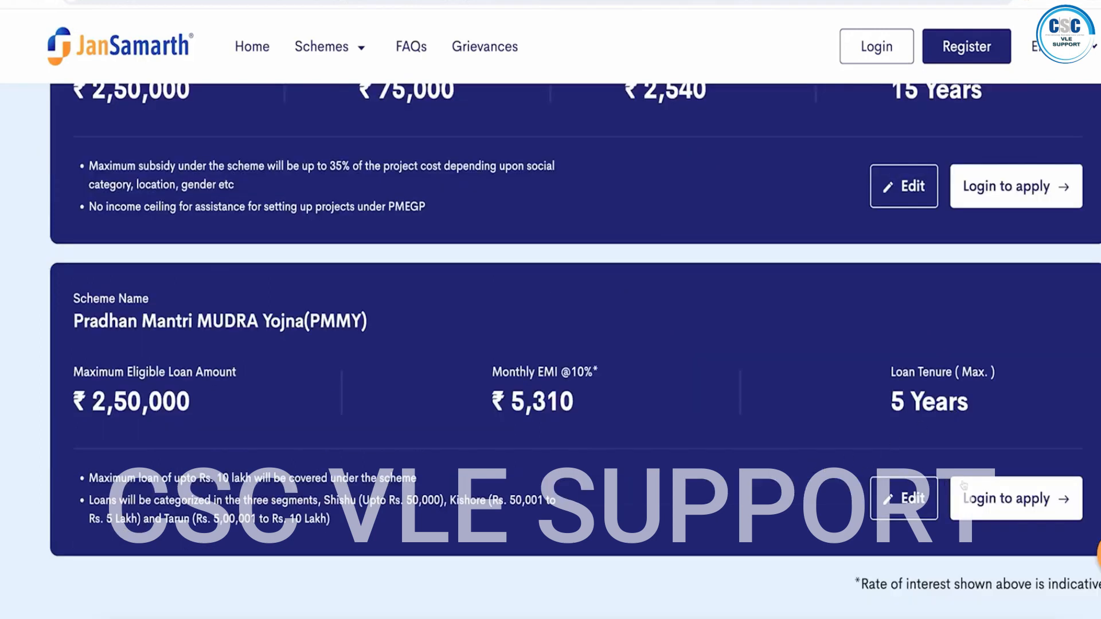
Start the PMMY application, entering the mobile number and captcha and accepting the privacy policy and terms.
click(998, 507)
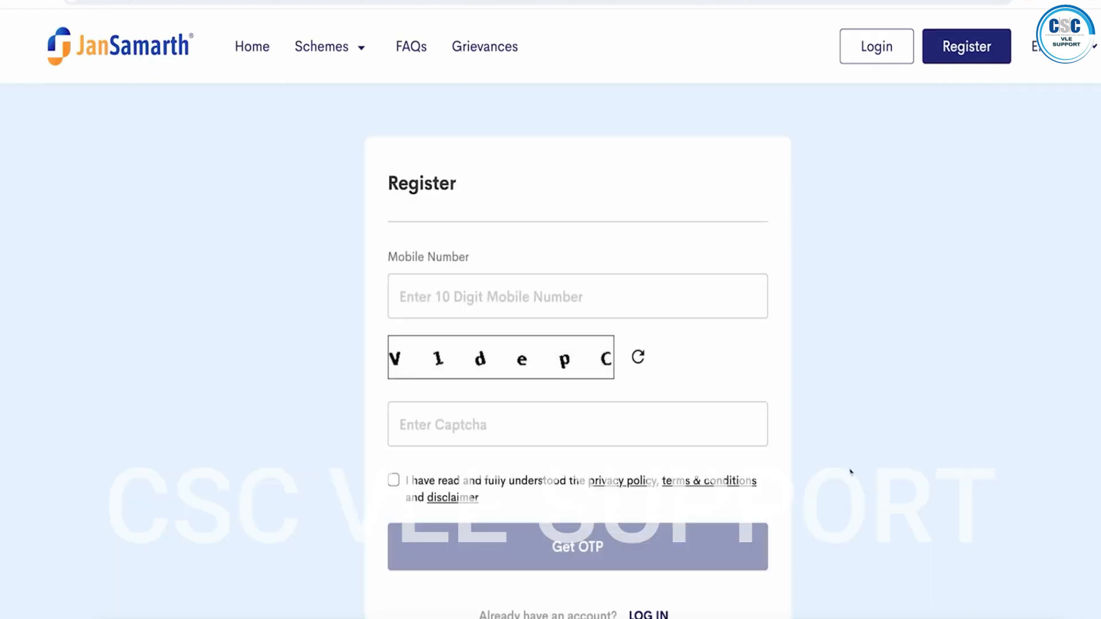
scroll(518, 403, down, 3)
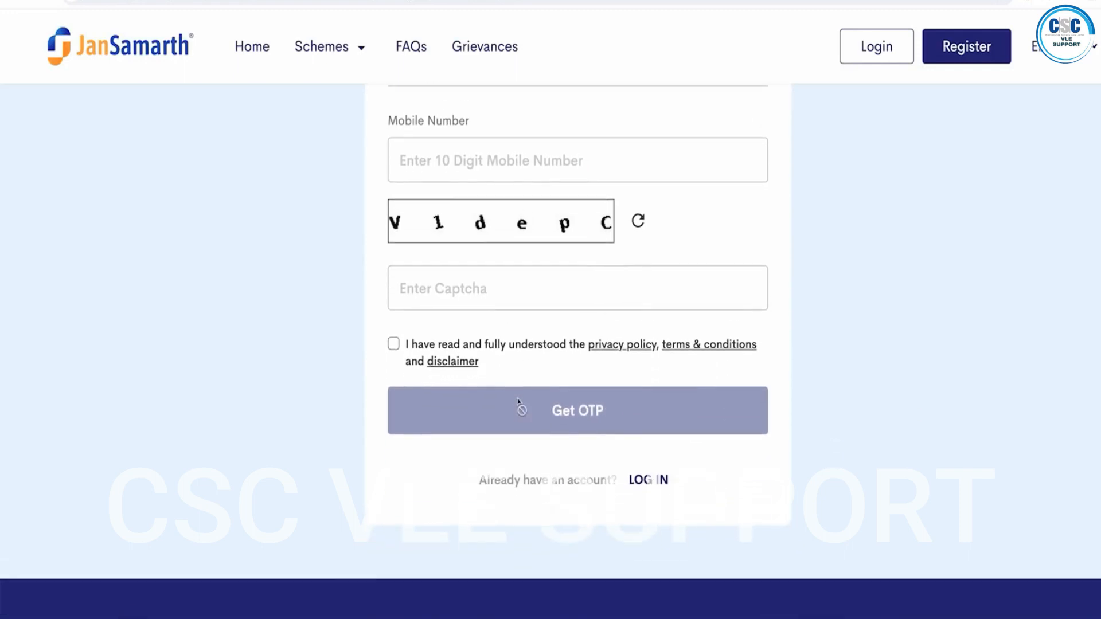
scroll(519, 403, up, 3)
click(489, 290)
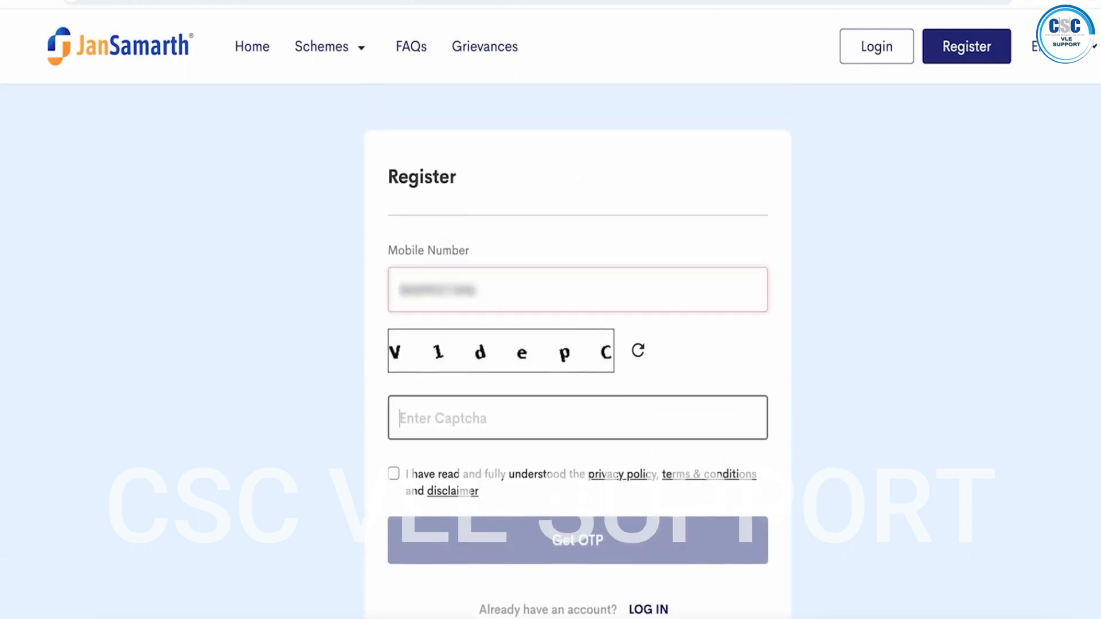
click(400, 418)
text(v1)
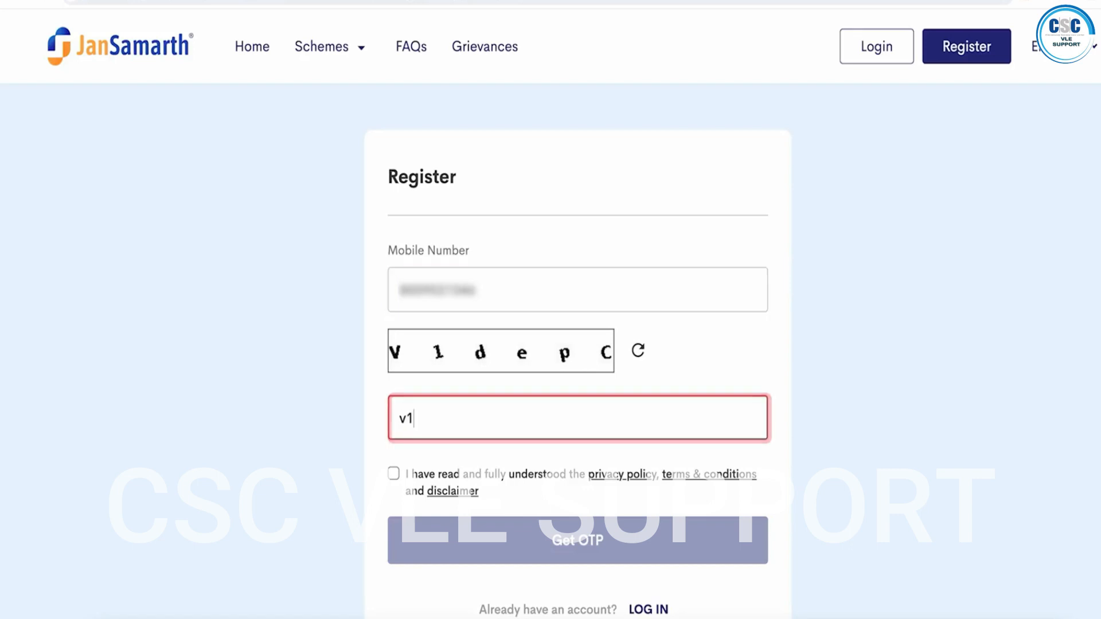
text(depc)
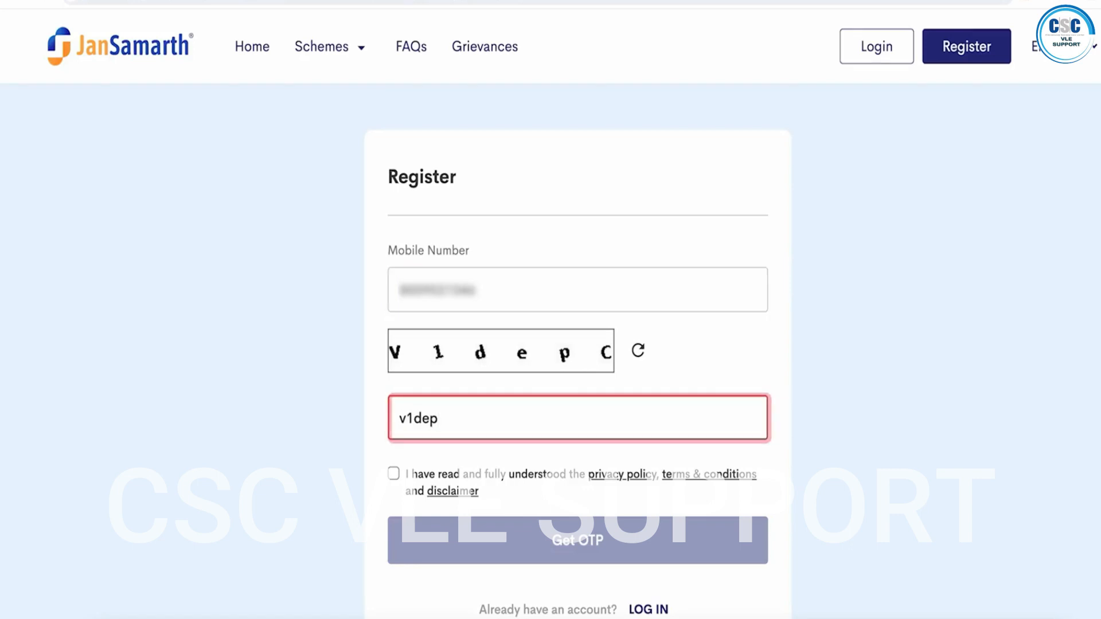
click(401, 487)
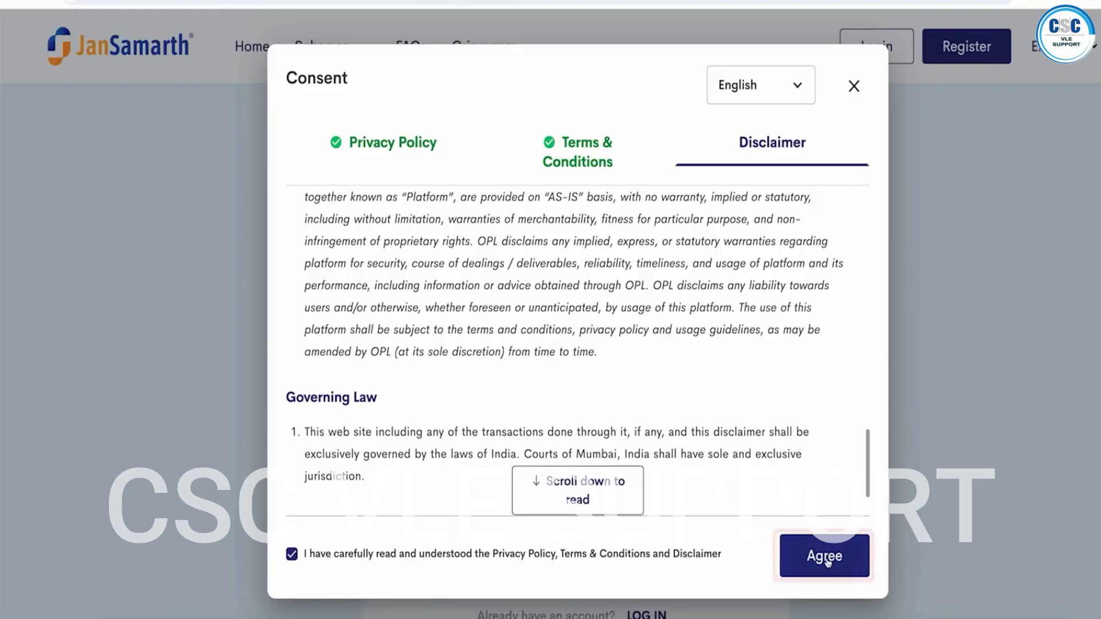
click(824, 556)
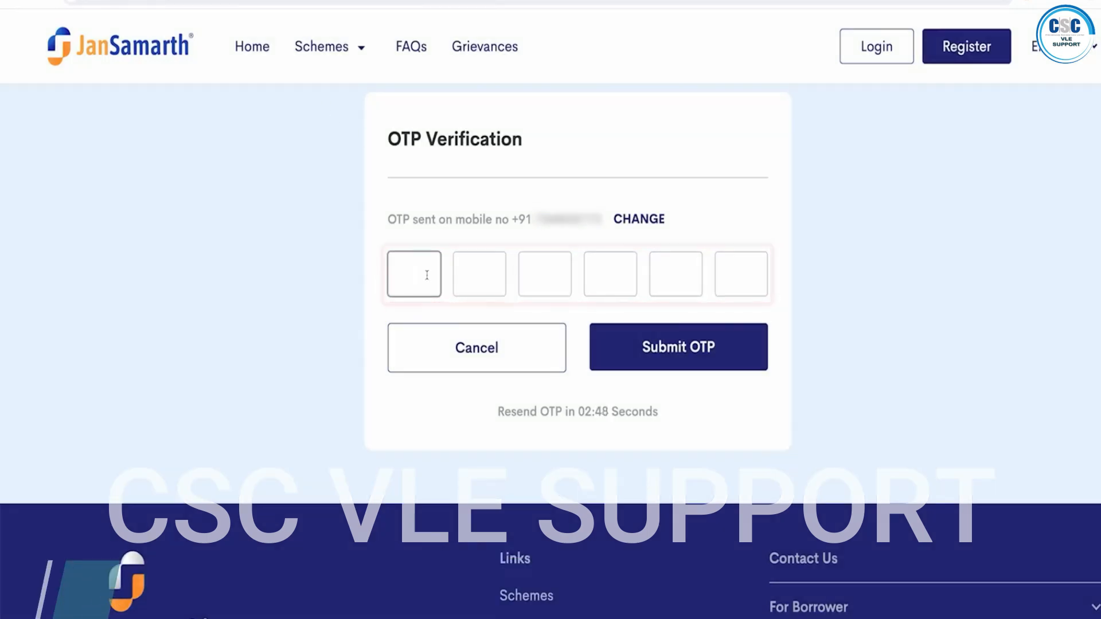
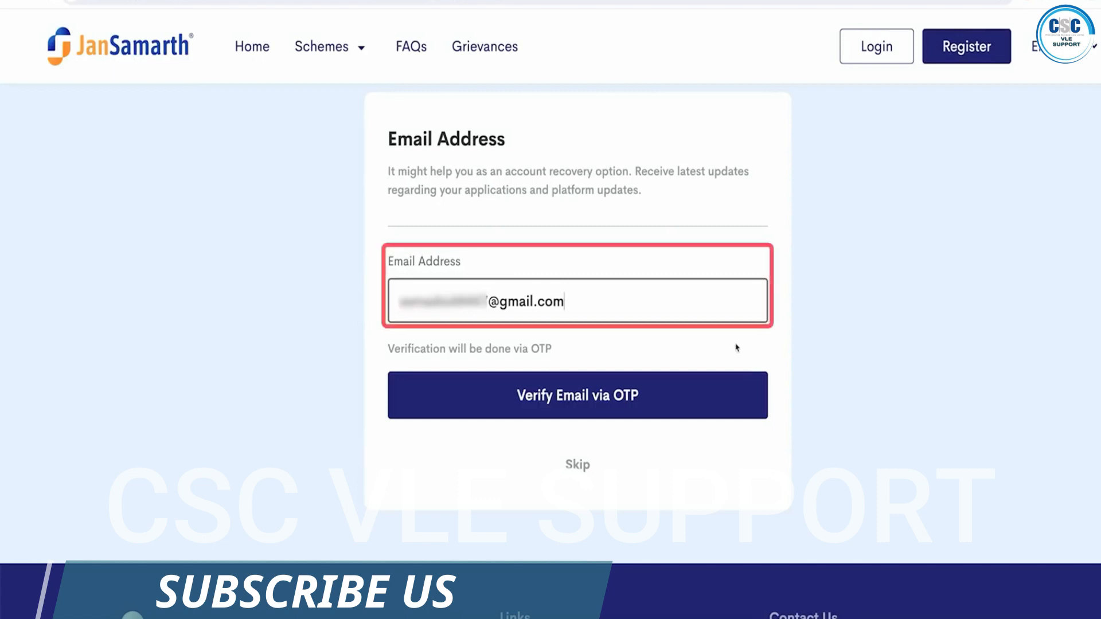
Complete the mobile OTP and verify the e-mail address with its verification code.
click(580, 403)
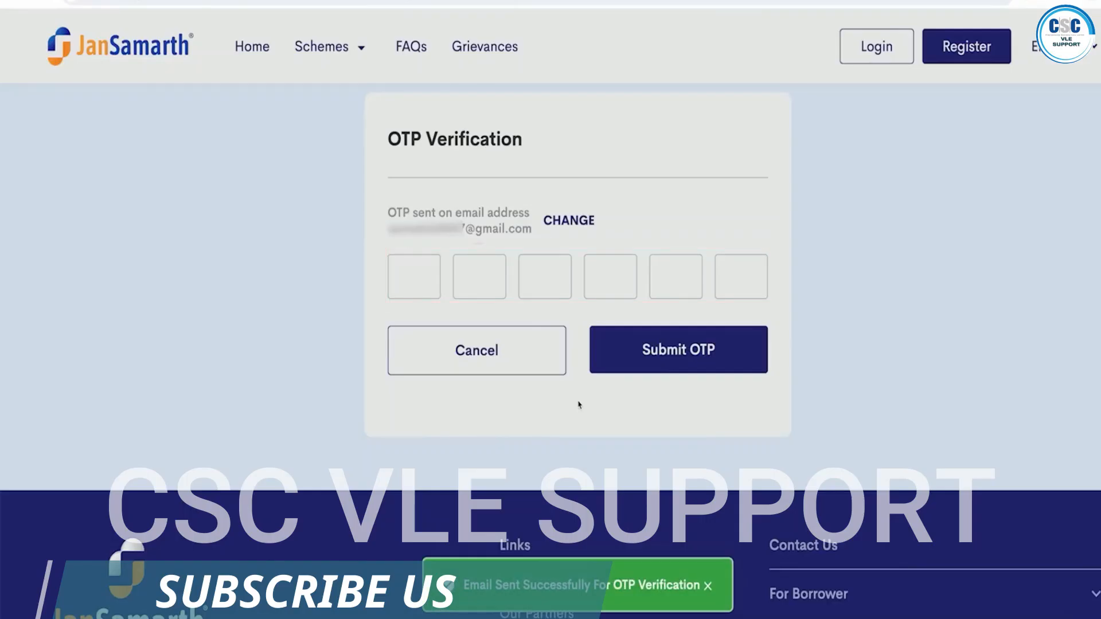
click(393, 271)
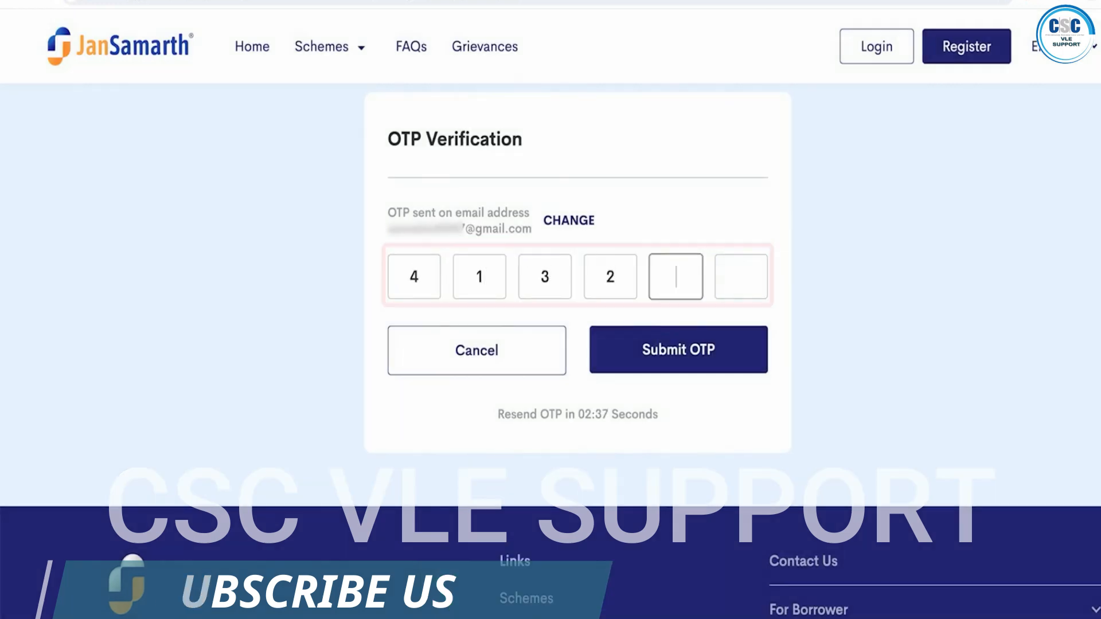
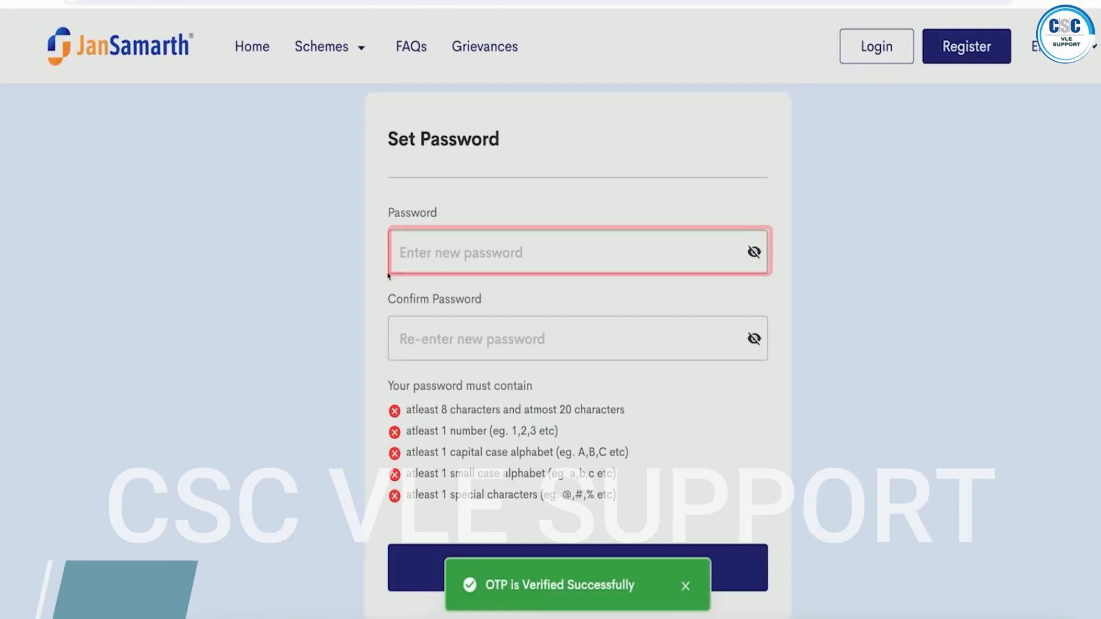
Enter and confirm a rule-compliant account password, then proceed to finish registration.
click(458, 253)
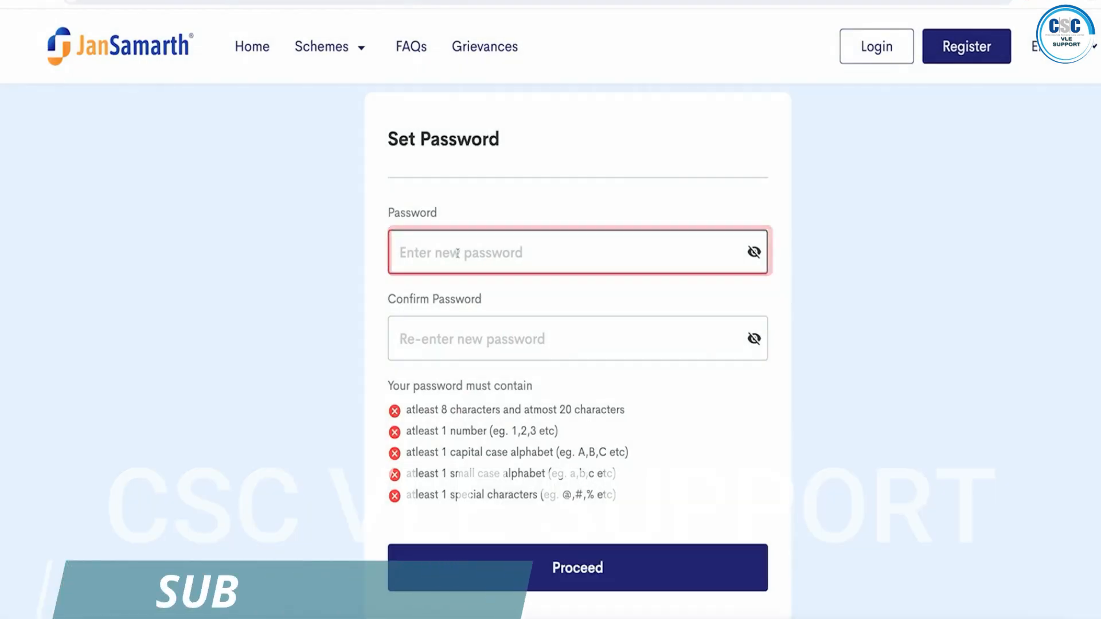
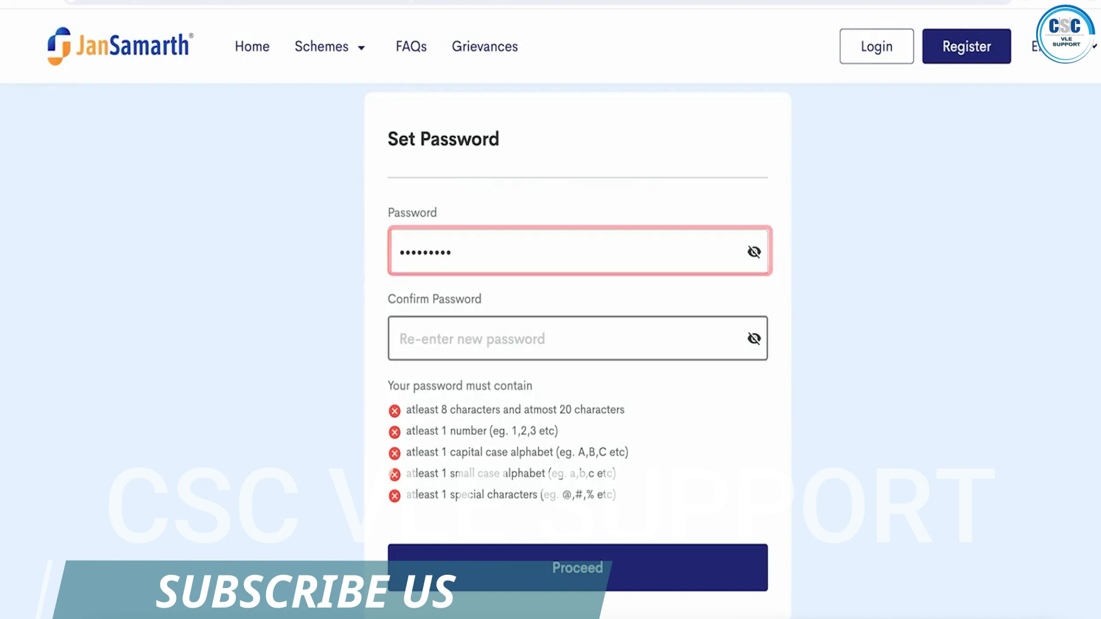
scroll(569, 537, down, 1)
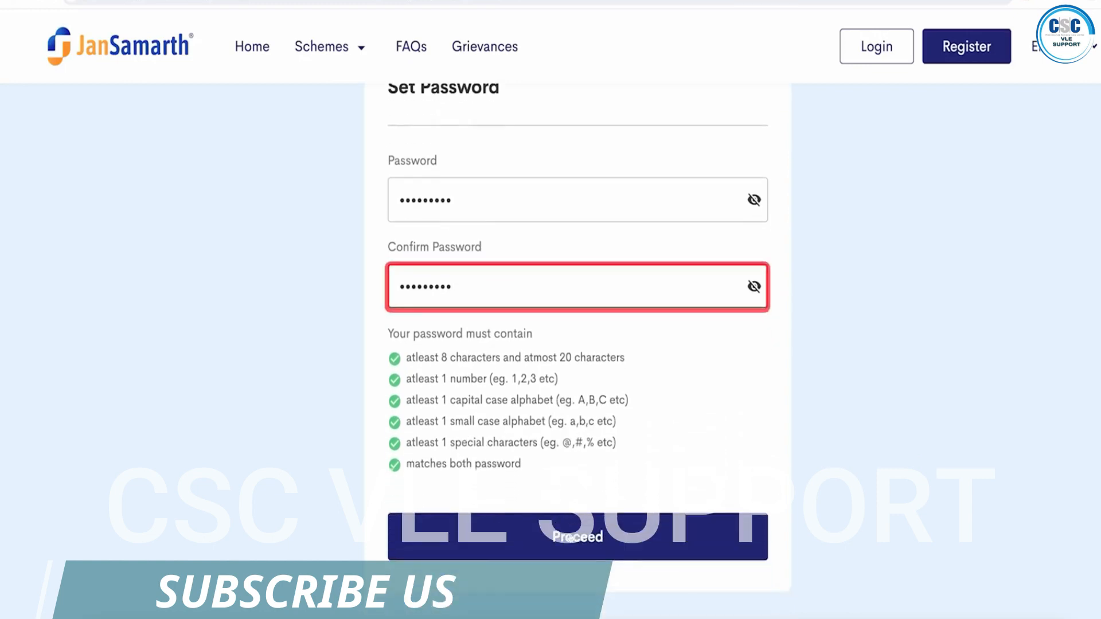
click(570, 538)
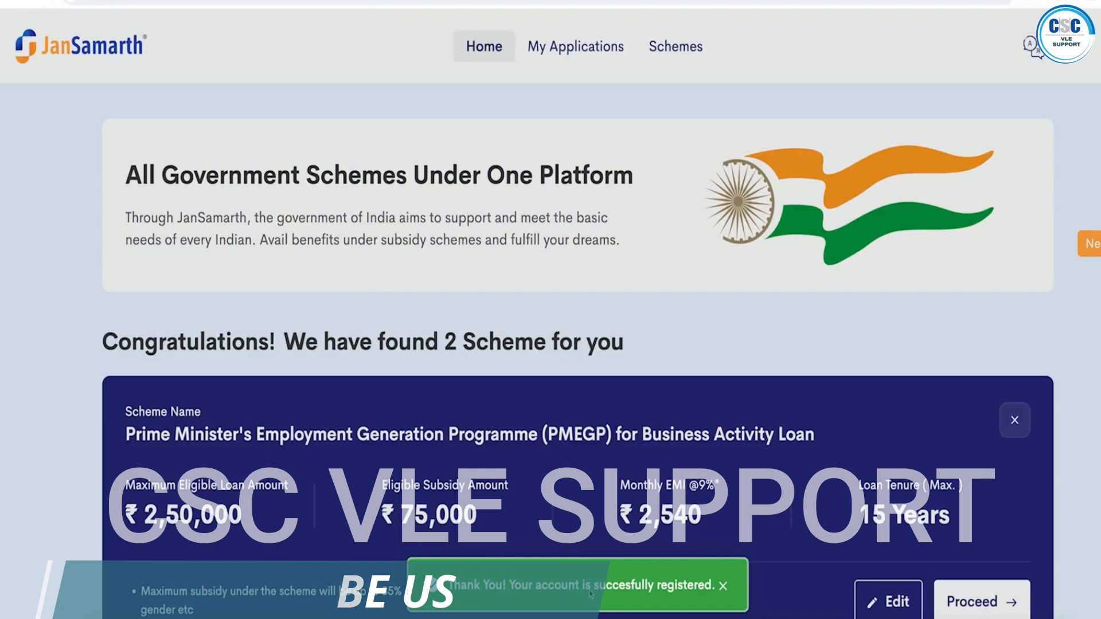
Proceed on the Pradhan Mantri MUDRA Yojna card to open the review of earlier answers.
scroll(713, 524, down, 1)
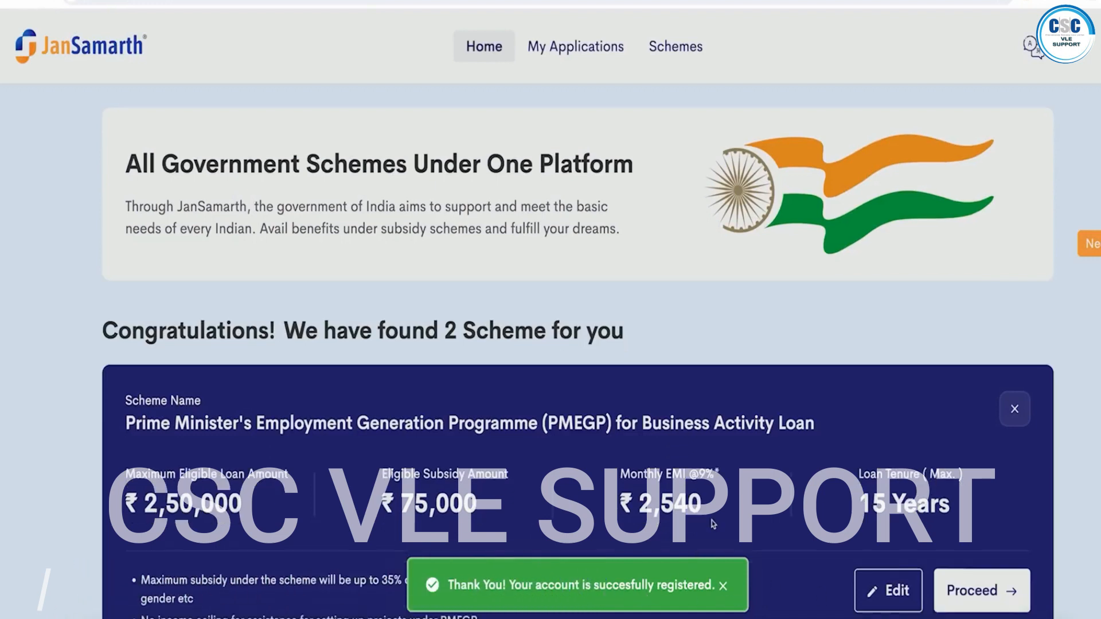
scroll(713, 524, down, 3)
scroll(610, 537, down, 5)
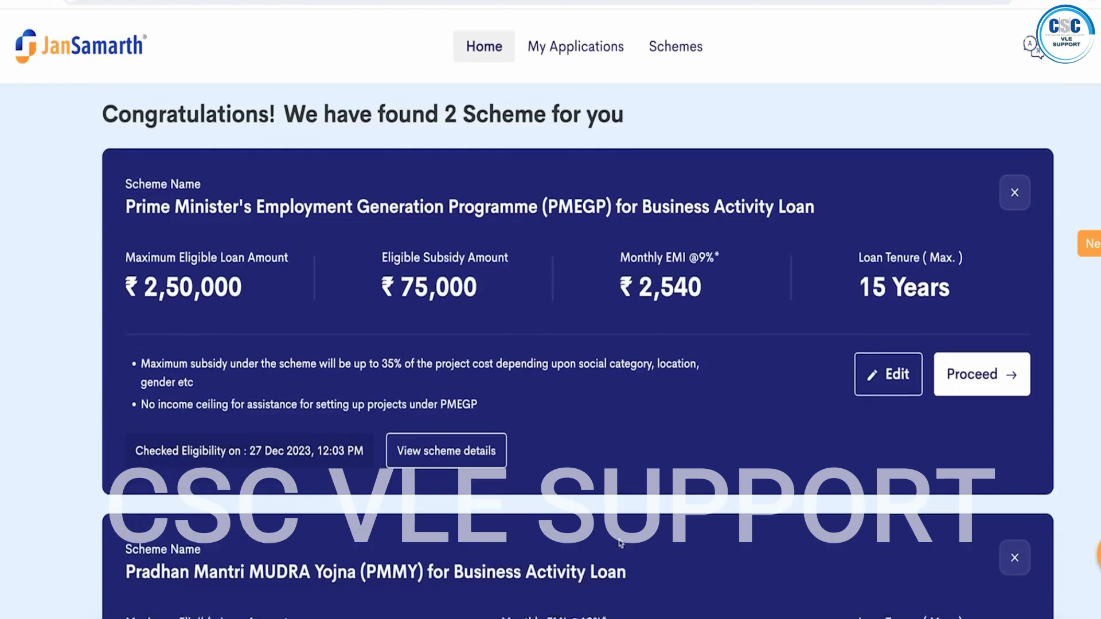
scroll(636, 522, down, 2)
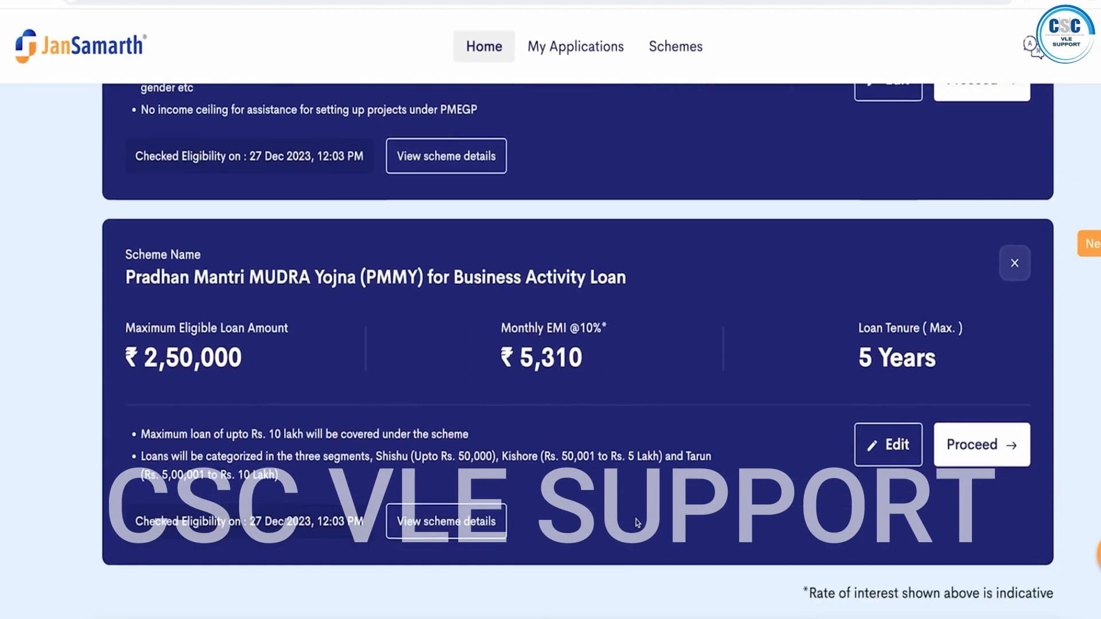
scroll(845, 510, up, 1)
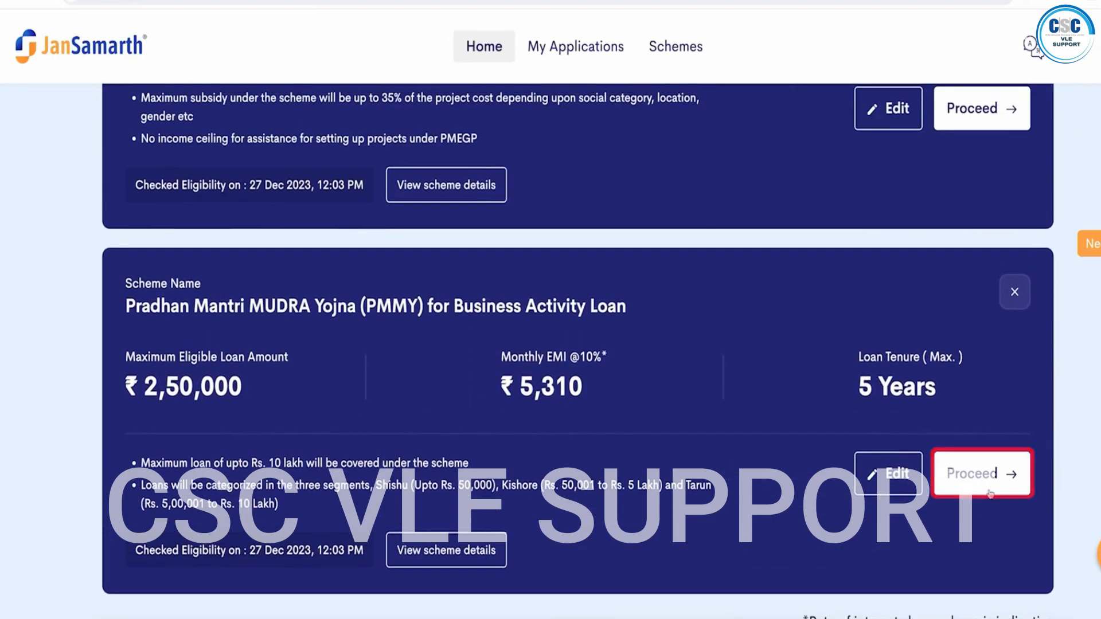
click(975, 475)
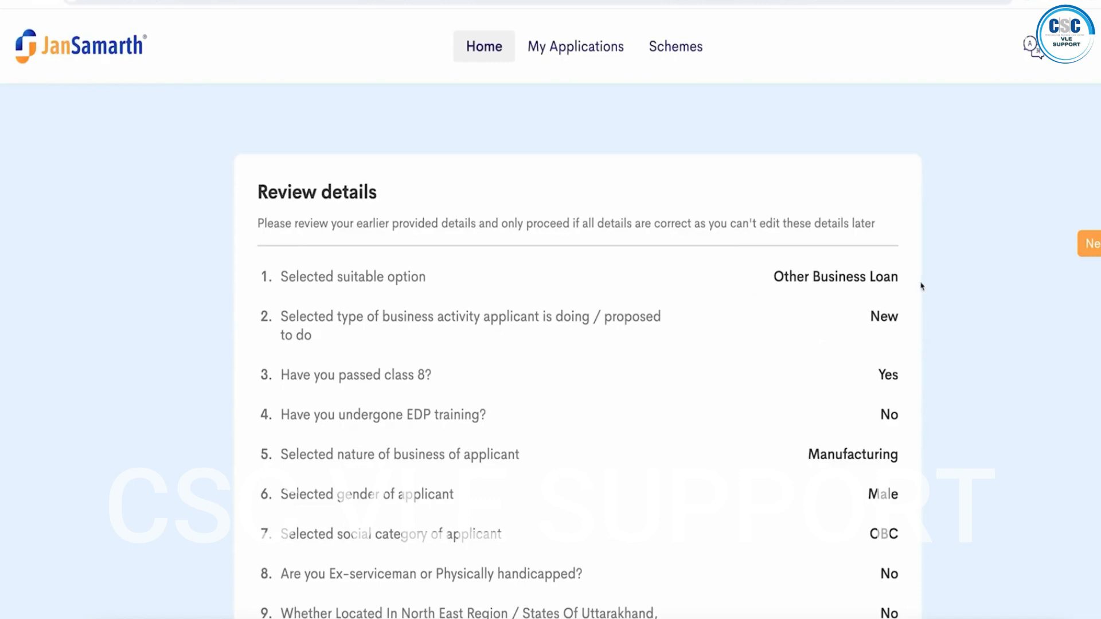
Confirm the reviewed details to create the PMMY application, then proceed past the required-documents list.
scroll(783, 278, down, 8)
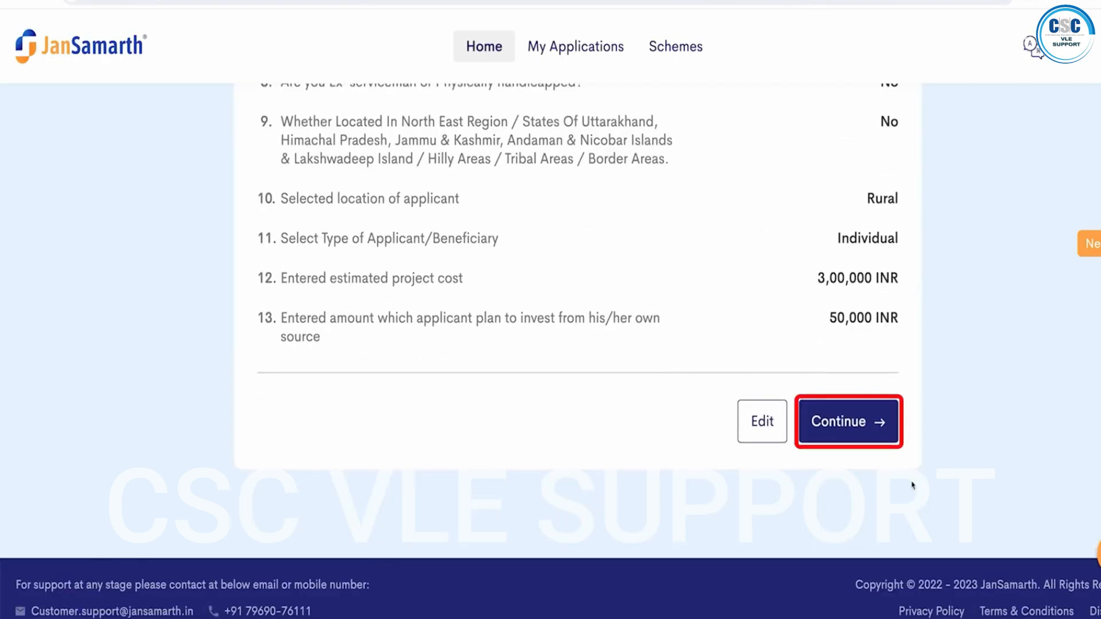
click(849, 424)
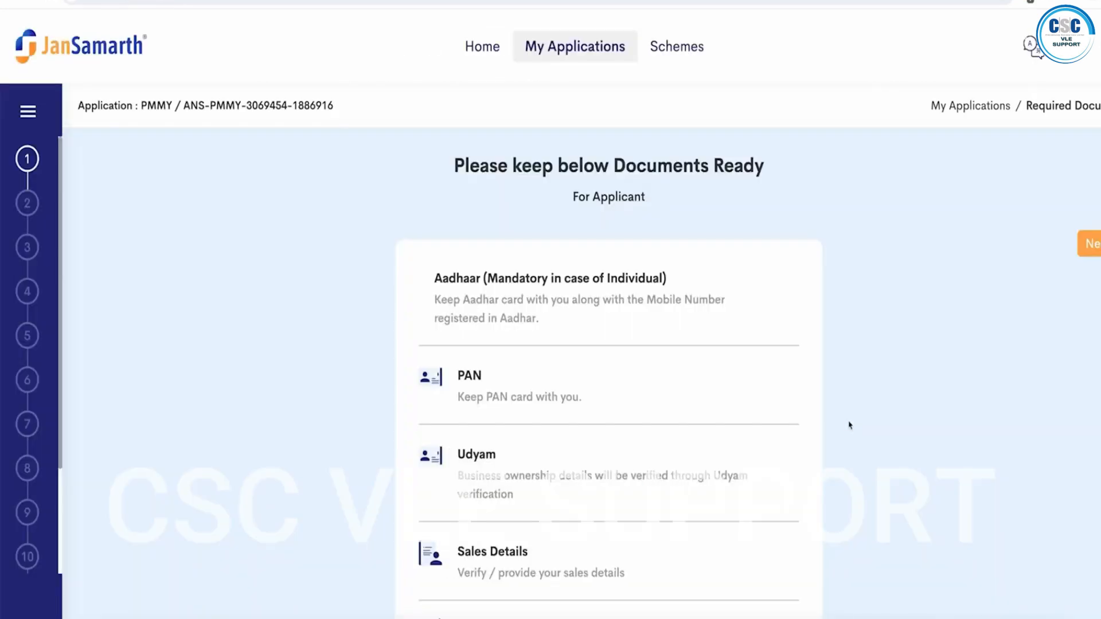
scroll(859, 429, down, 2)
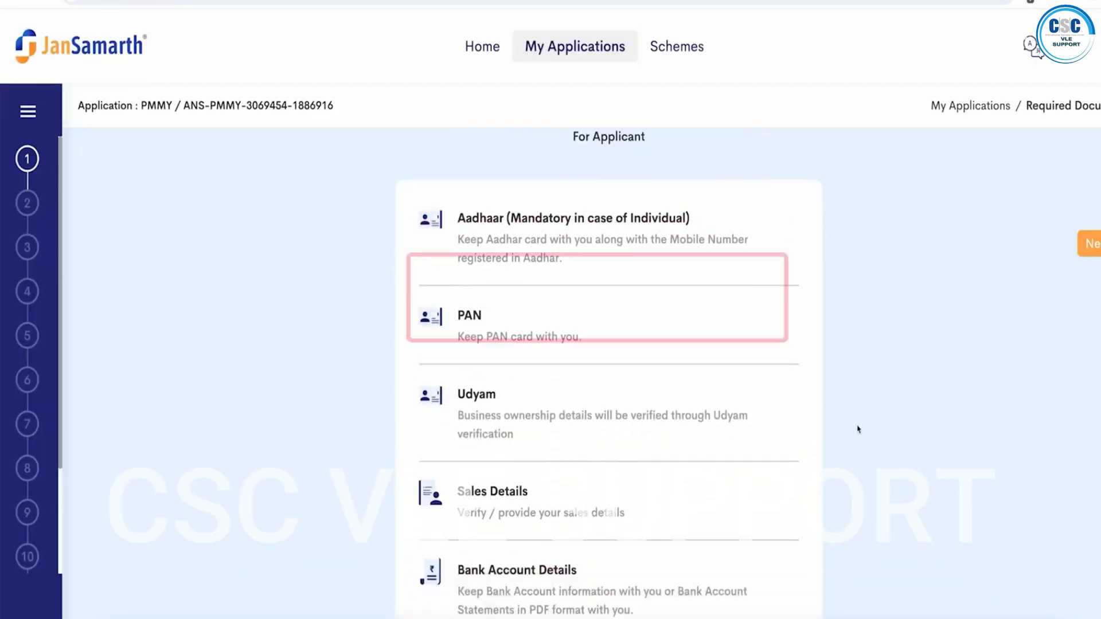
scroll(859, 430, up, 2)
scroll(858, 430, down, 5)
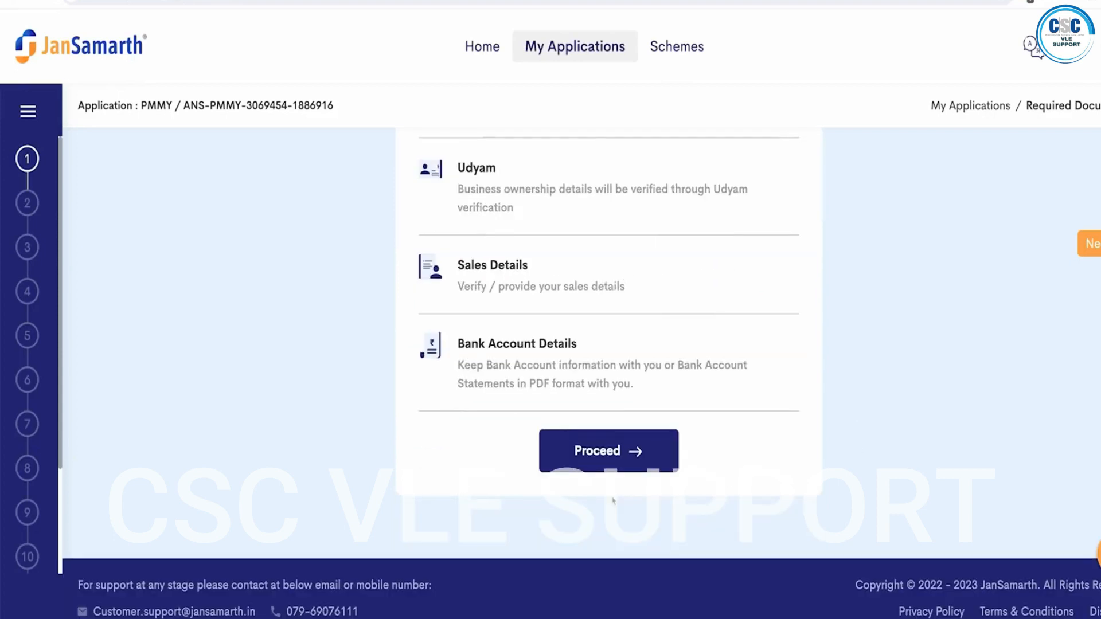
scroll(614, 502, up, 1)
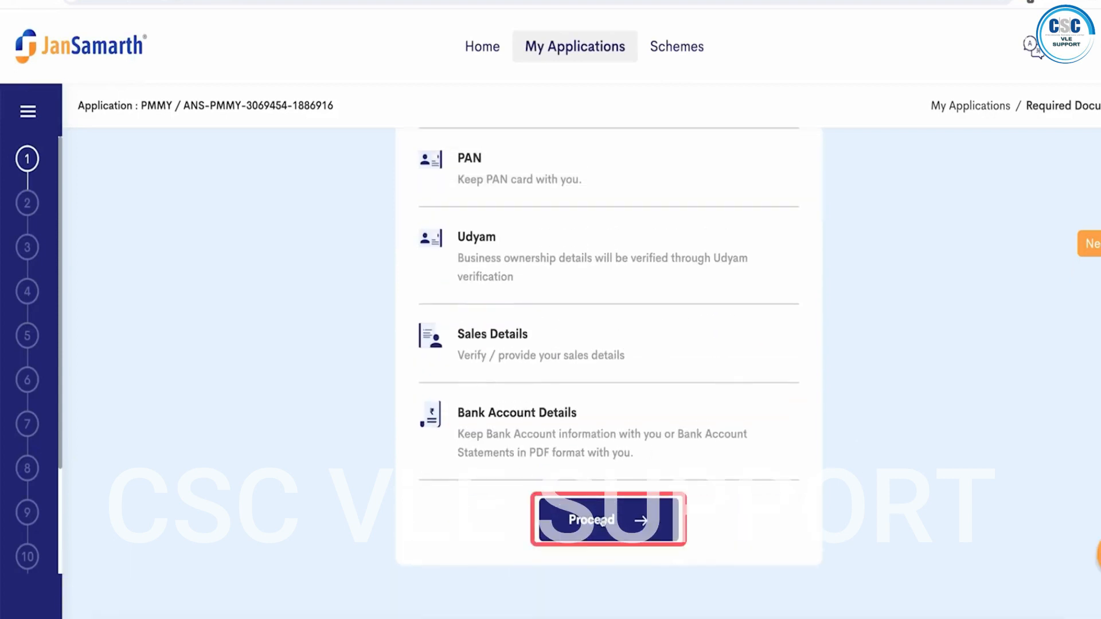
click(603, 522)
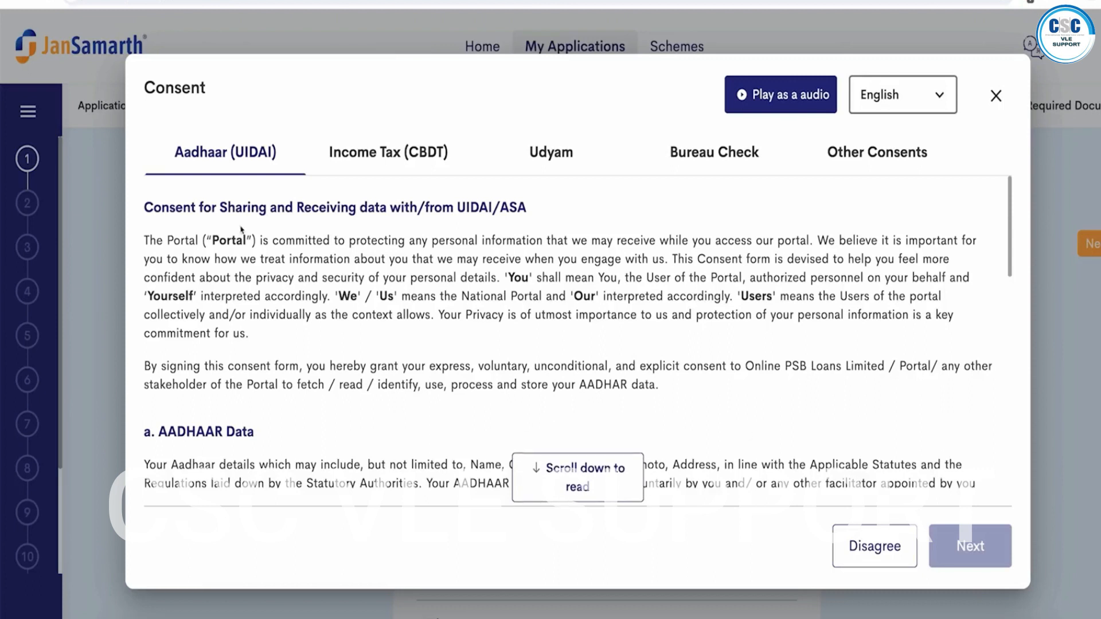
Accept the Aadhaar and Income Tax consents, then agree to all remaining consents.
scroll(432, 361, down, 5)
scroll(432, 362, down, 2)
scroll(432, 362, down, 2)
click(969, 546)
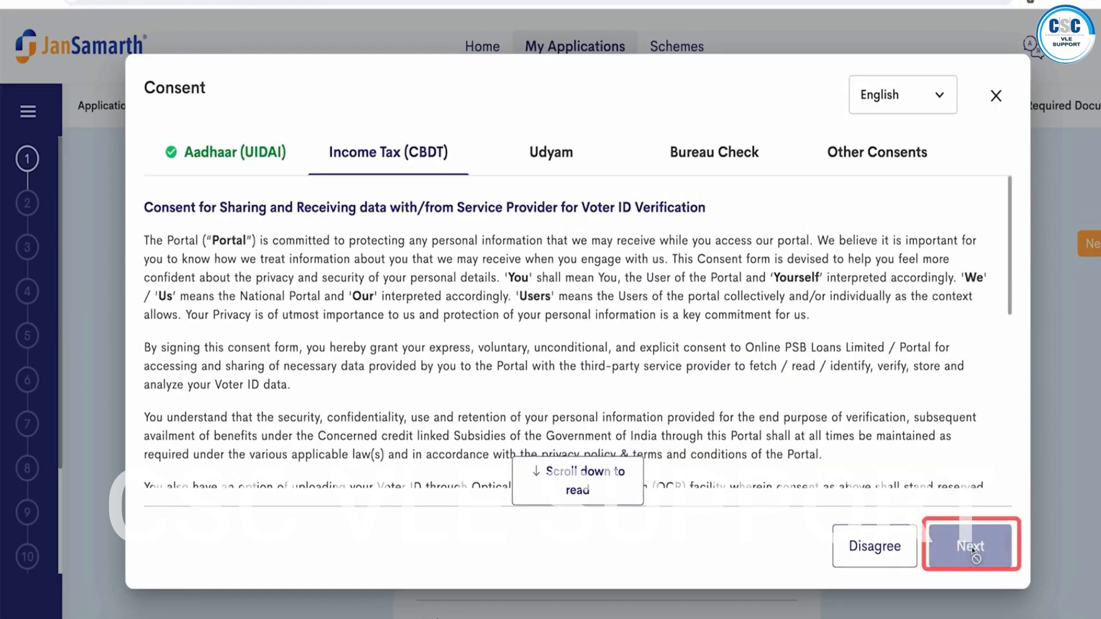
scroll(705, 430, down, 3)
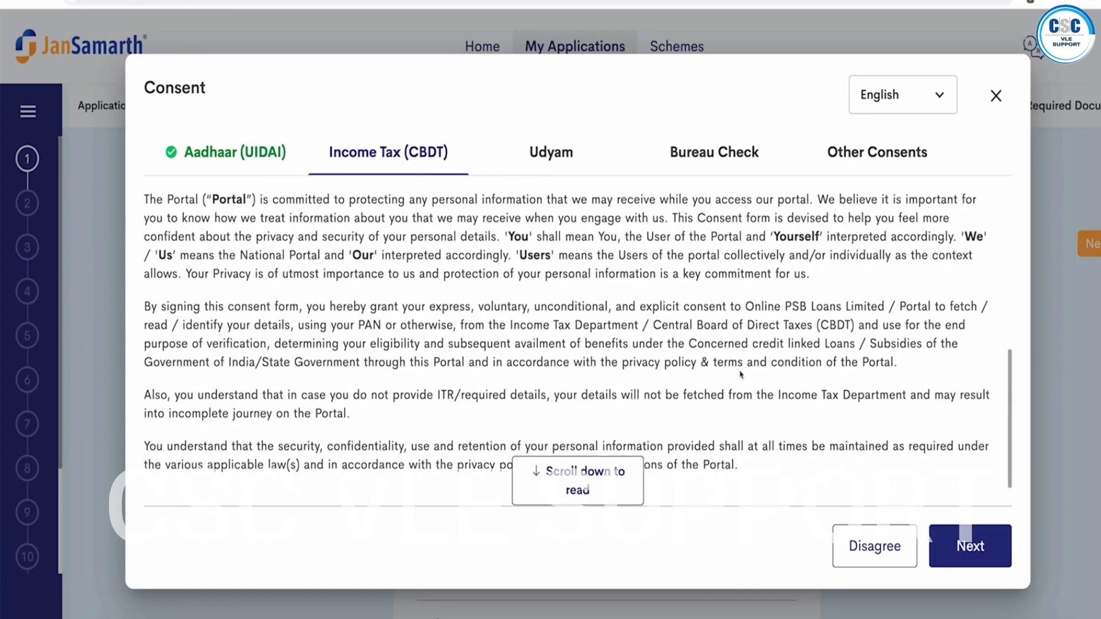
click(971, 546)
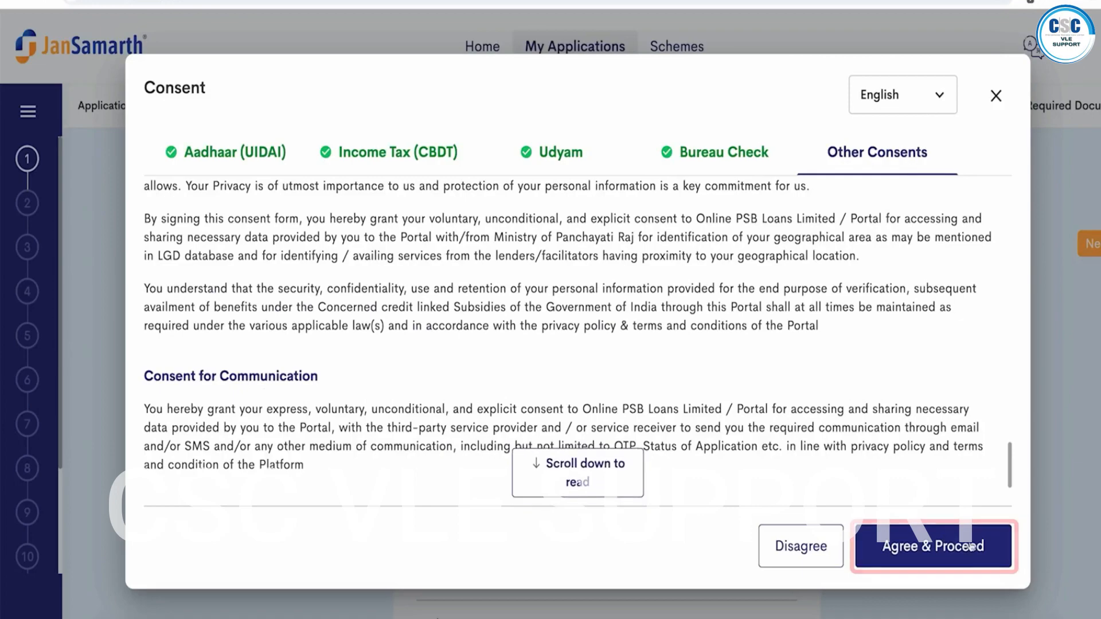
click(972, 547)
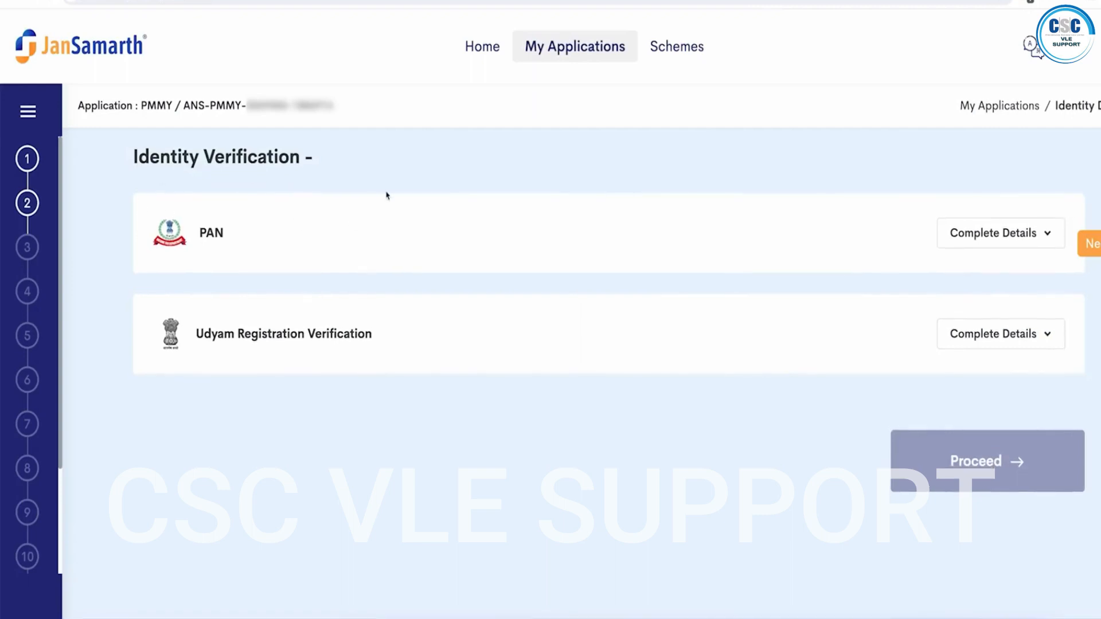
Verify the applicant's PAN together with their date of birth.
click(1001, 238)
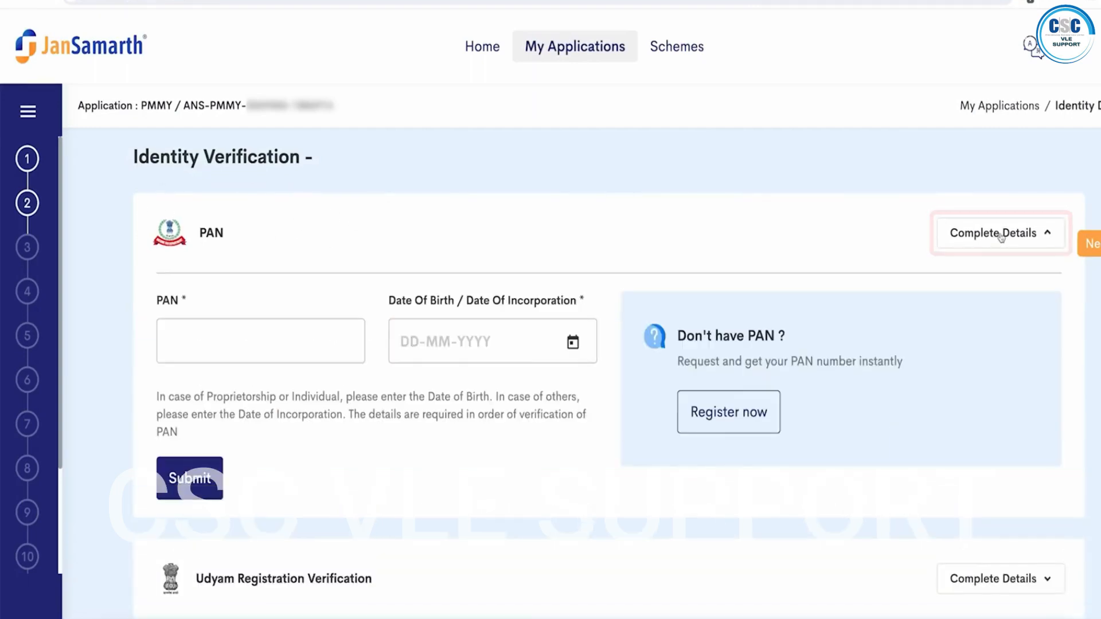
click(302, 351)
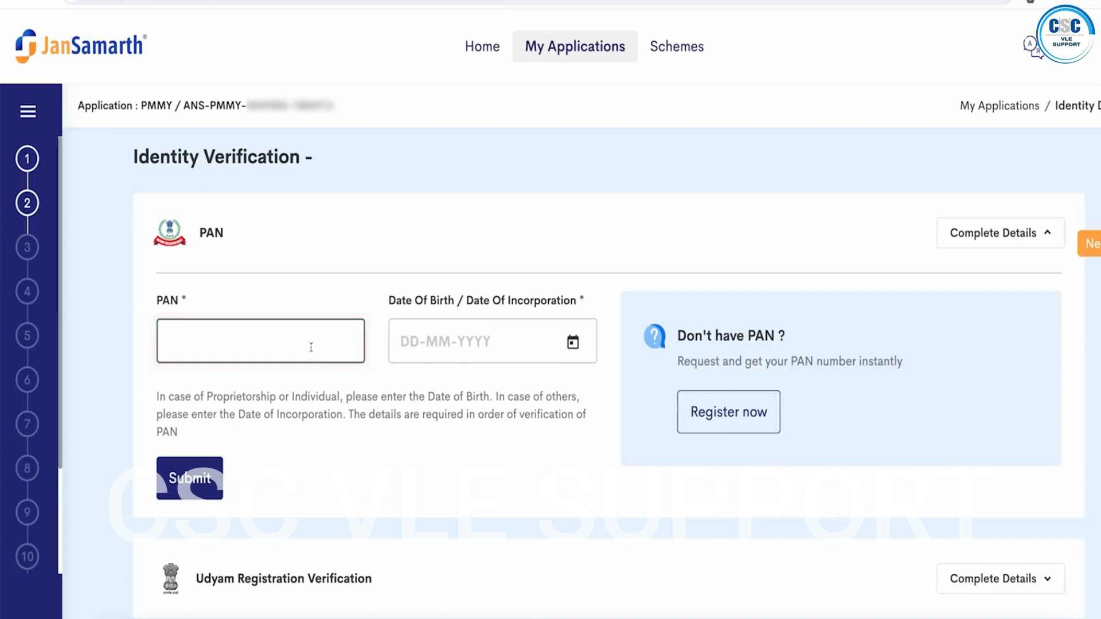
key(ctrl+v)
click(416, 355)
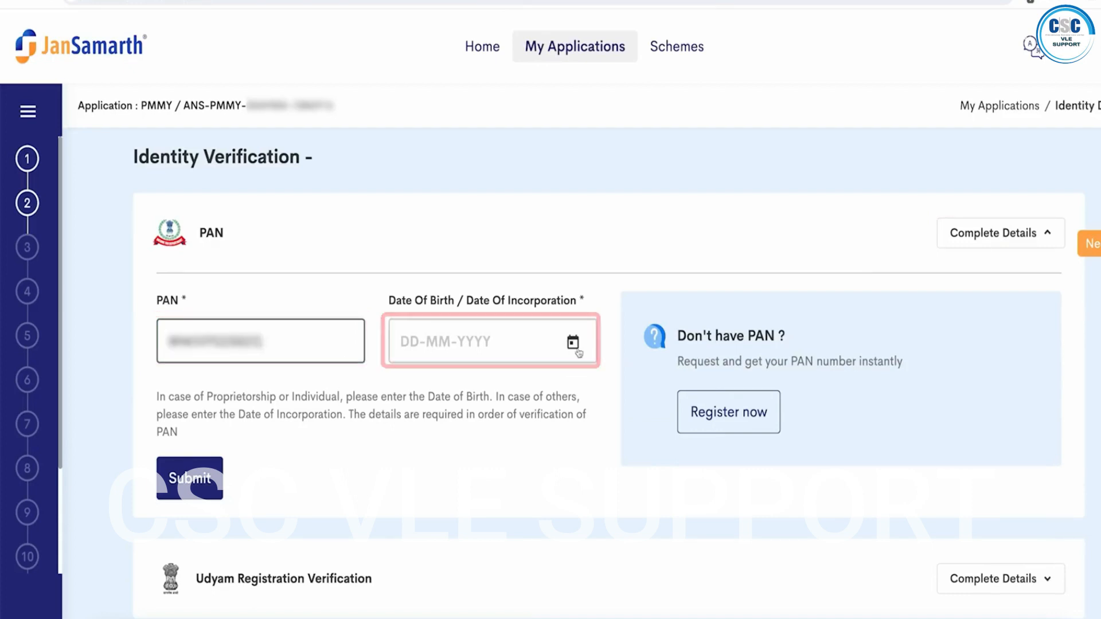
click(573, 343)
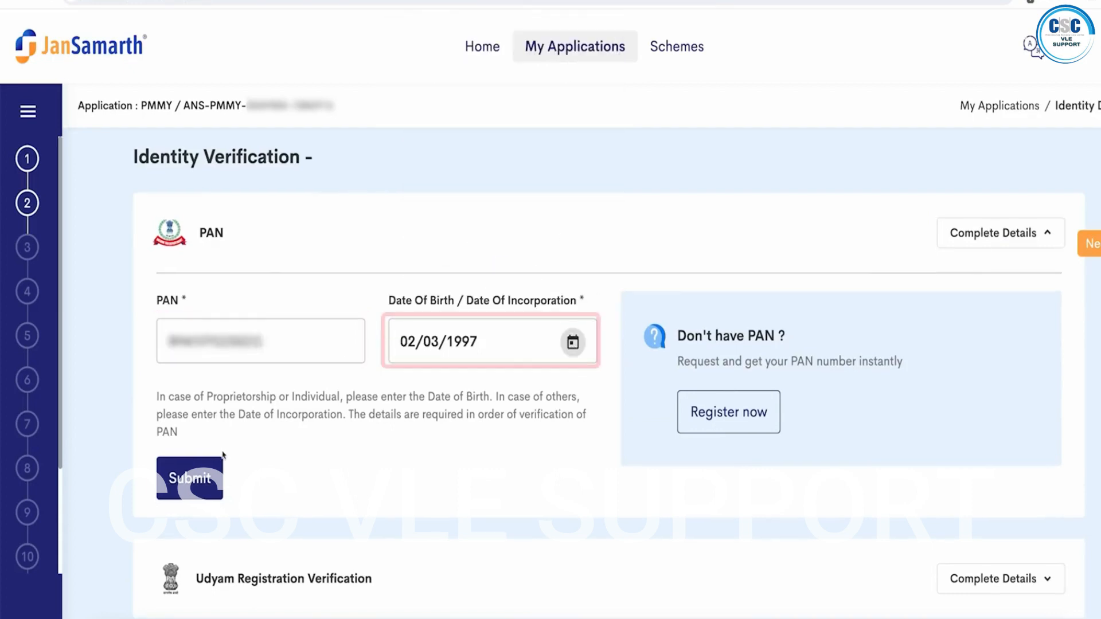
click(211, 480)
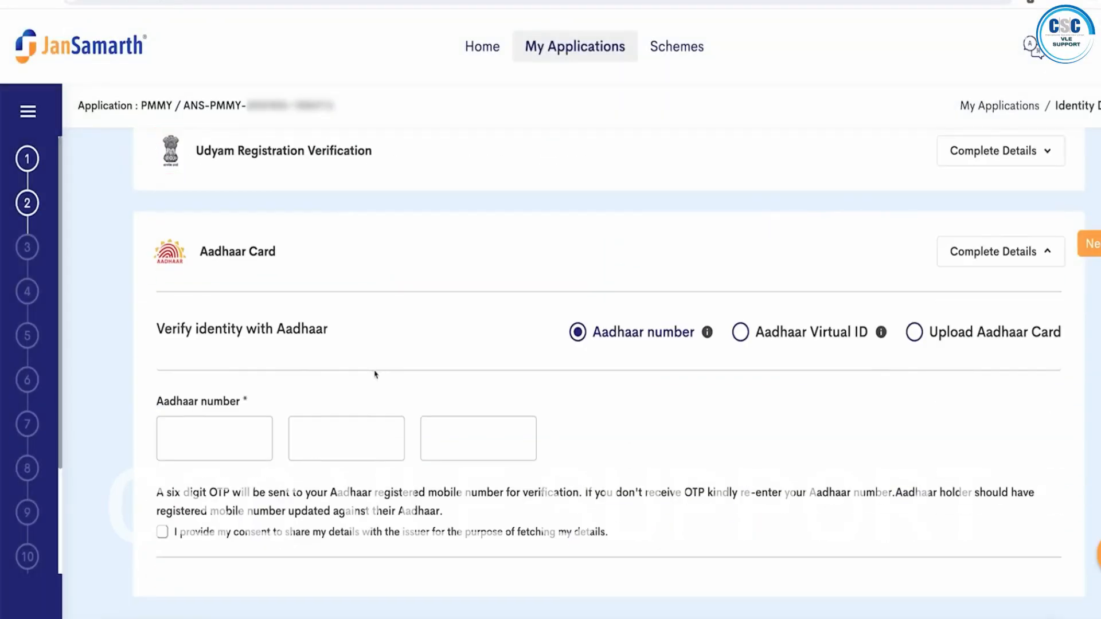
Enter and verify the Aadhaar number with consent, then continue to Sales Details.
click(210, 379)
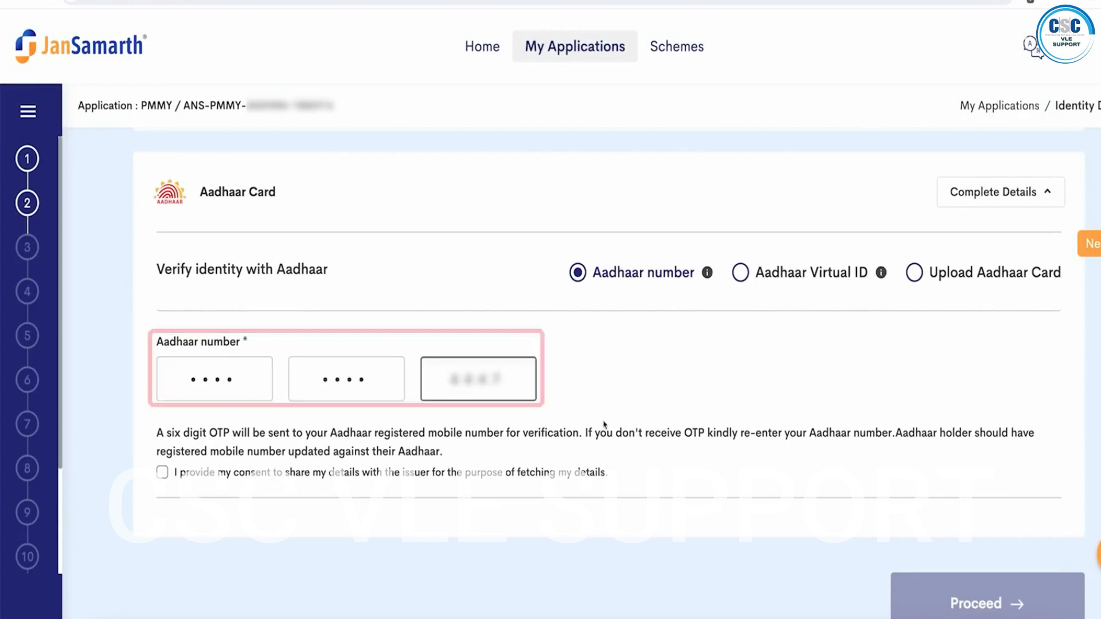
scroll(167, 472, down, 1)
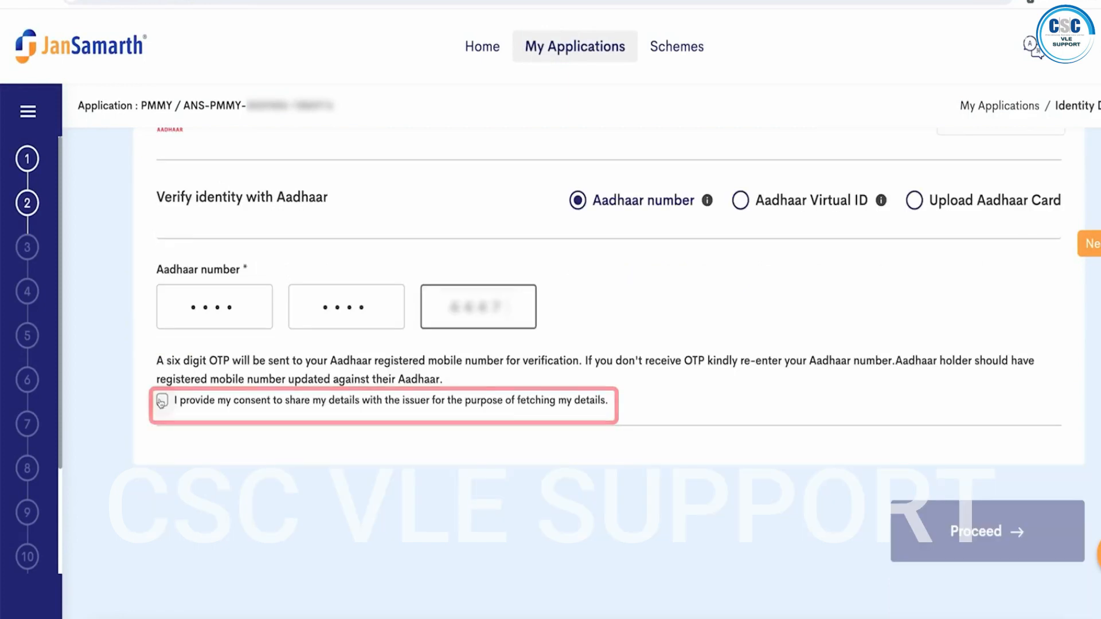
click(161, 402)
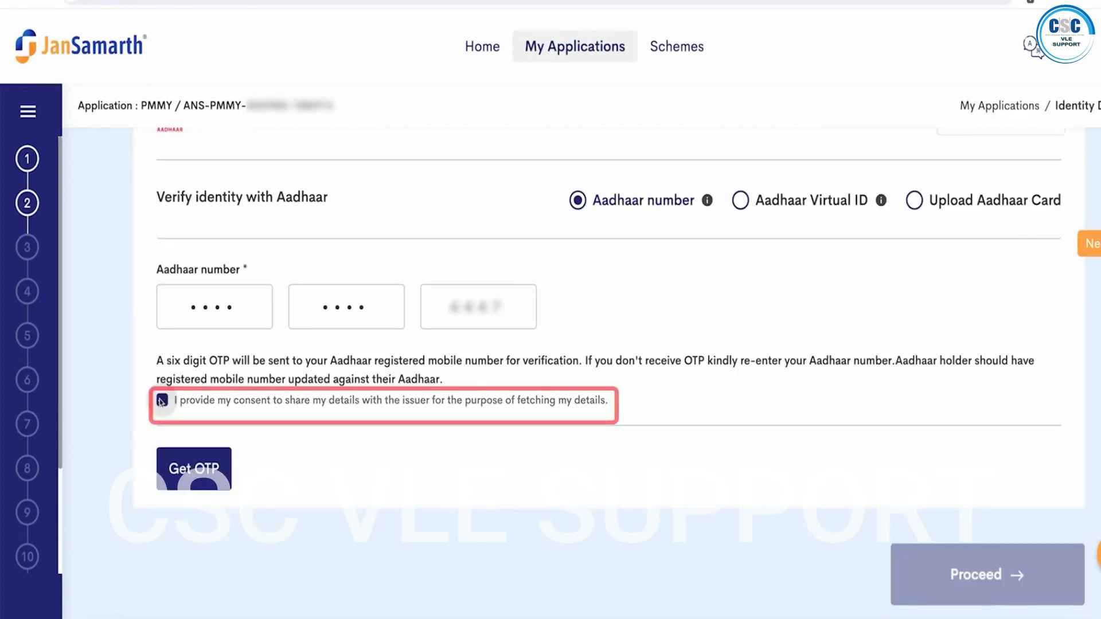
click(194, 469)
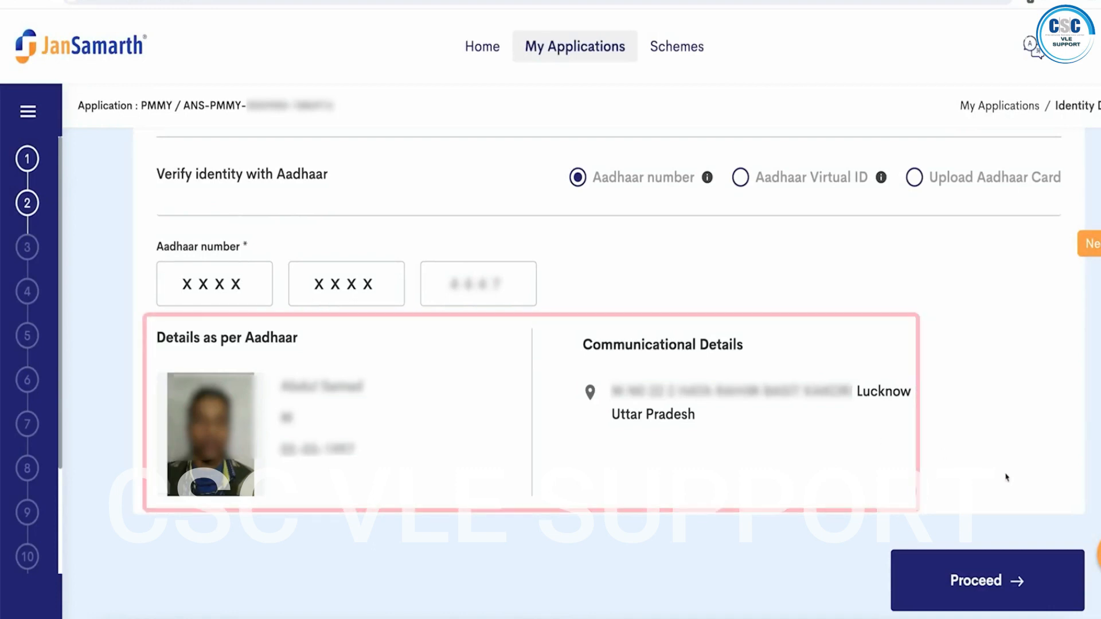
click(977, 584)
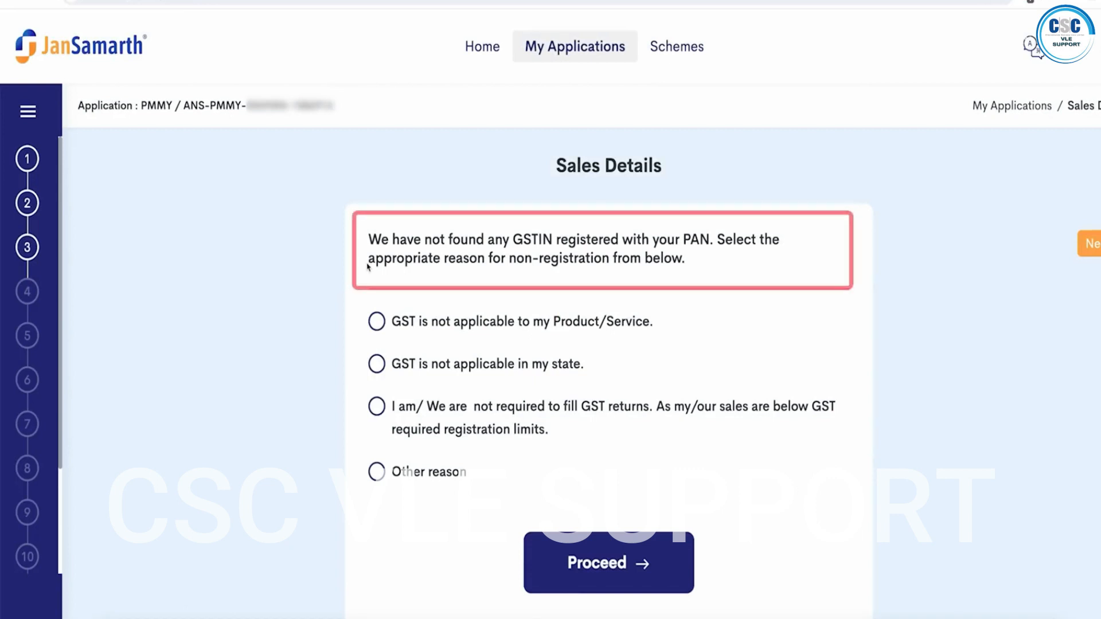
Give 'GST not applicable to product' as the reason, then enter 50,000 for Dec 2022 and 42000 for Jan 2023.
click(381, 321)
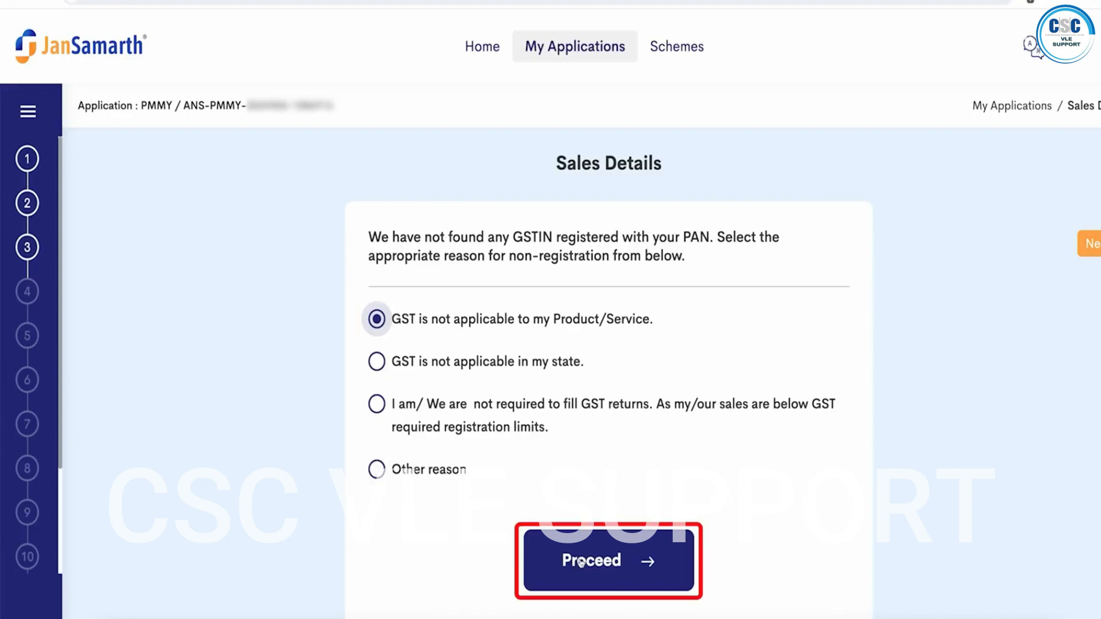
click(616, 564)
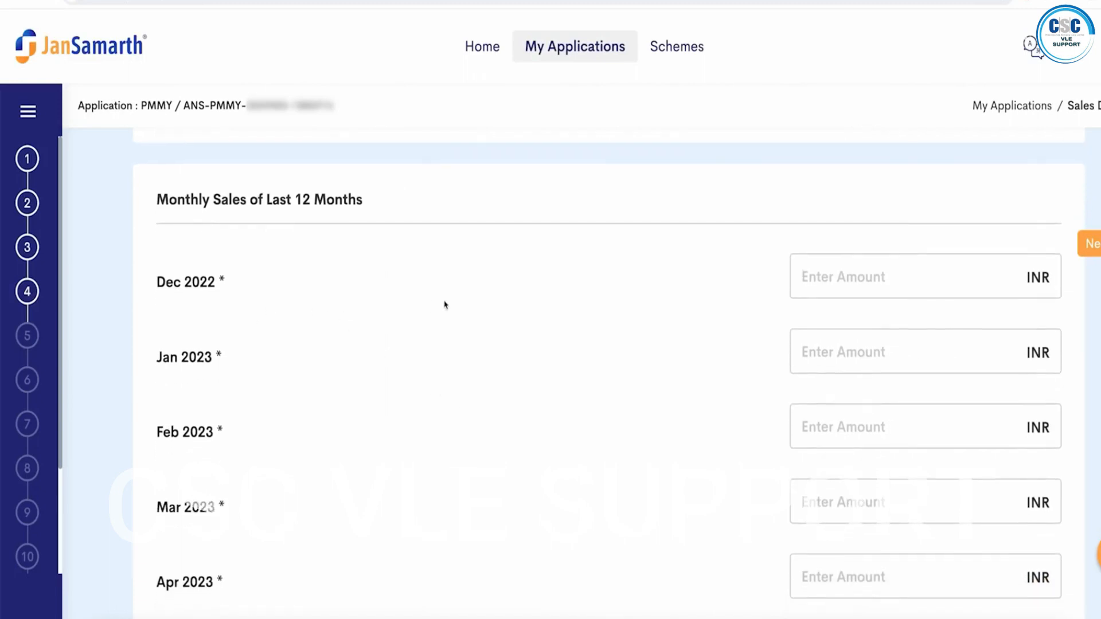
click(839, 276)
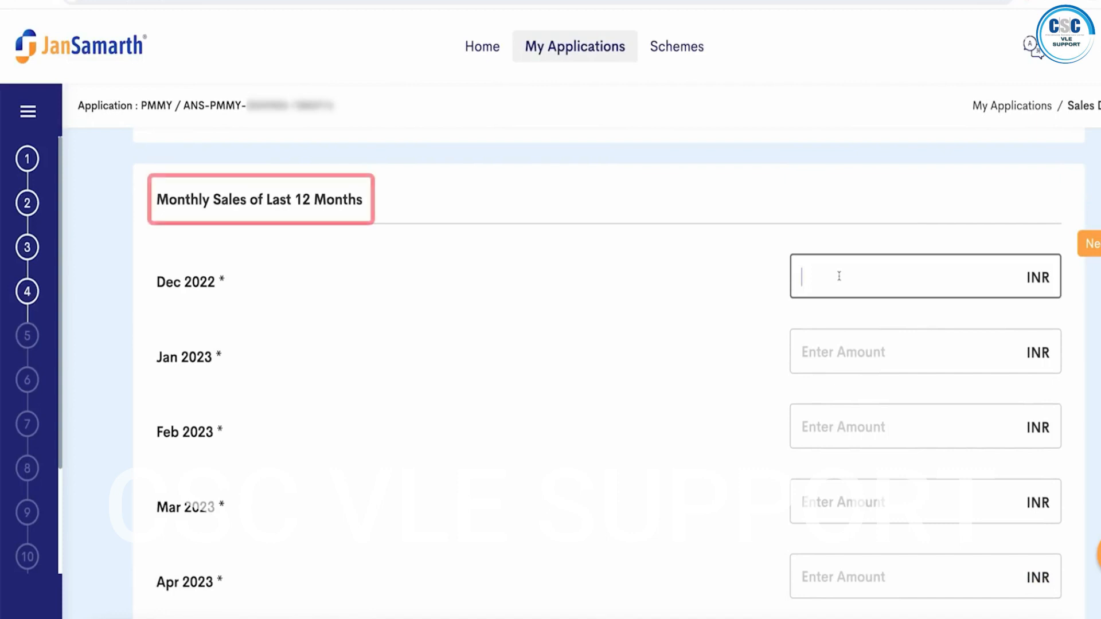
text(50,000)
key(Tab)
text(42000)
Enter the remaining monthly sales, starting with 54000 for Feb 2023, and save the ₹5,58,000 total.
key(Tab)
text(54000)
scroll(929, 467, down, 1)
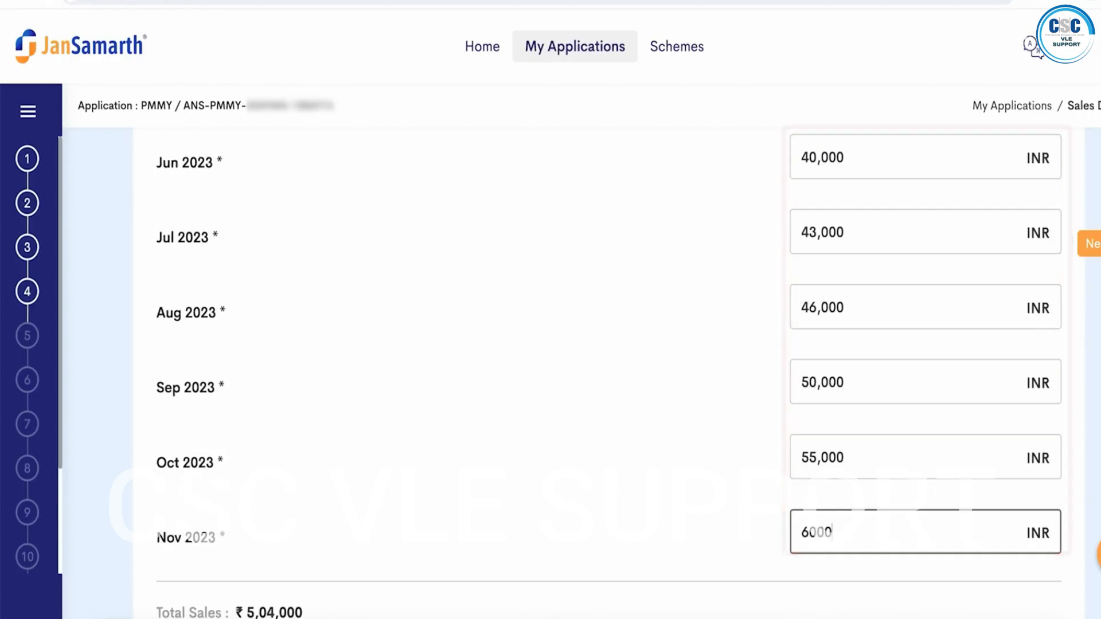
text(0000)
scroll(949, 537, down, 5)
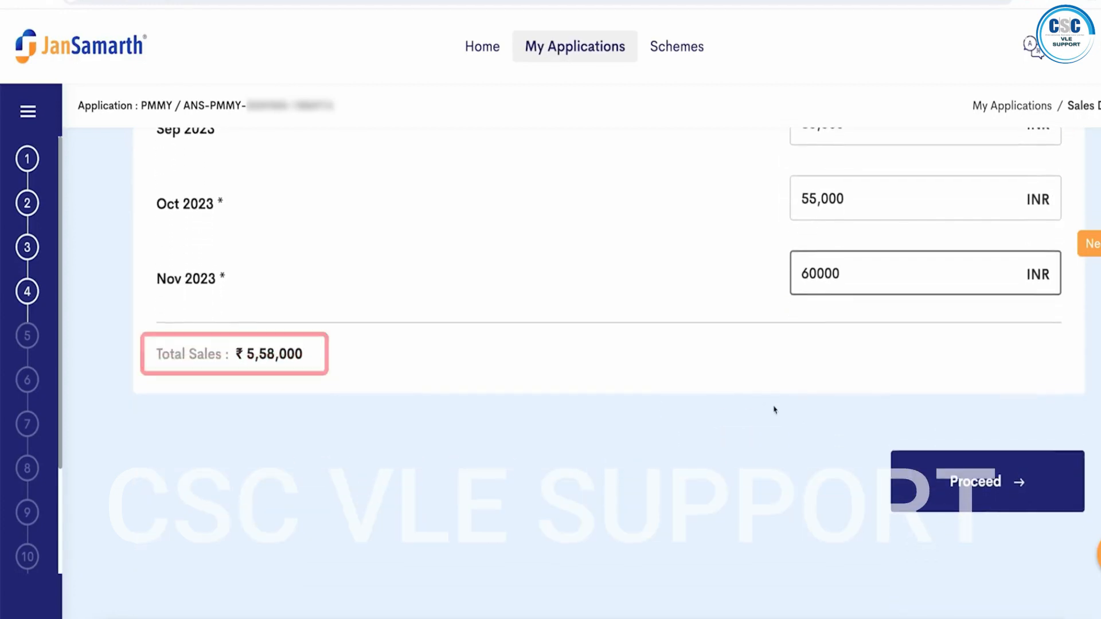
click(975, 469)
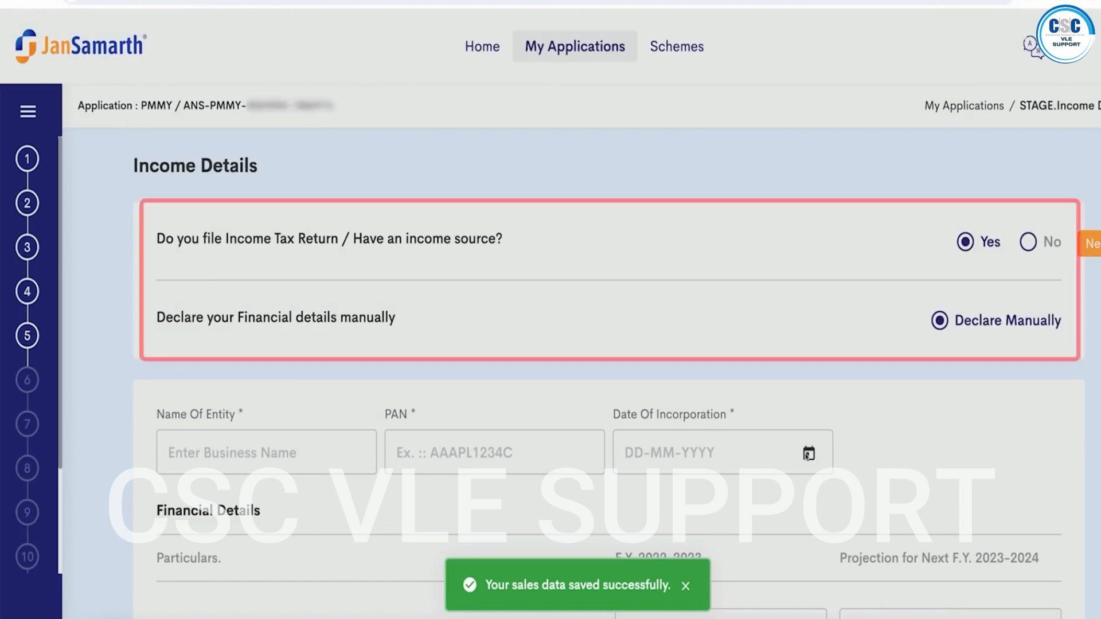
Dismiss the sales-saved notice and fill the entity name, PAN and incorporation date 01/01/2023.
scroll(476, 409, down, 2)
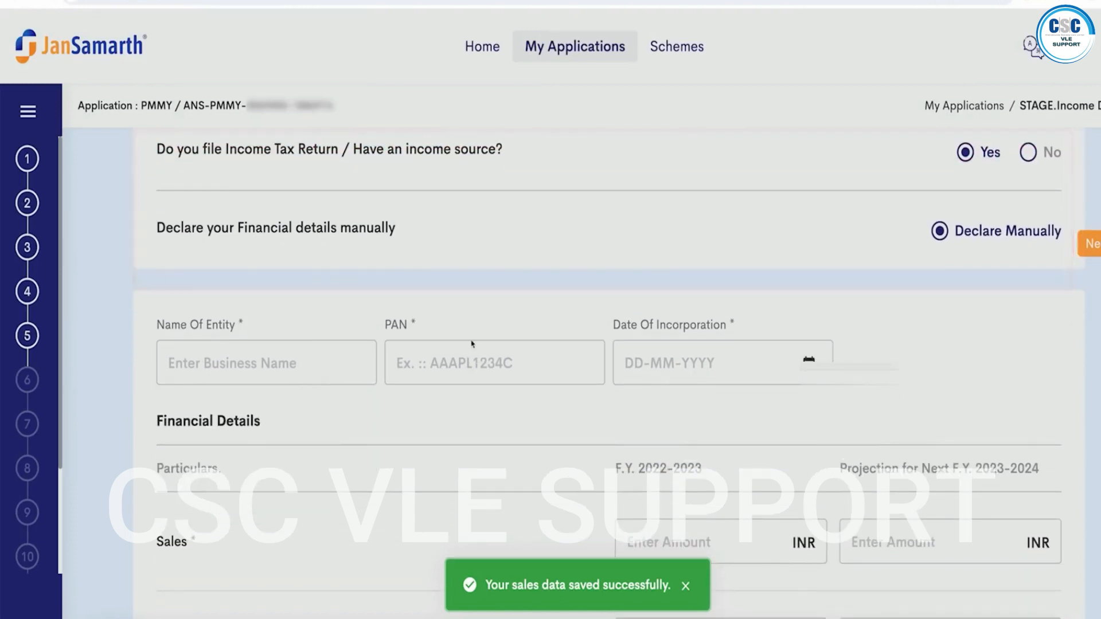
click(686, 587)
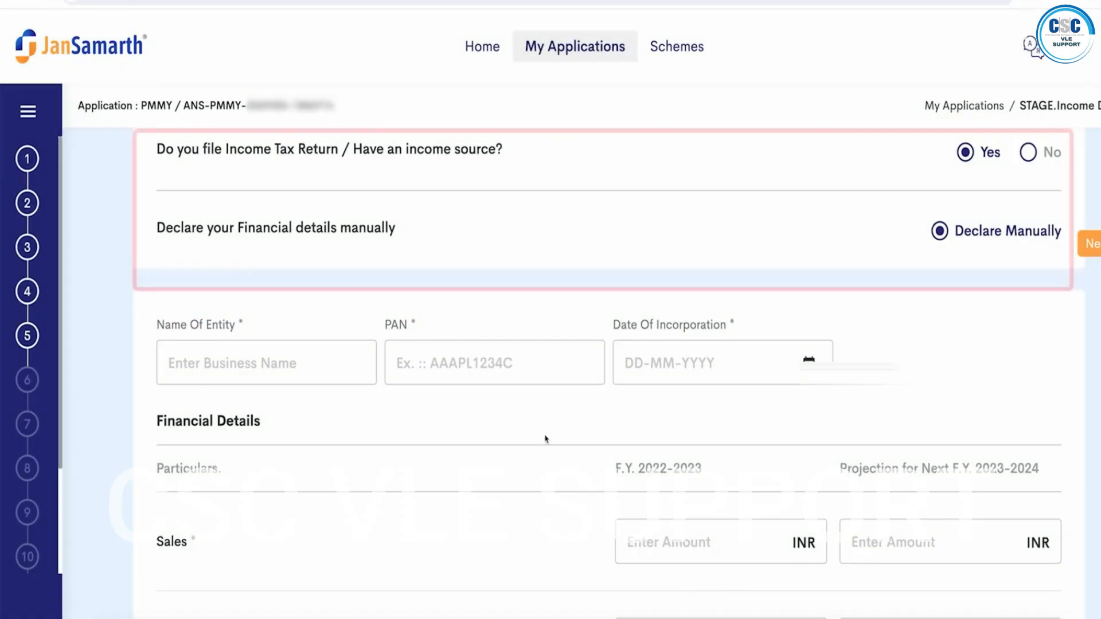
scroll(545, 442, up, 2)
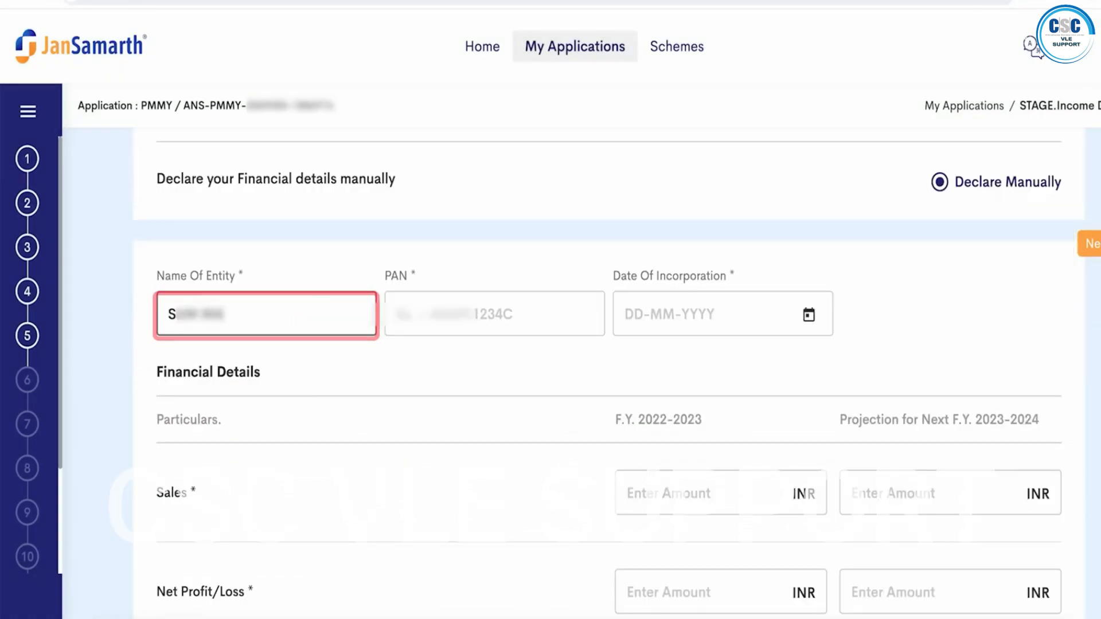
text(R)
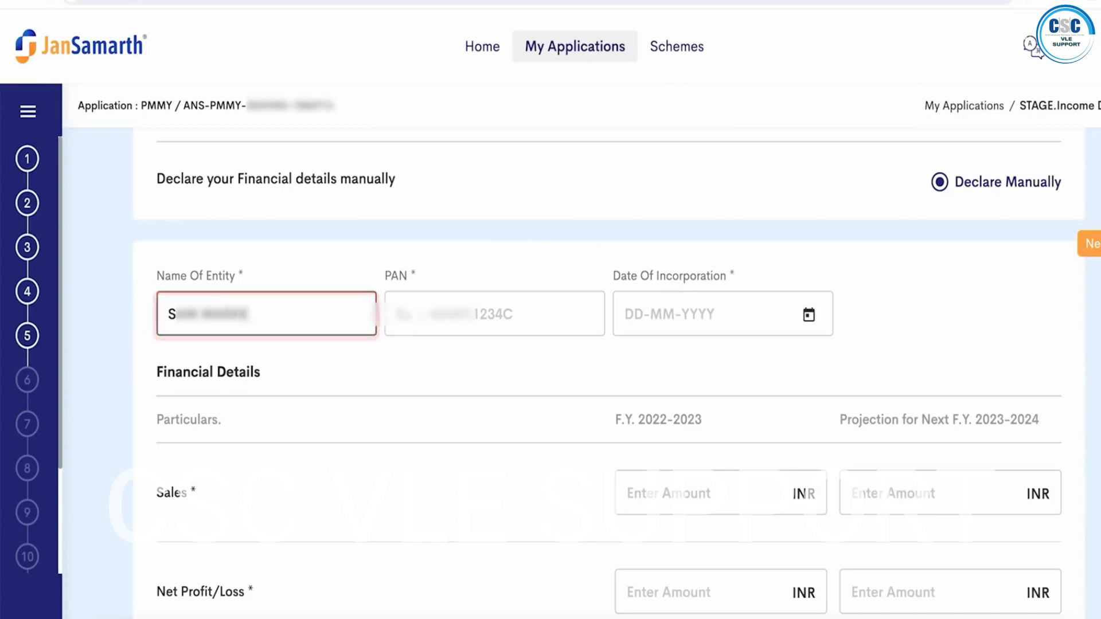
click(491, 316)
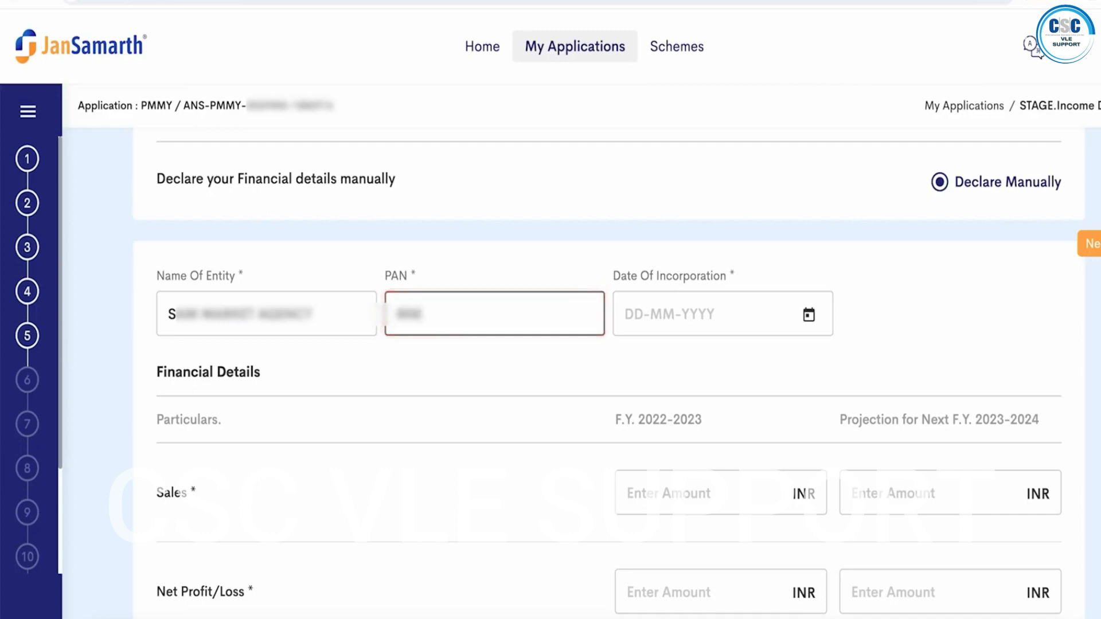
text(2Q)
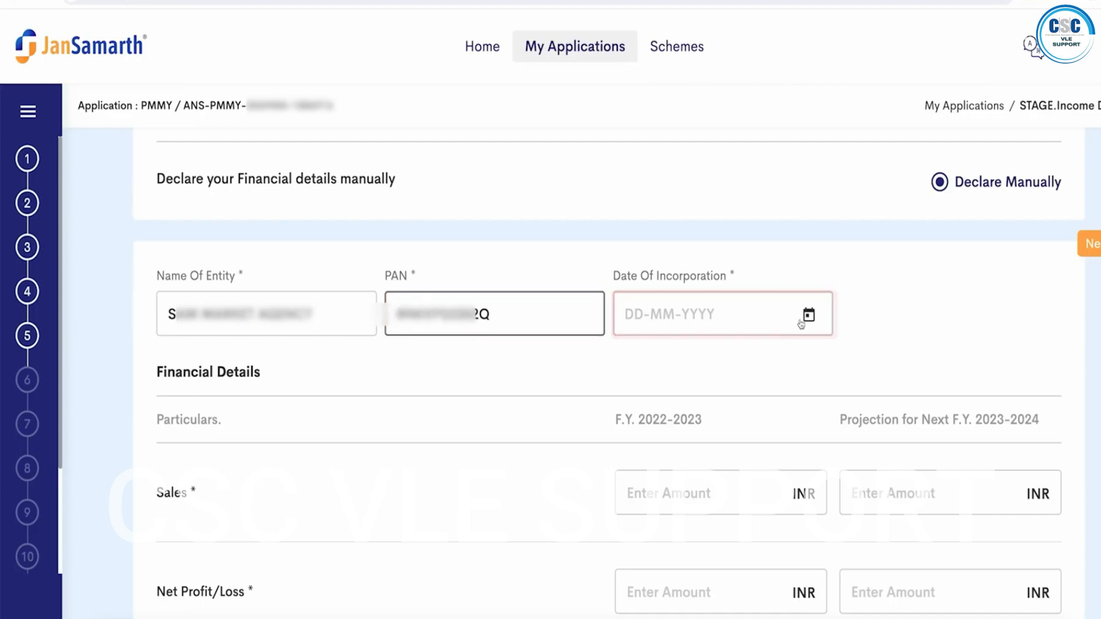
click(805, 318)
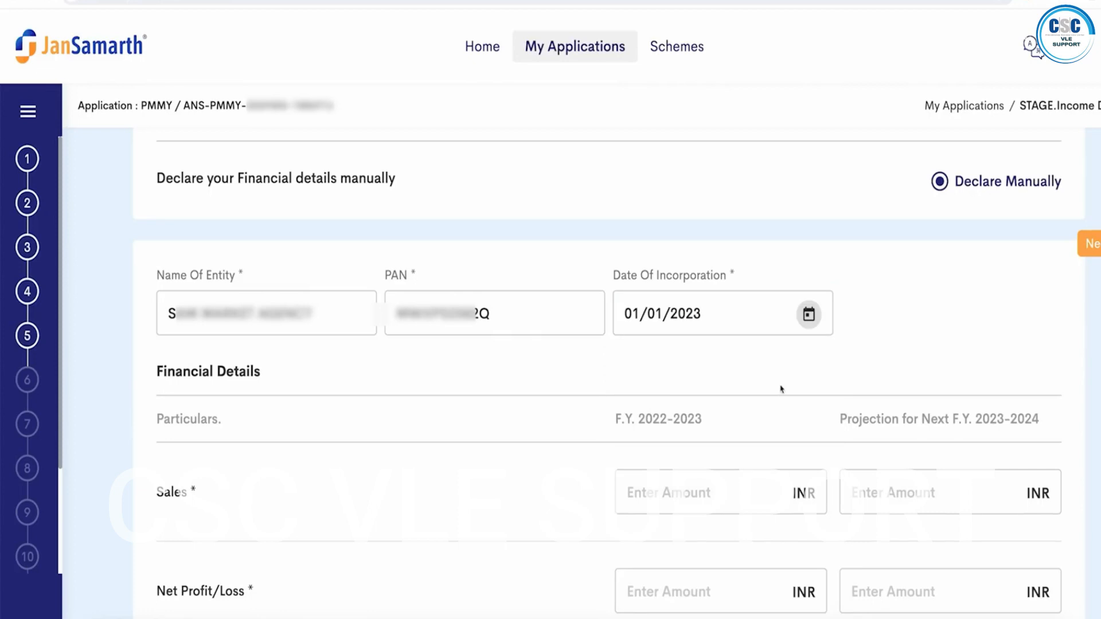
scroll(780, 389, down, 3)
click(644, 301)
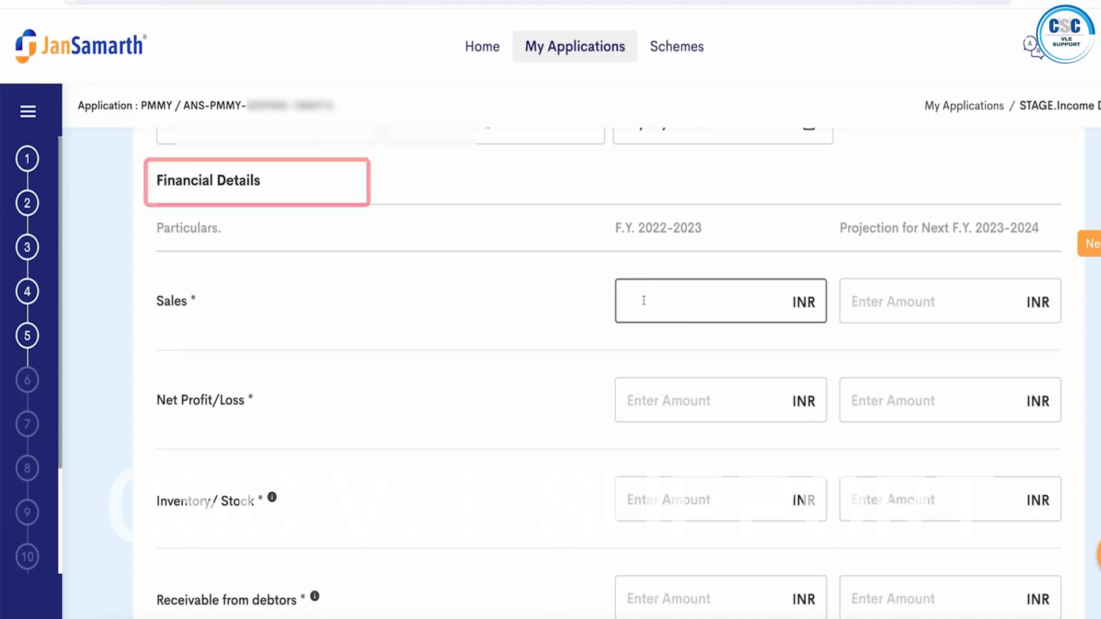
Enter the financial figures for both years, including Total Liabilities, and submit the income details.
text(5,00,0)
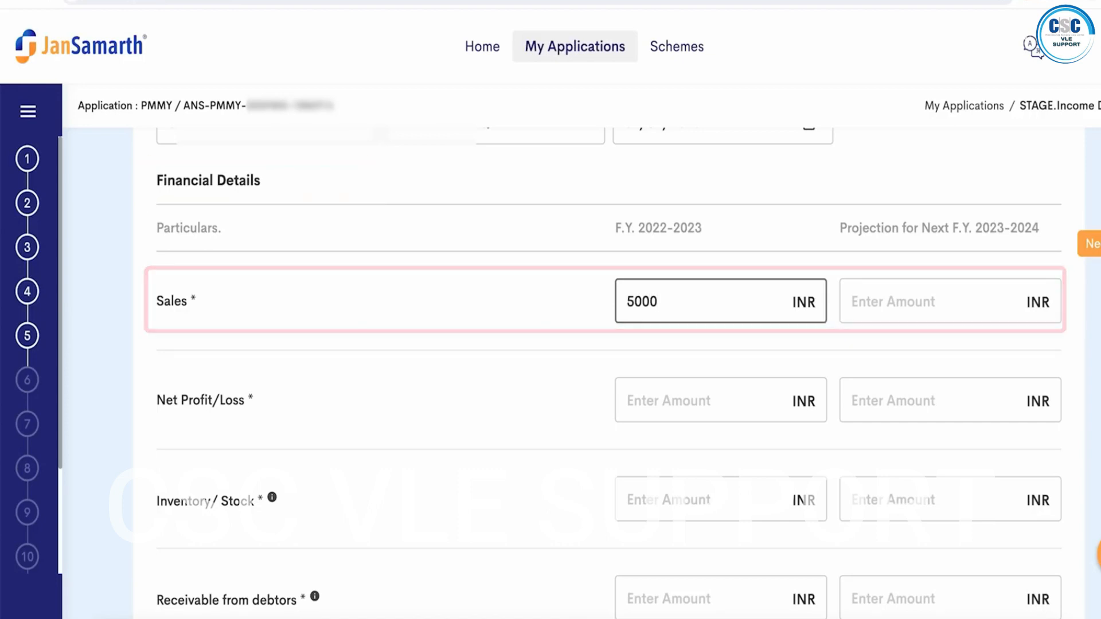
text(0)
key(Tab)
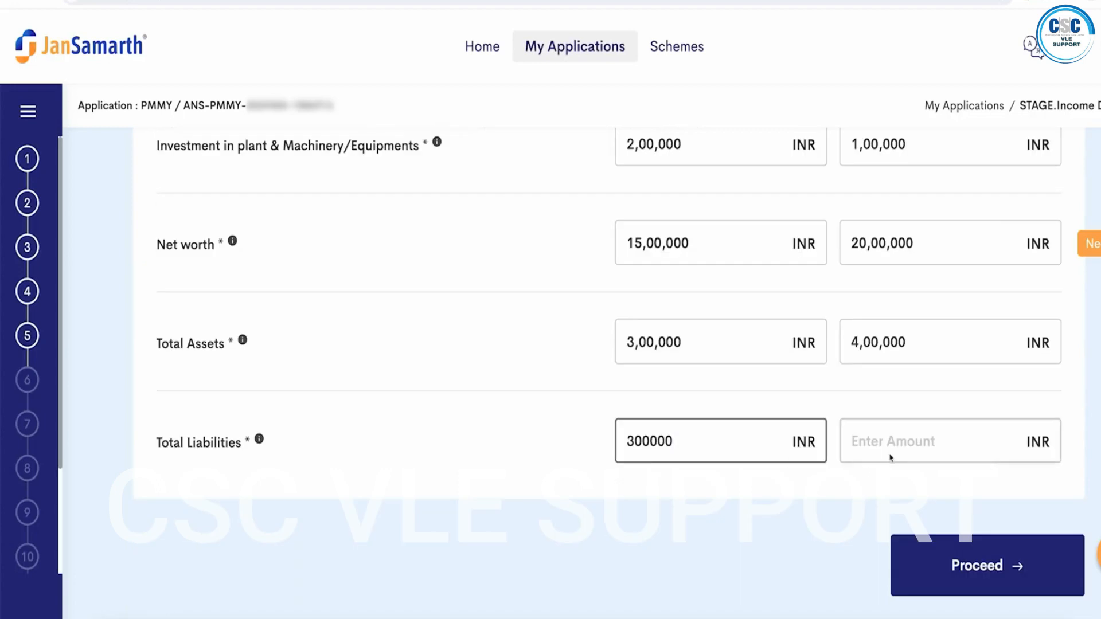
click(890, 450)
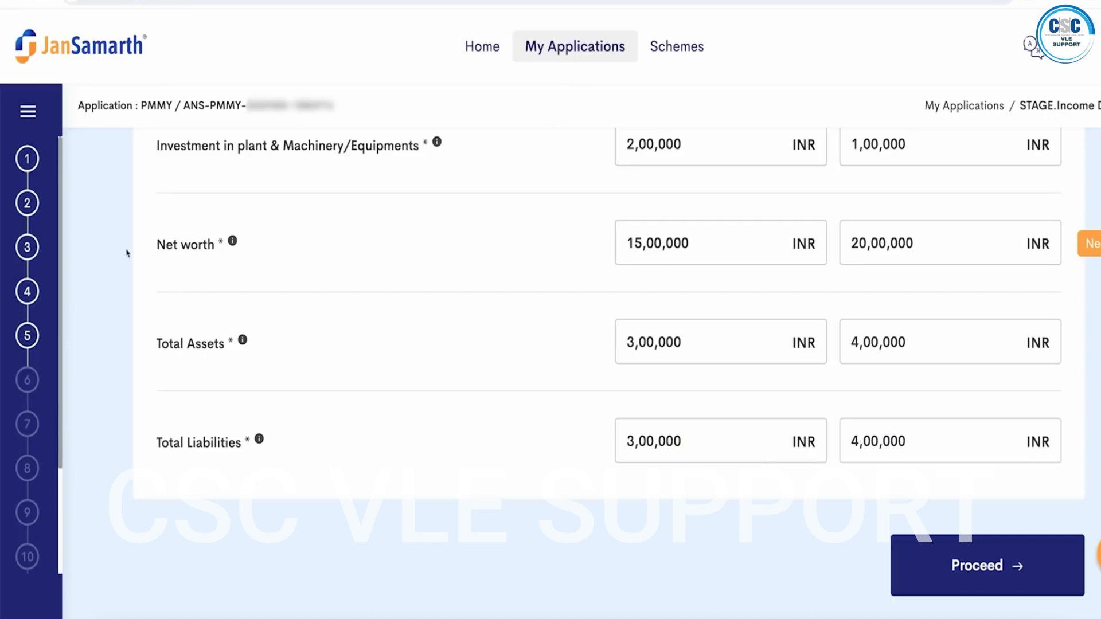
scroll(762, 448, down, 2)
click(987, 467)
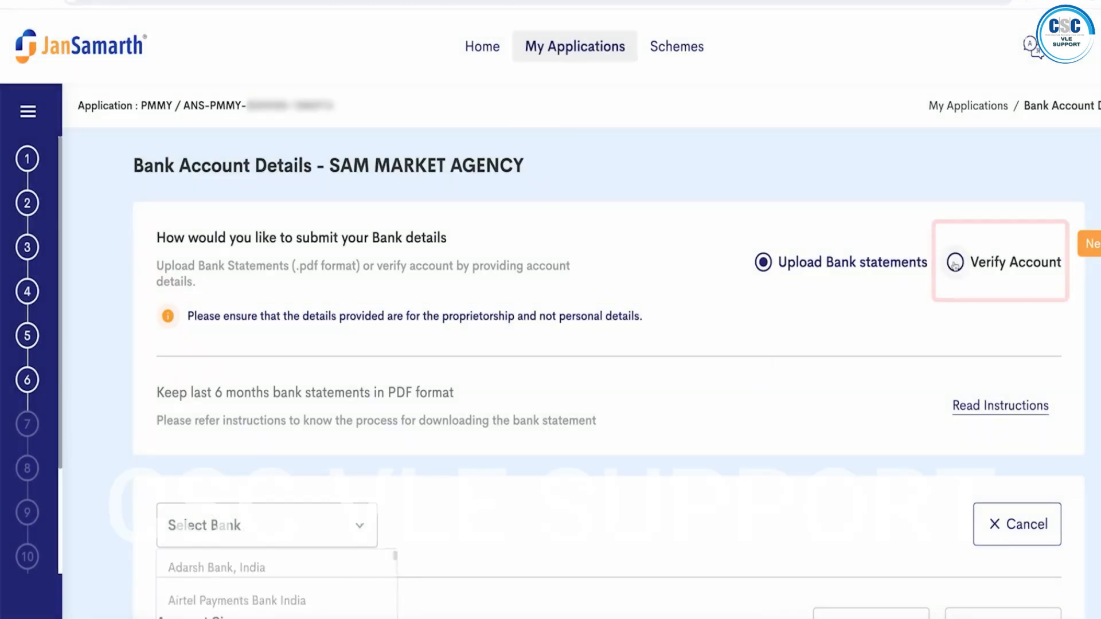
Verify the bank account by details as a Saving account with IFSC IDFB0021251.
click(956, 264)
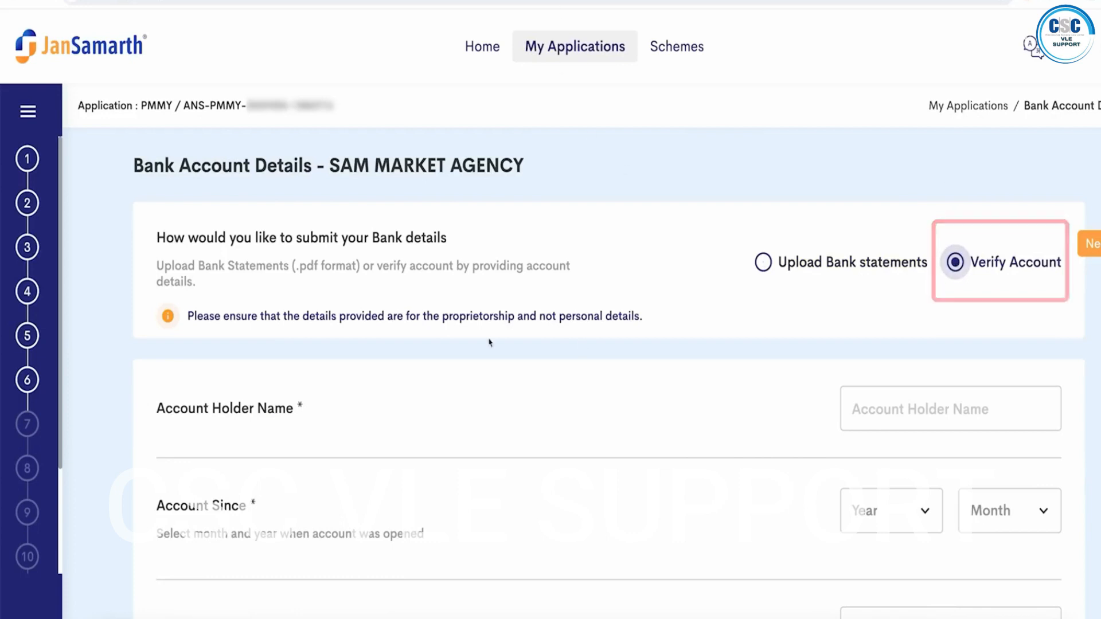
scroll(489, 342, down, 3)
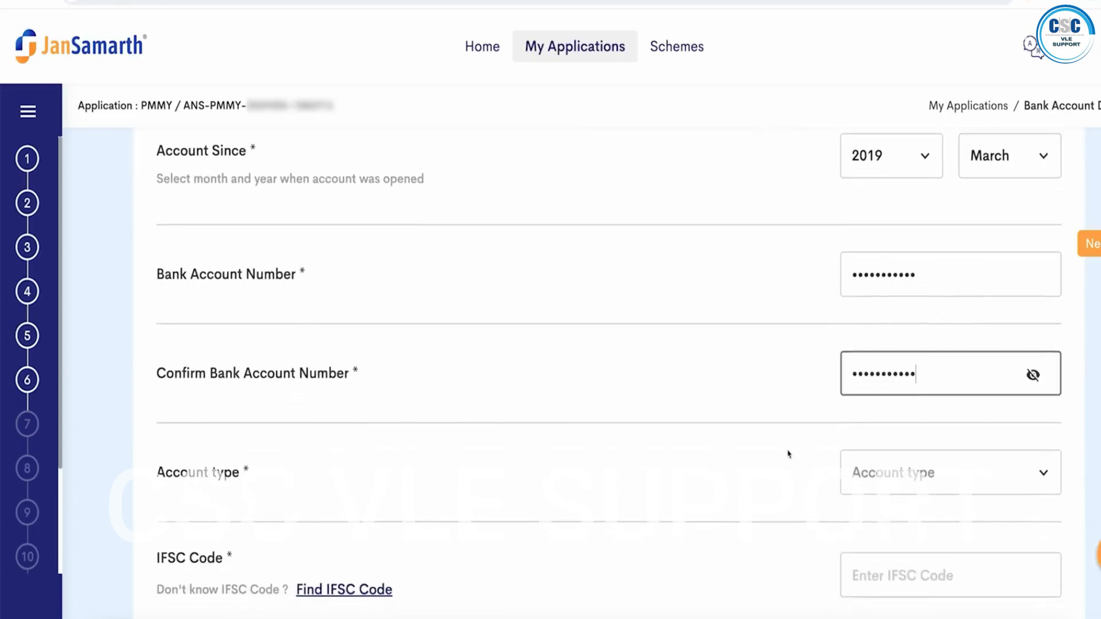
scroll(789, 453, down, 4)
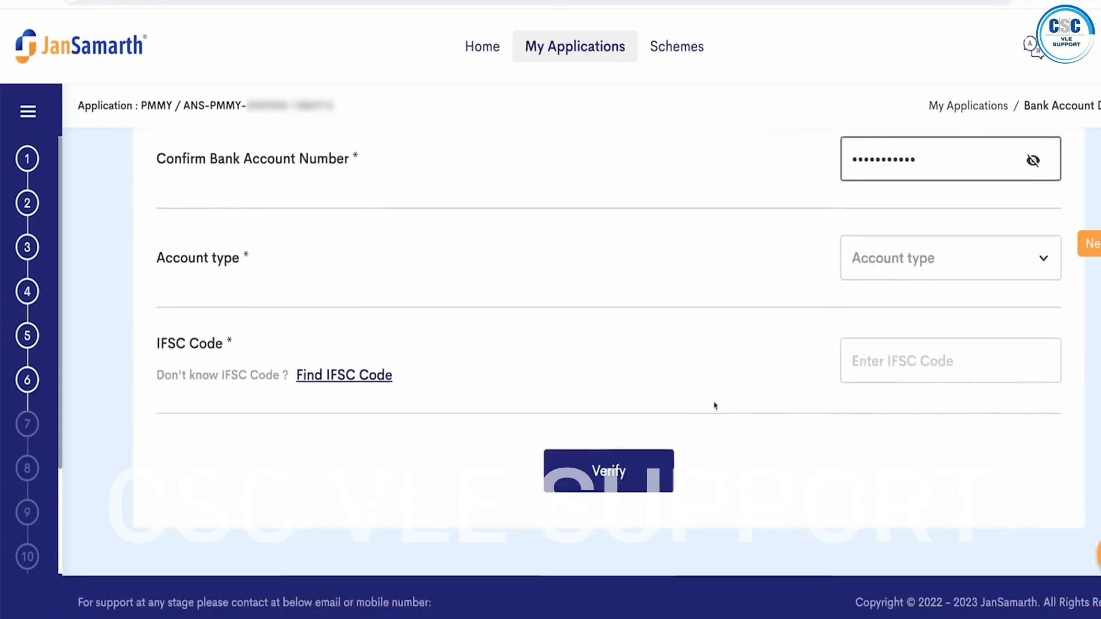
click(946, 241)
click(867, 313)
click(941, 343)
text(IDFB0021251)
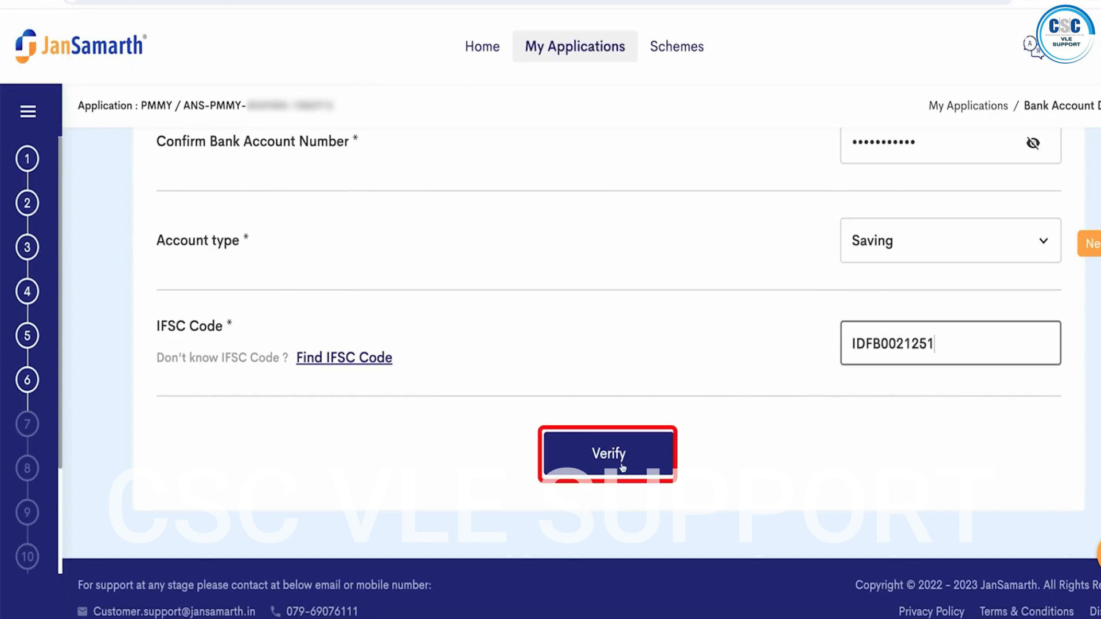
click(622, 467)
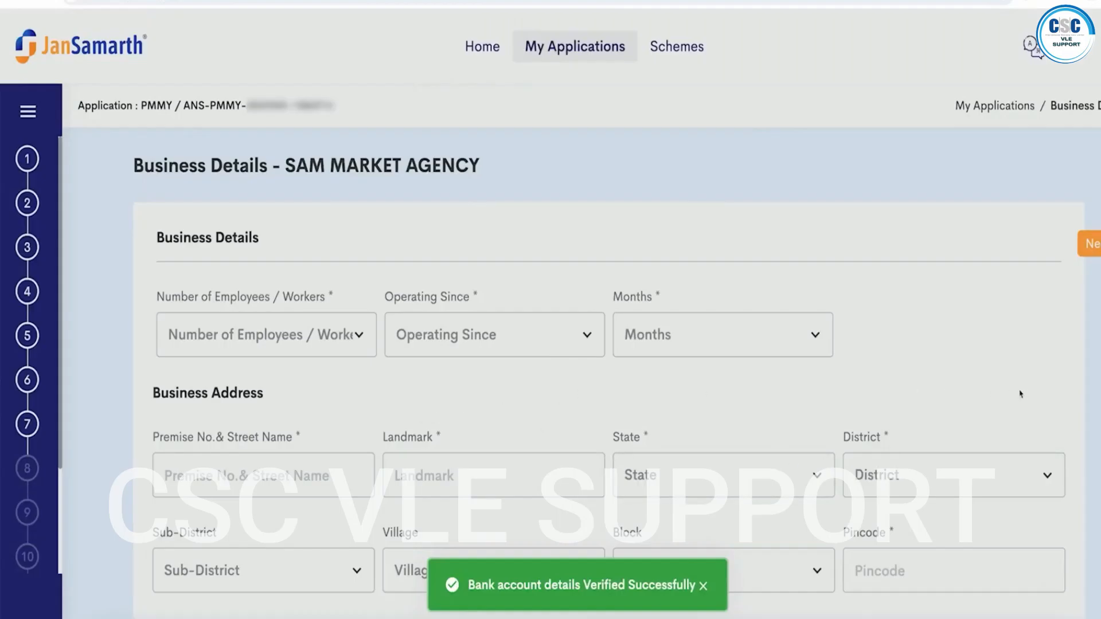
Set number of employees to 4 and operating-since month to January, then start the street address.
scroll(631, 406, down, 4)
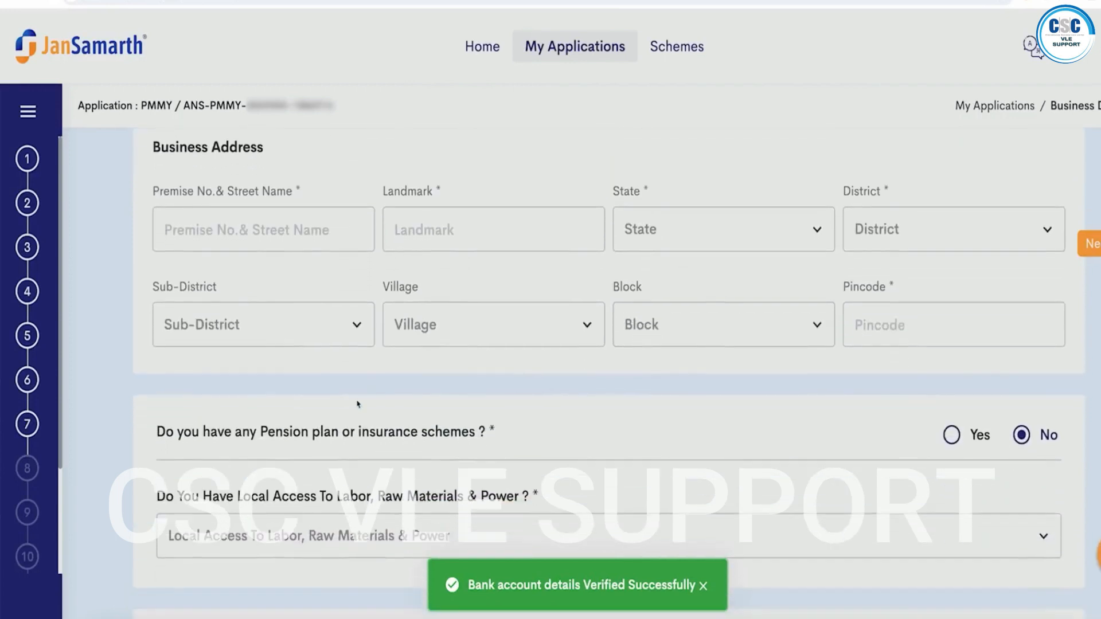
scroll(509, 413, up, 2)
scroll(509, 413, up, 1)
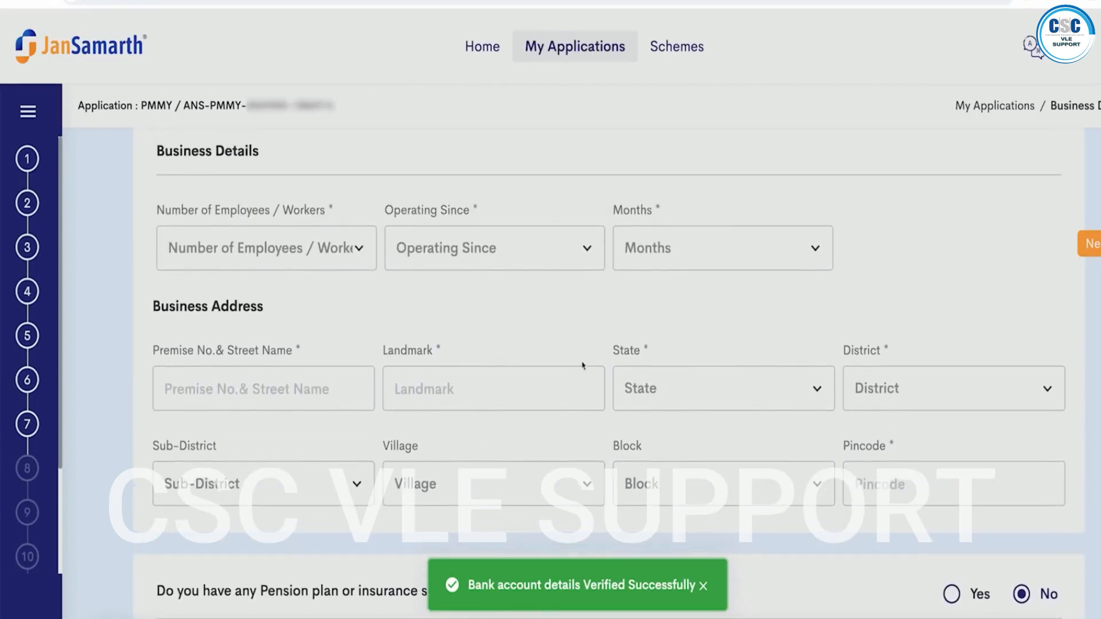
click(354, 254)
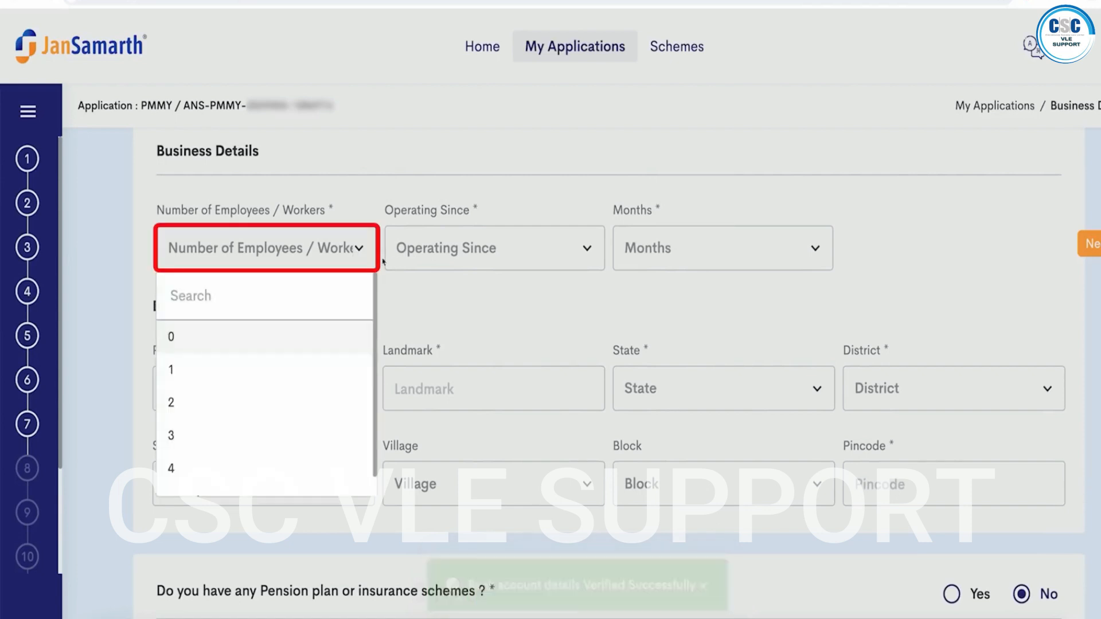
scroll(220, 467, down, 1)
click(184, 450)
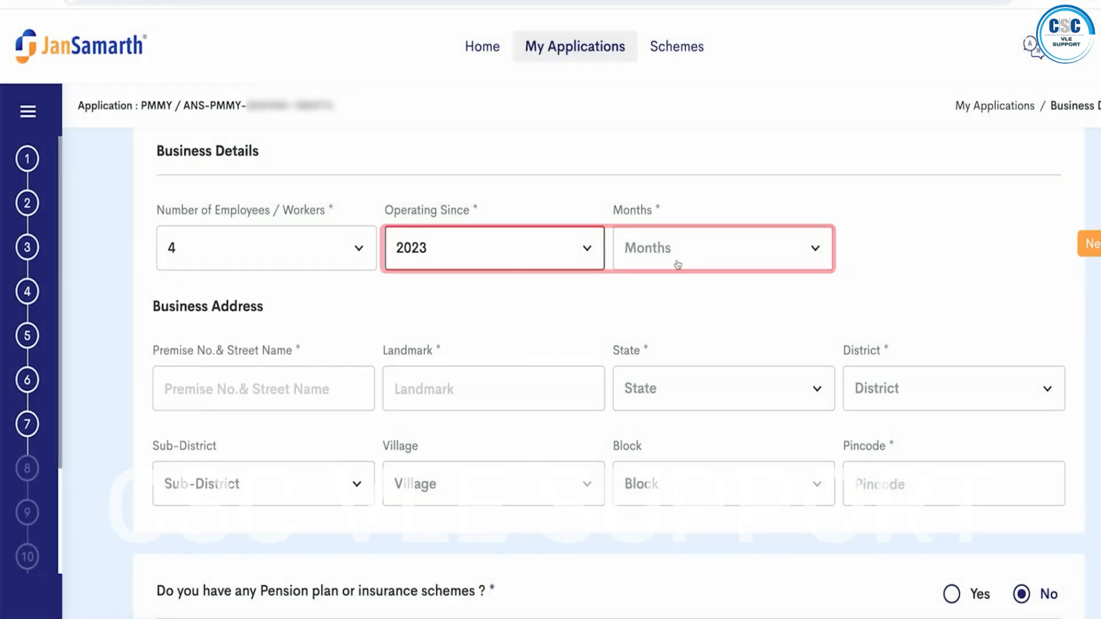
click(678, 264)
click(657, 347)
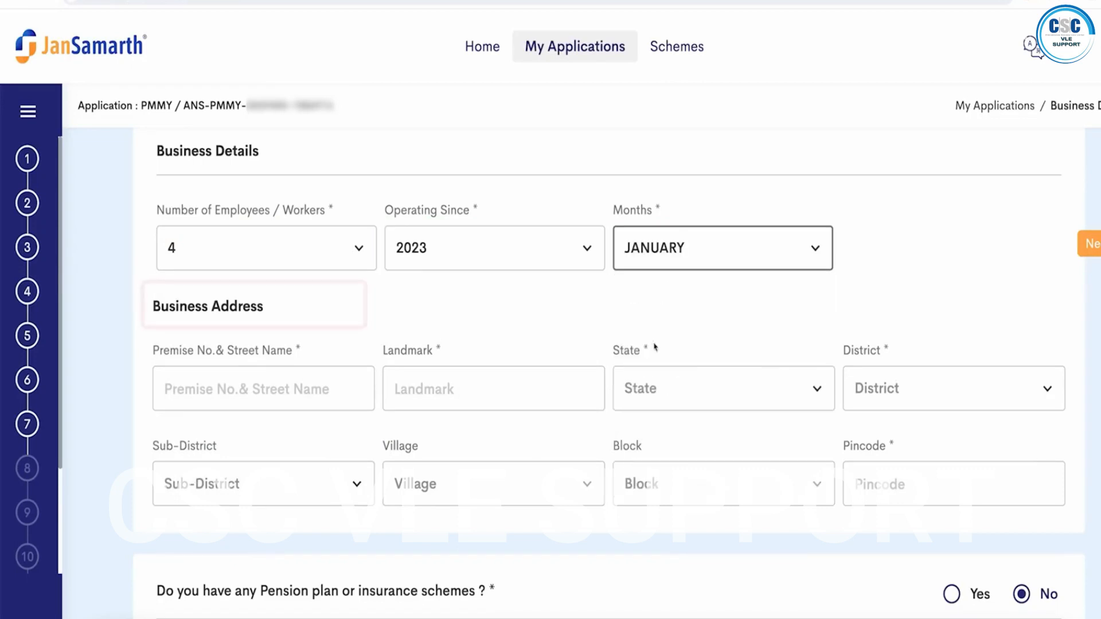
click(283, 393)
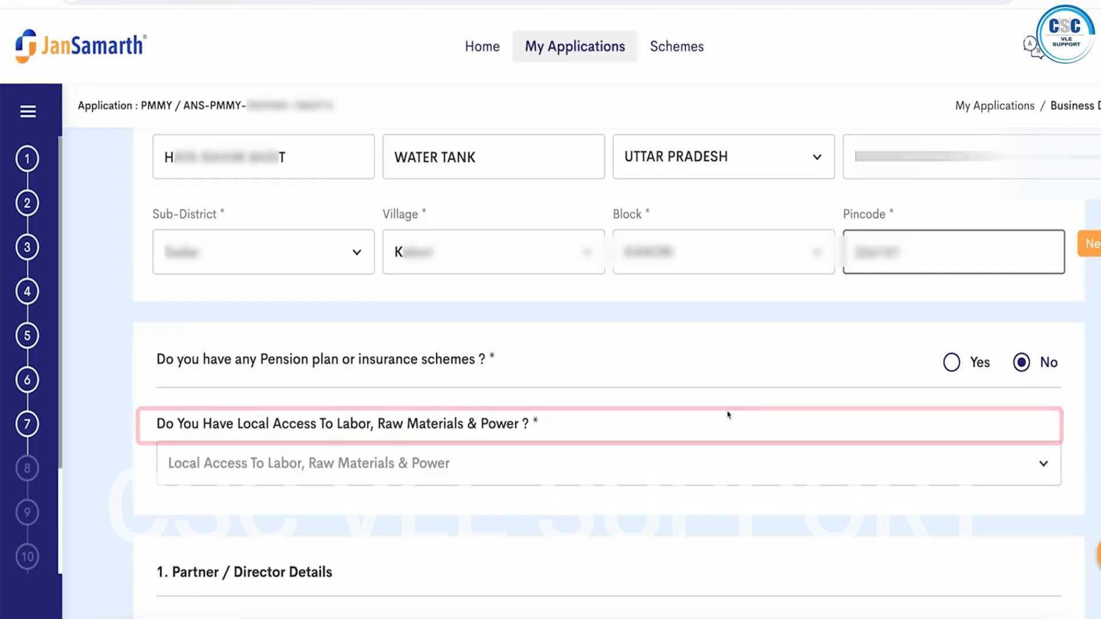
Set relationship type to One Person Comapny with 100% ownership.
scroll(727, 417, down, 3)
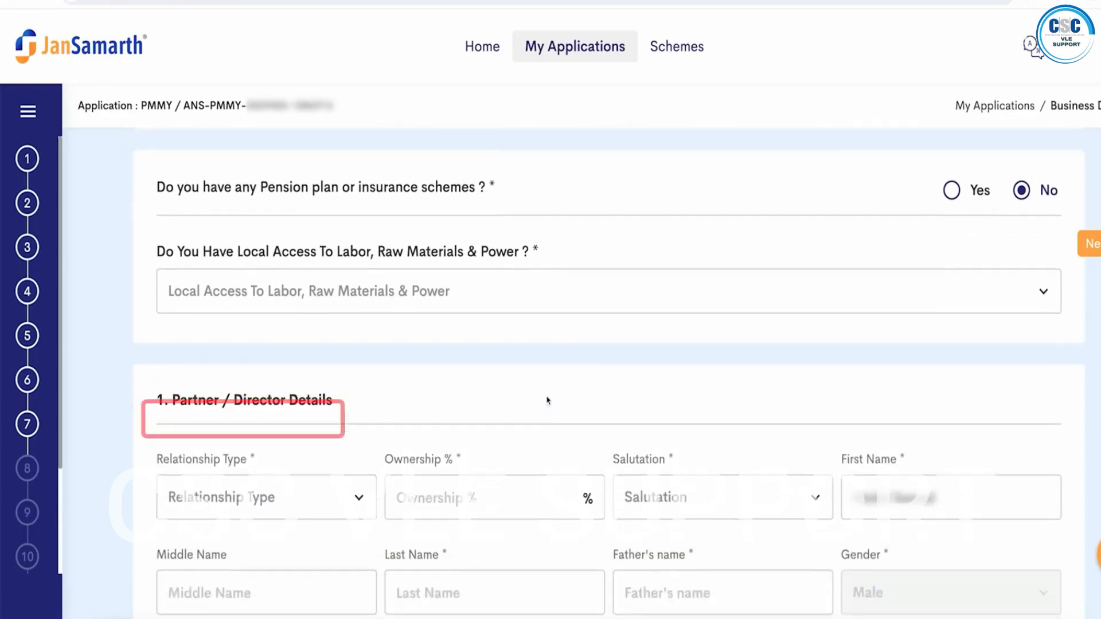
scroll(548, 400, down, 3)
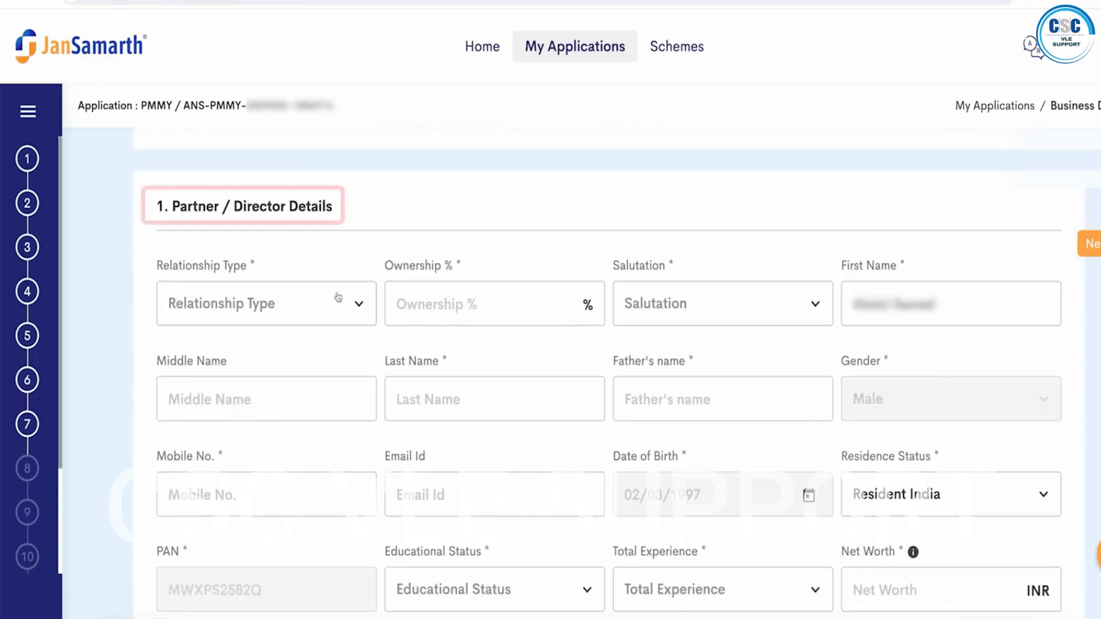
click(335, 295)
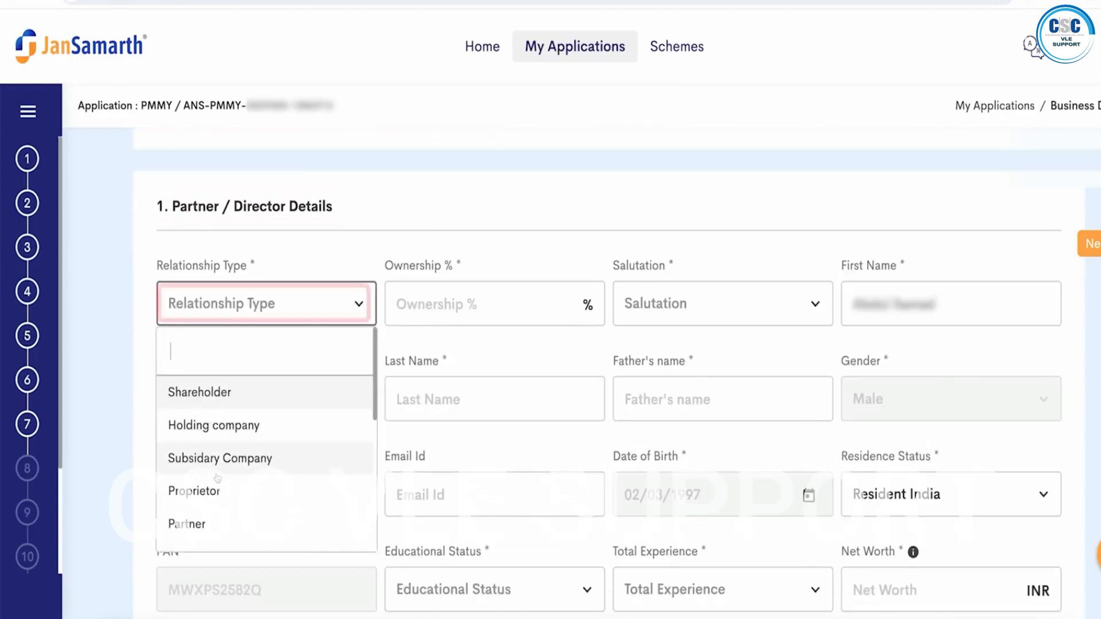
scroll(276, 499, down, 5)
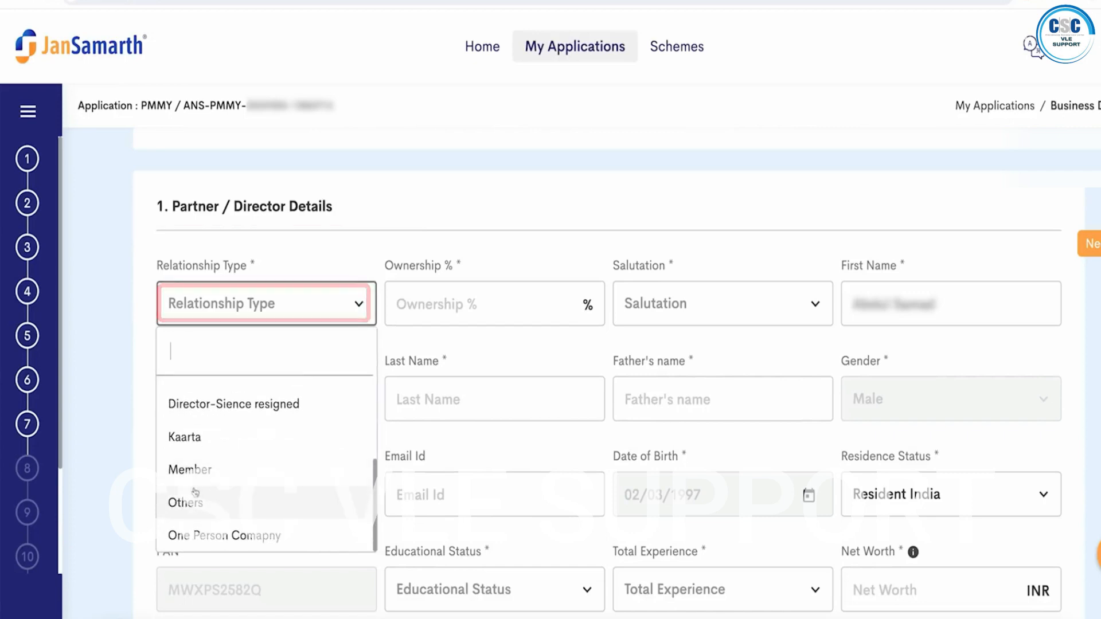
scroll(264, 504, up, 2)
scroll(172, 539, down, 2)
click(170, 539)
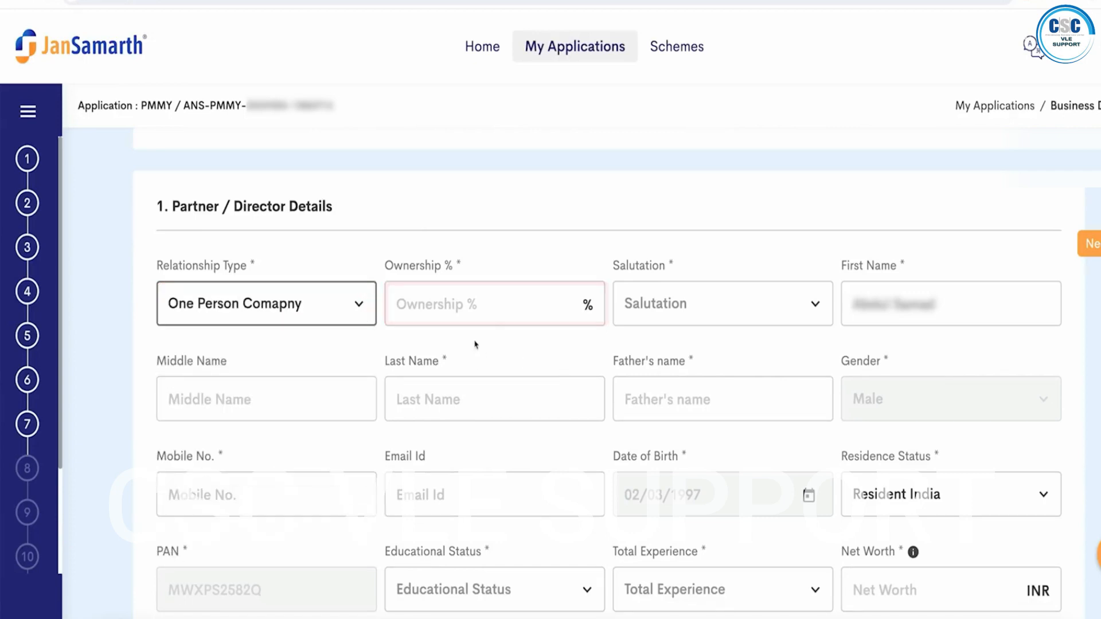
click(448, 304)
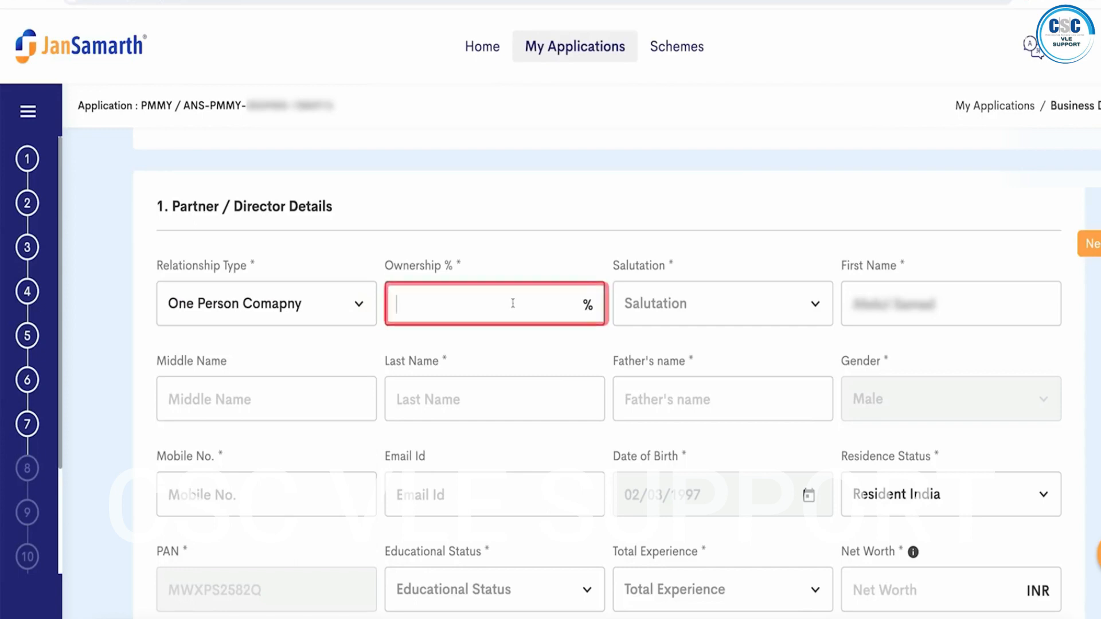
scroll(453, 277, down, 1)
text(100)
key(BackSpace)
key(BackSpace)
key(BackSpace)
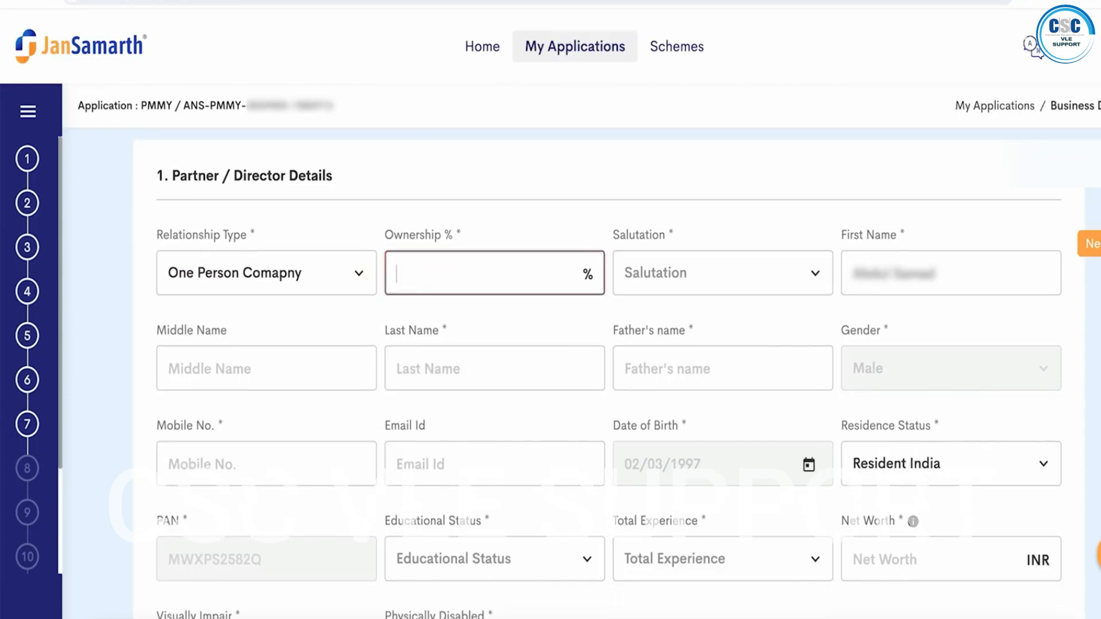
text(100)
click(492, 304)
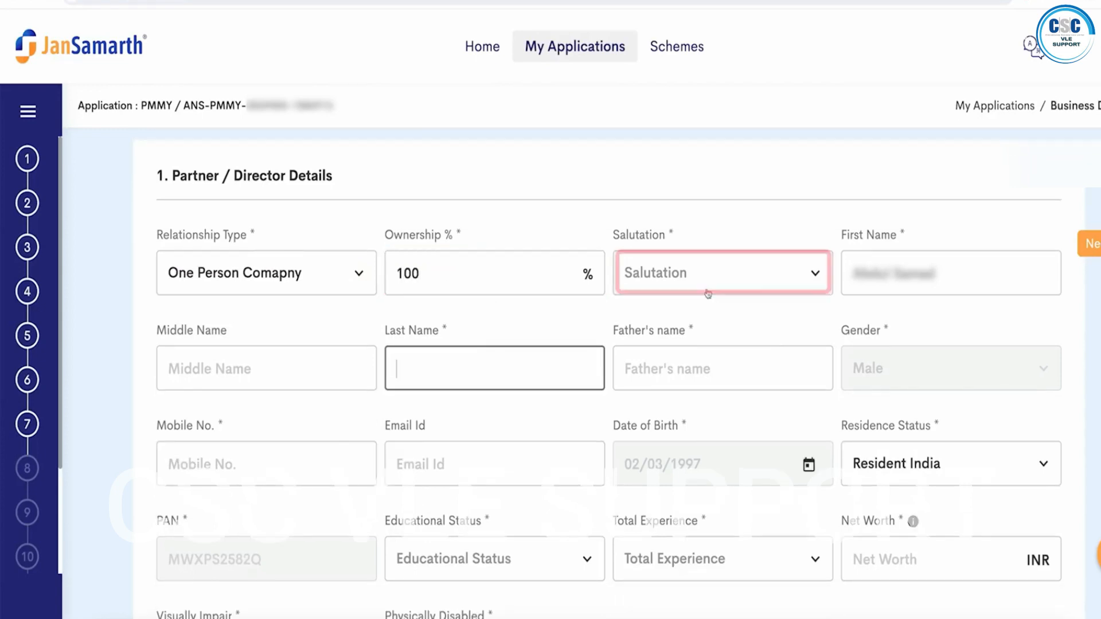
Choose salutation Mr., fill in the name fields, and set total experience to 4 years.
click(712, 286)
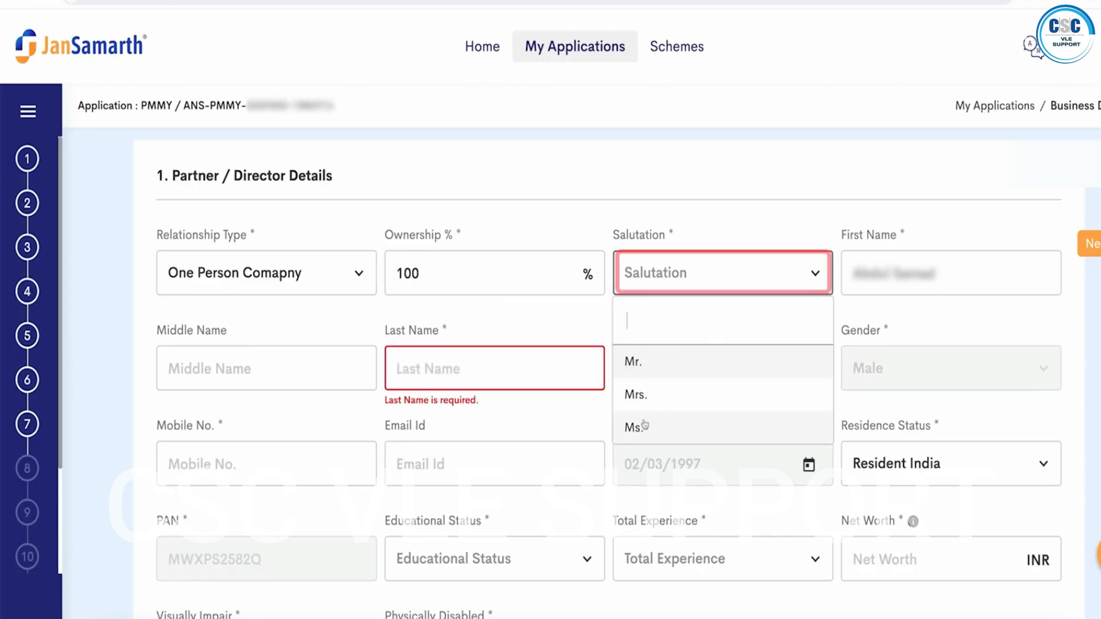
click(647, 371)
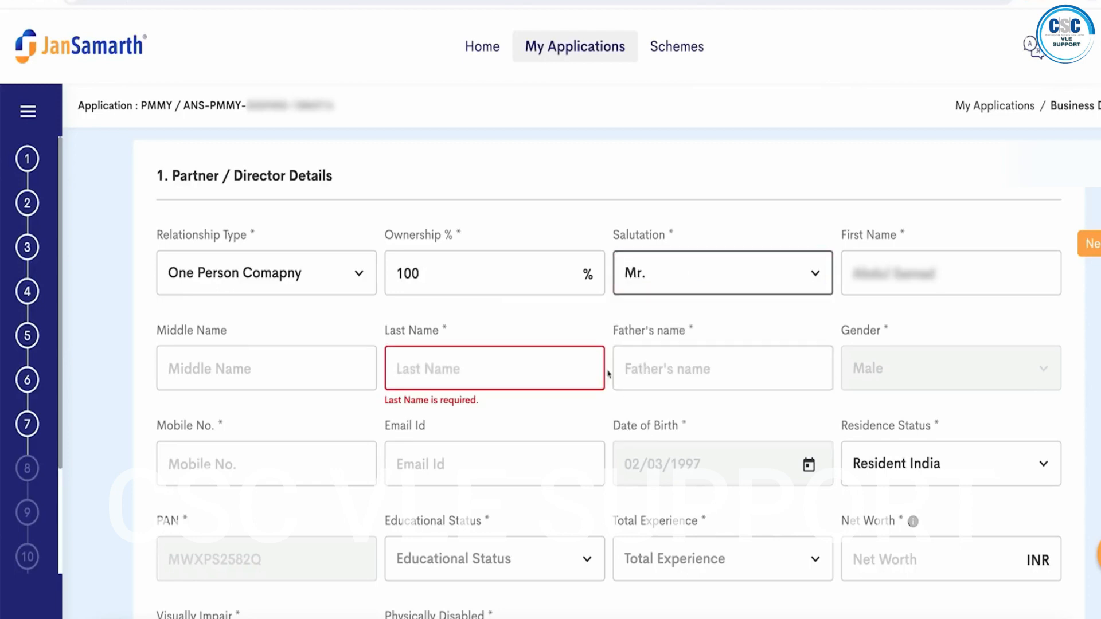
scroll(912, 396, up, 2)
key(Tab)
click(483, 469)
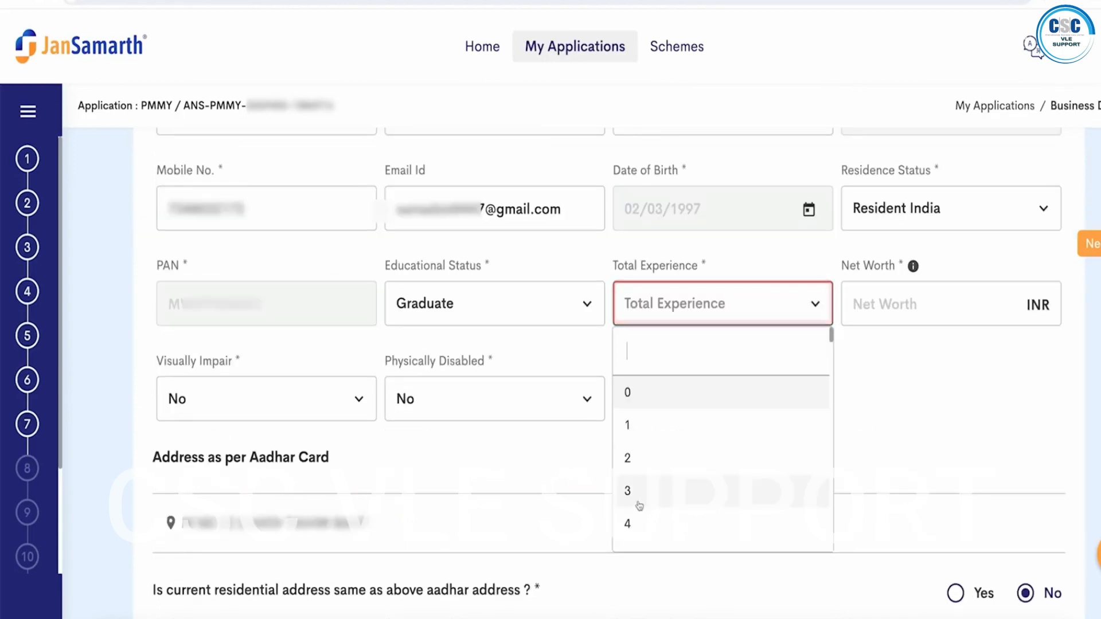
click(634, 522)
scroll(897, 363, down, 7)
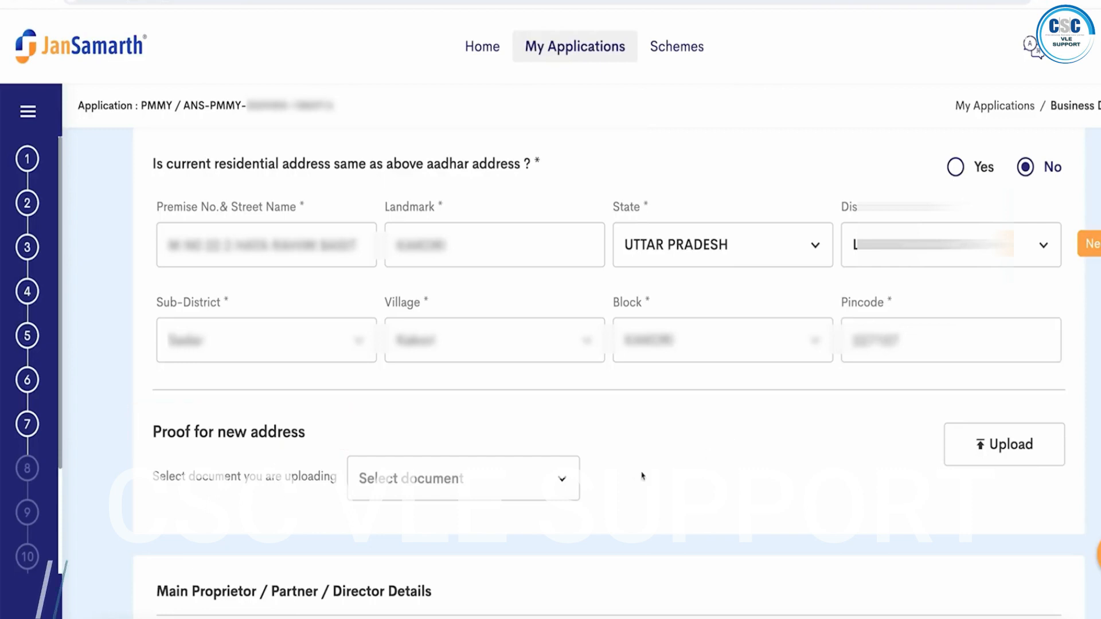
Upload a PDF from Downloads as proof of the new address, with document type Others.
scroll(642, 476, down, 2)
click(457, 343)
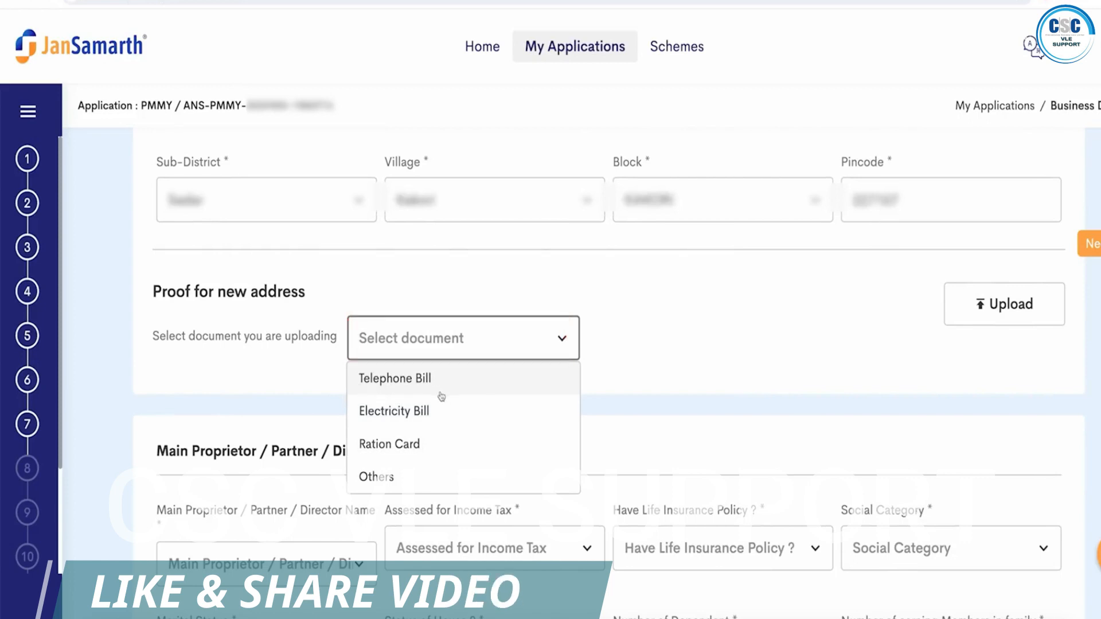
scroll(425, 460, down, 2)
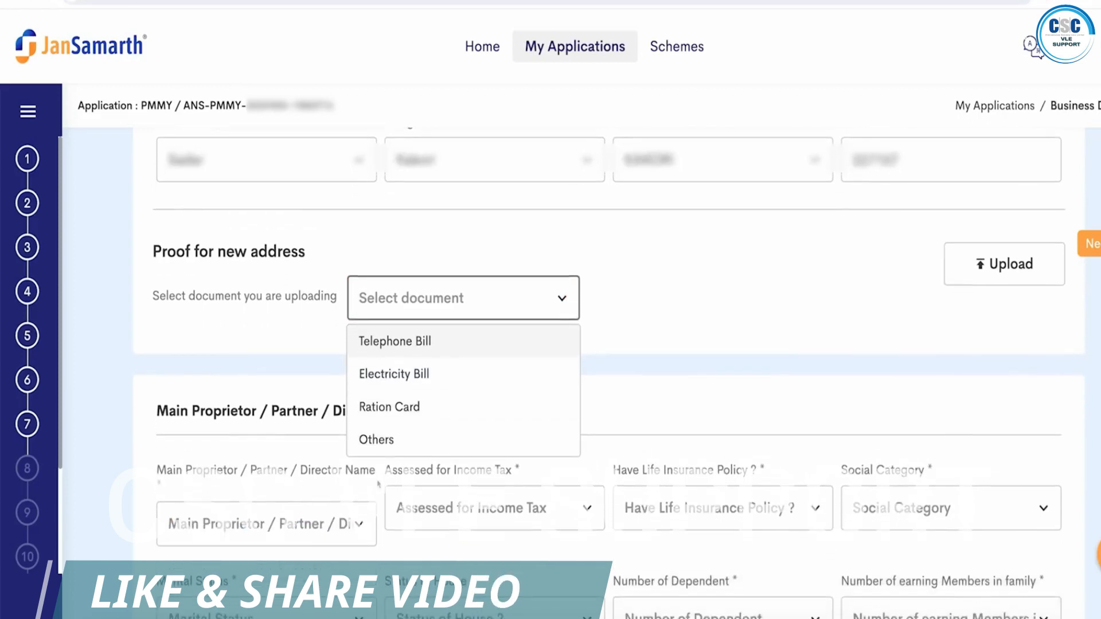
click(401, 404)
scroll(1039, 360, up, 2)
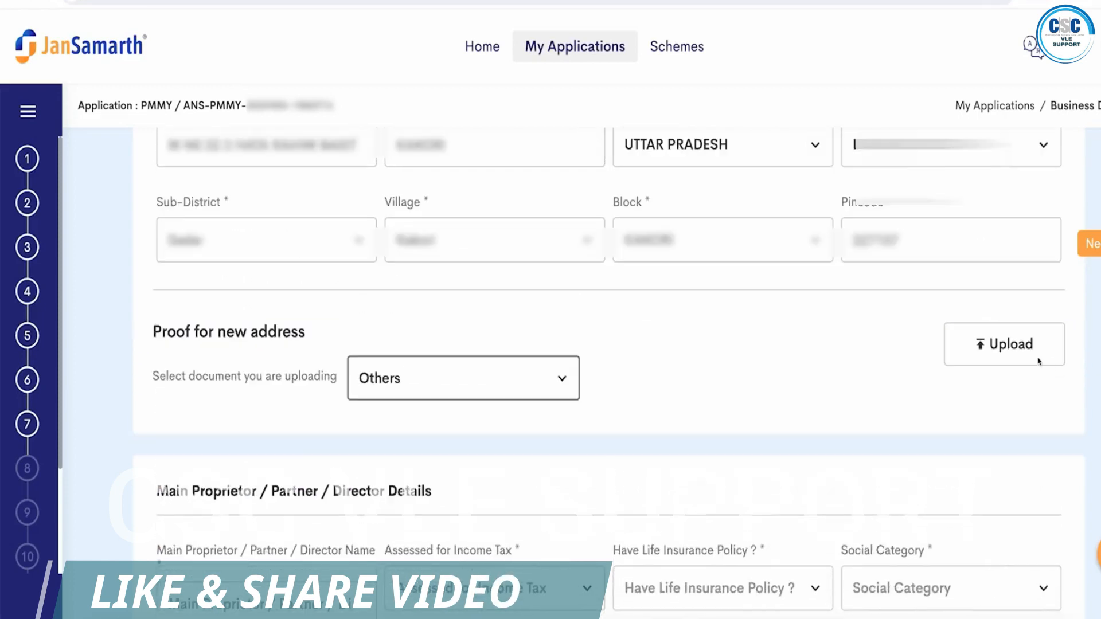
click(1009, 352)
click(409, 258)
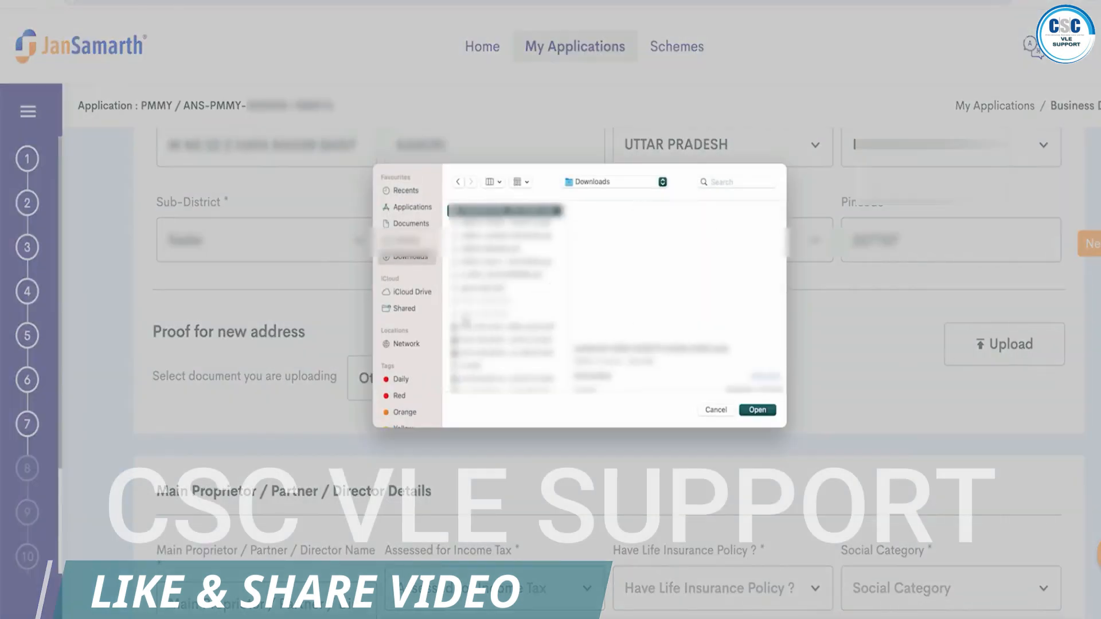
click(760, 408)
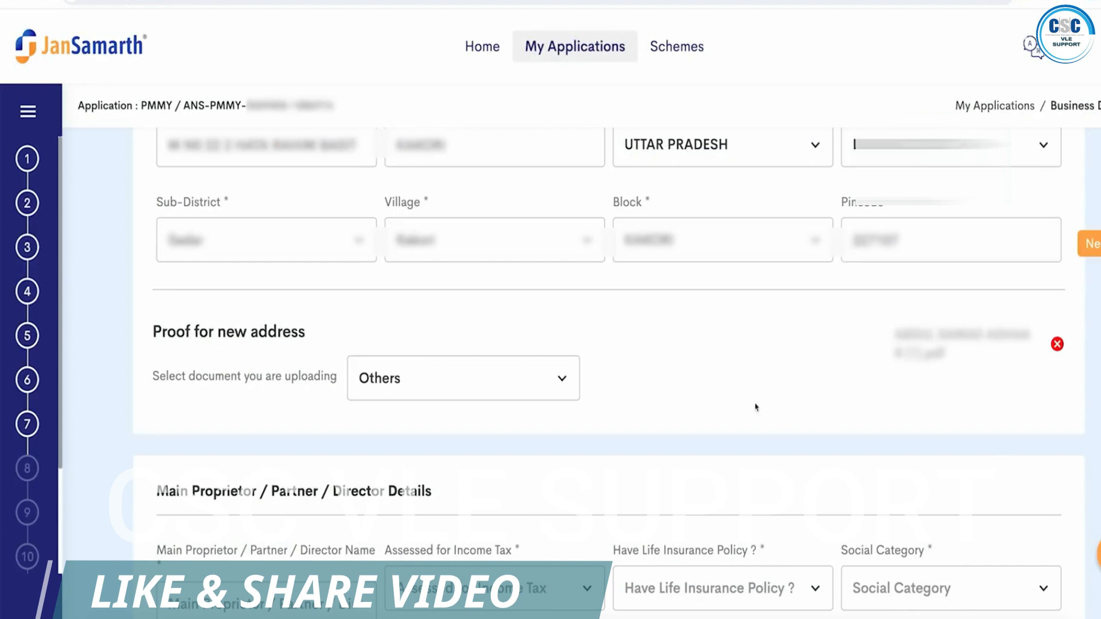
scroll(756, 408, down, 5)
click(267, 255)
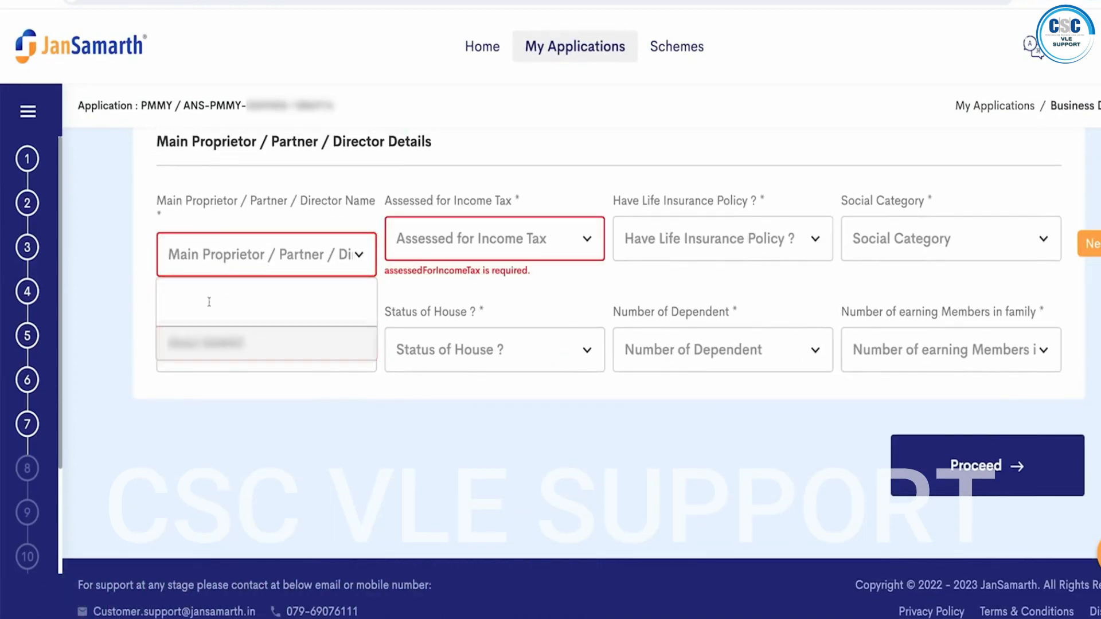
Pick the proprietor's name, mark Not Assessed for income tax, 2 dependents, 1 earning member, and save.
click(216, 344)
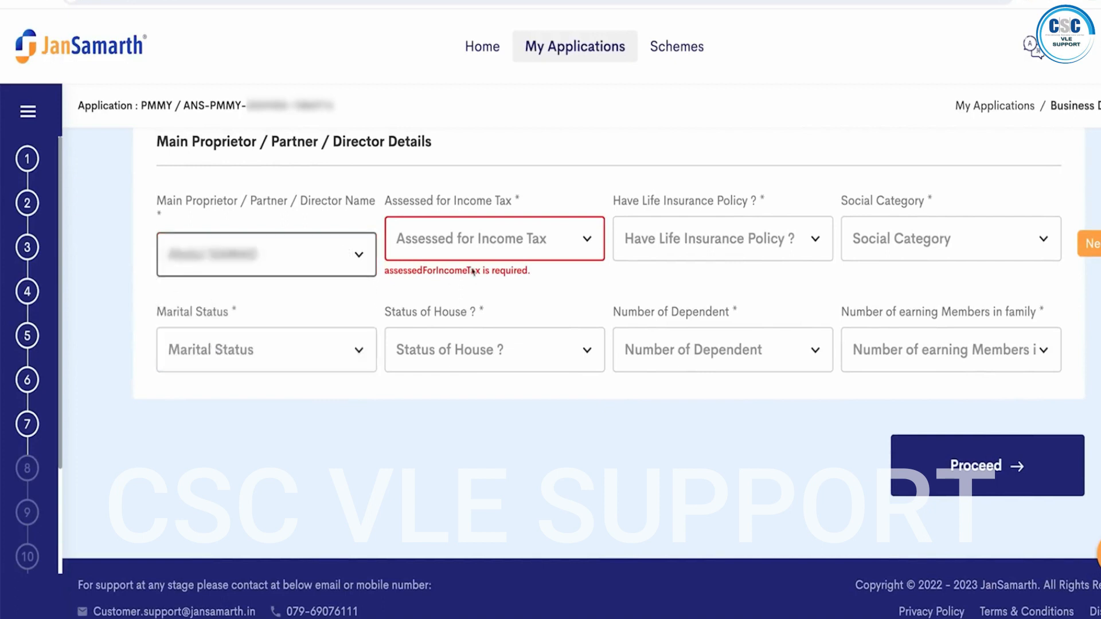
click(486, 248)
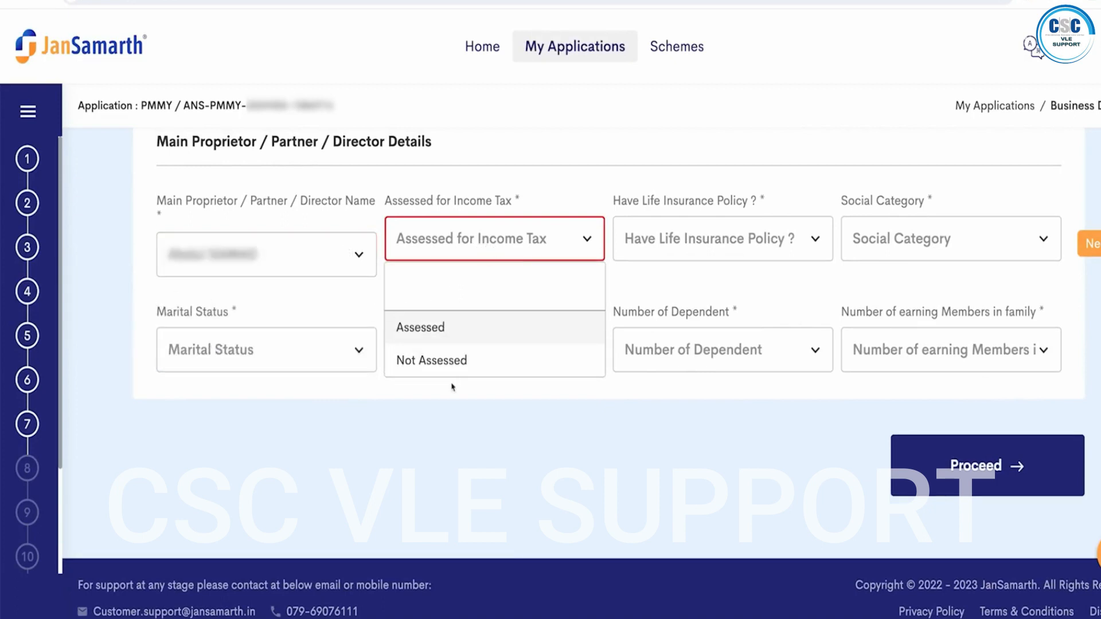
click(431, 336)
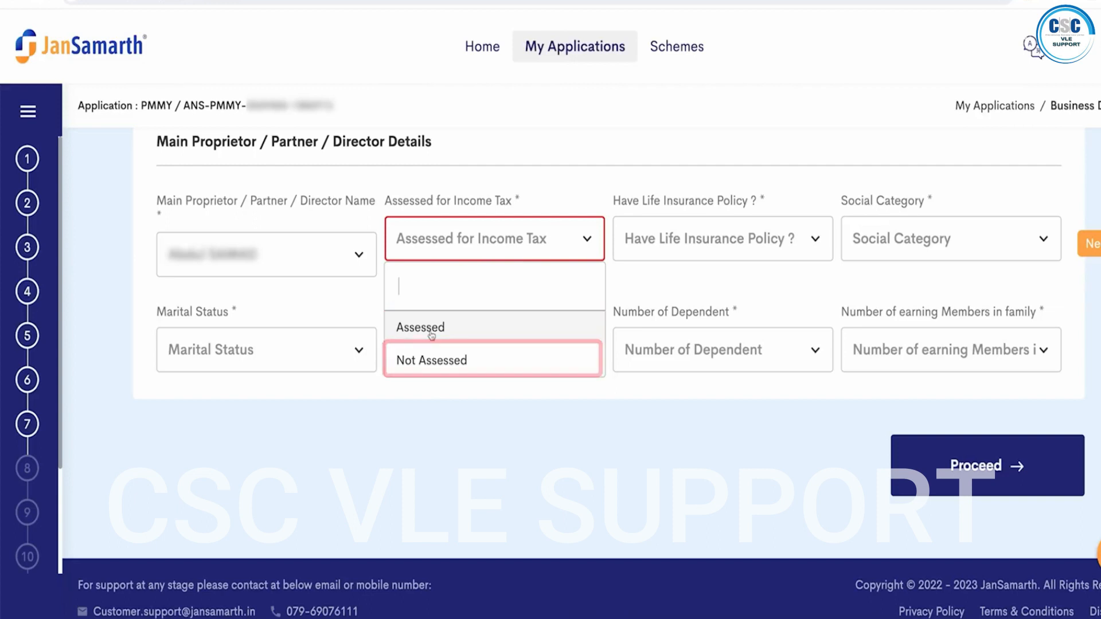
click(416, 366)
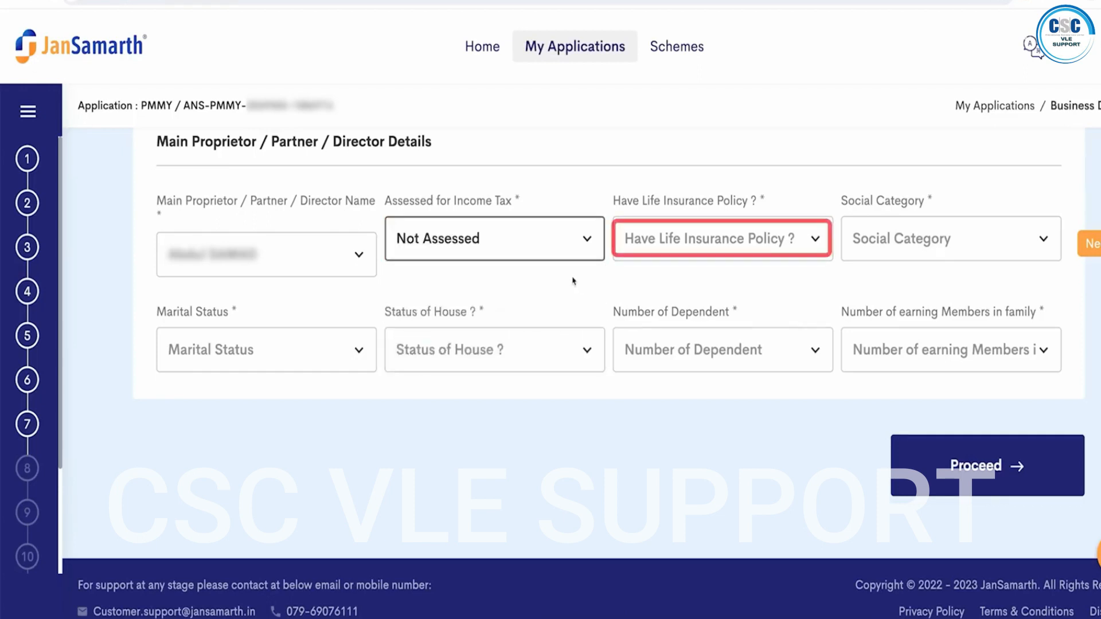
click(749, 253)
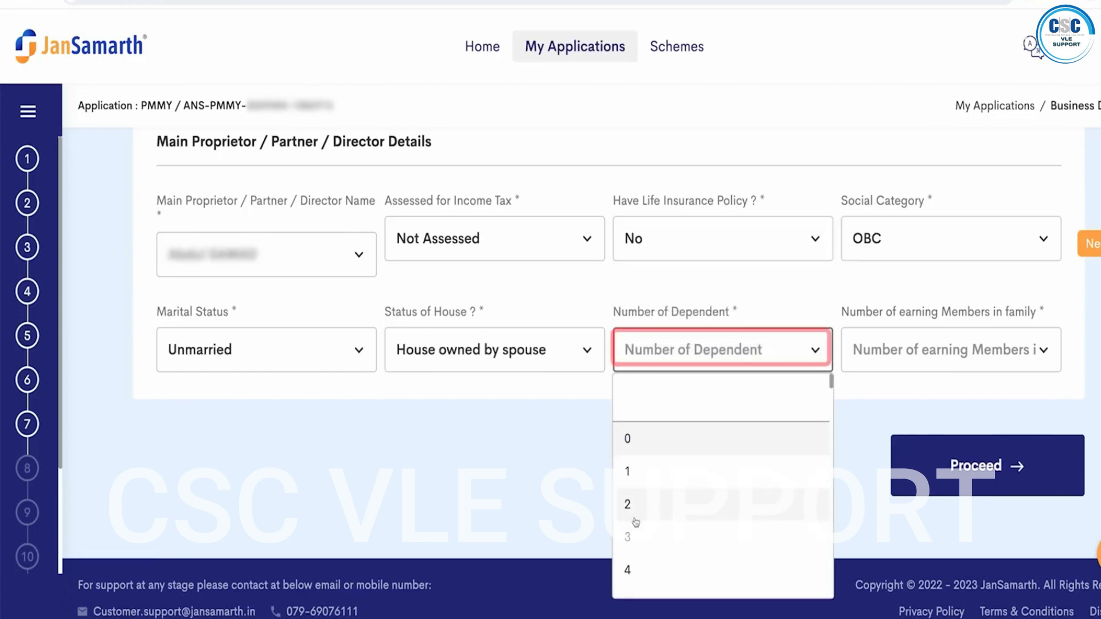
click(636, 511)
click(943, 351)
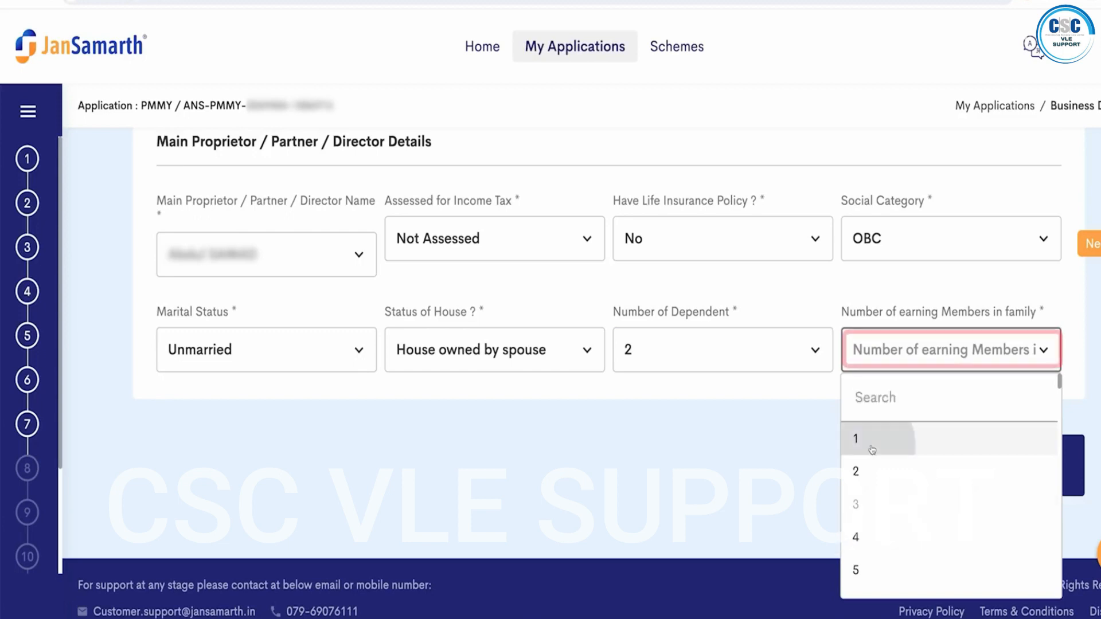
click(876, 443)
click(985, 473)
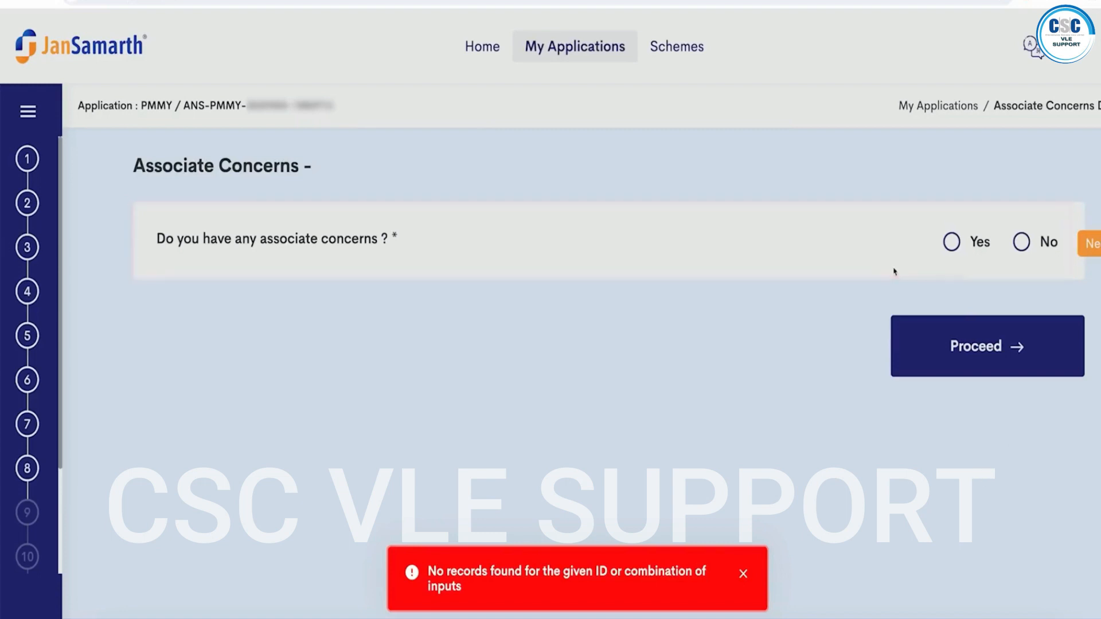
Answer No to associate concerns and set the industry to Others.
click(1023, 243)
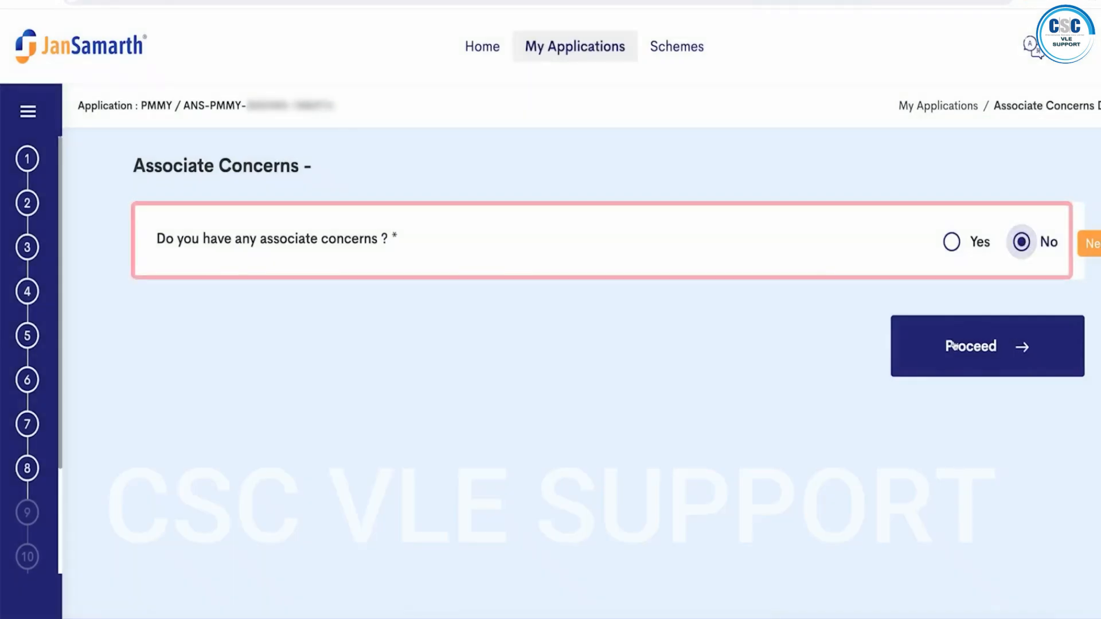
click(975, 351)
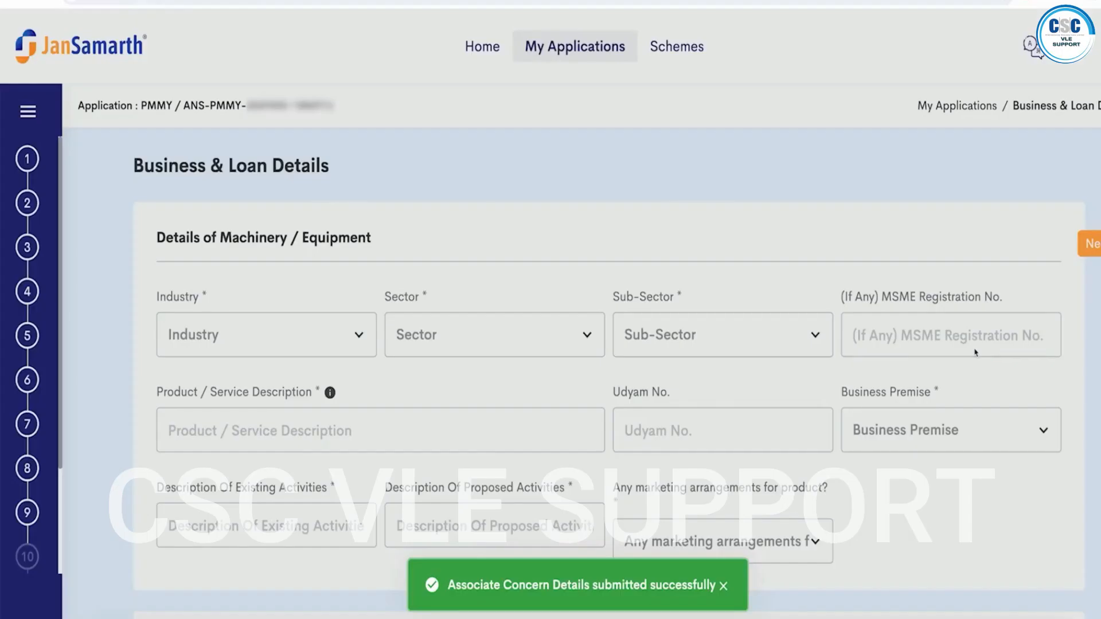
scroll(546, 480, down, 2)
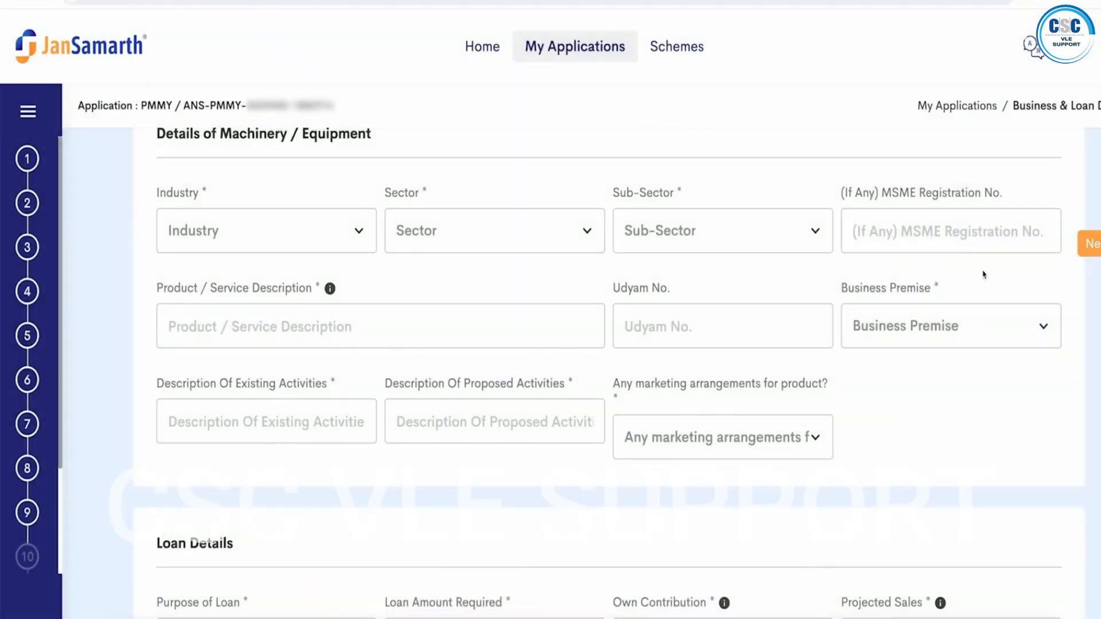
click(339, 232)
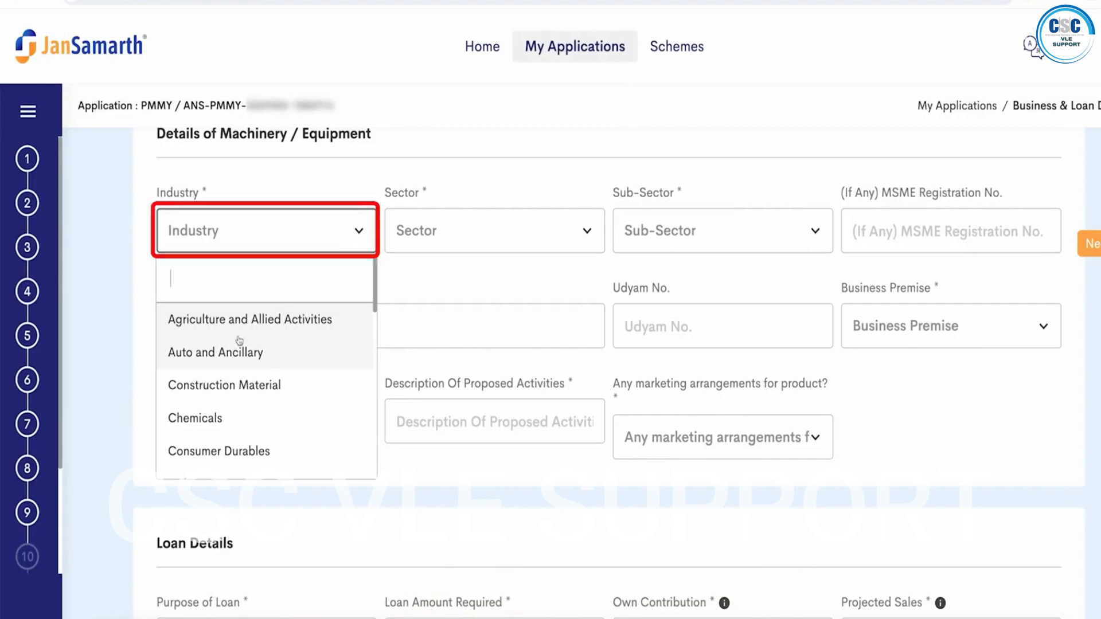
scroll(267, 373, down, 6)
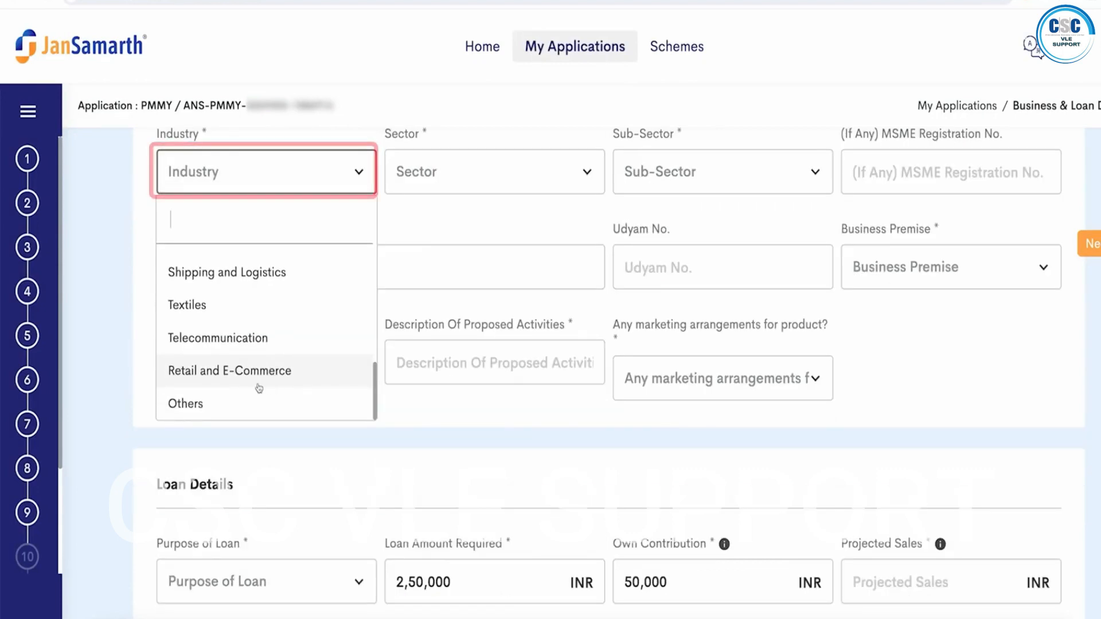
click(206, 406)
Set the sector to Business Services and the sub-sector to Service.
click(488, 172)
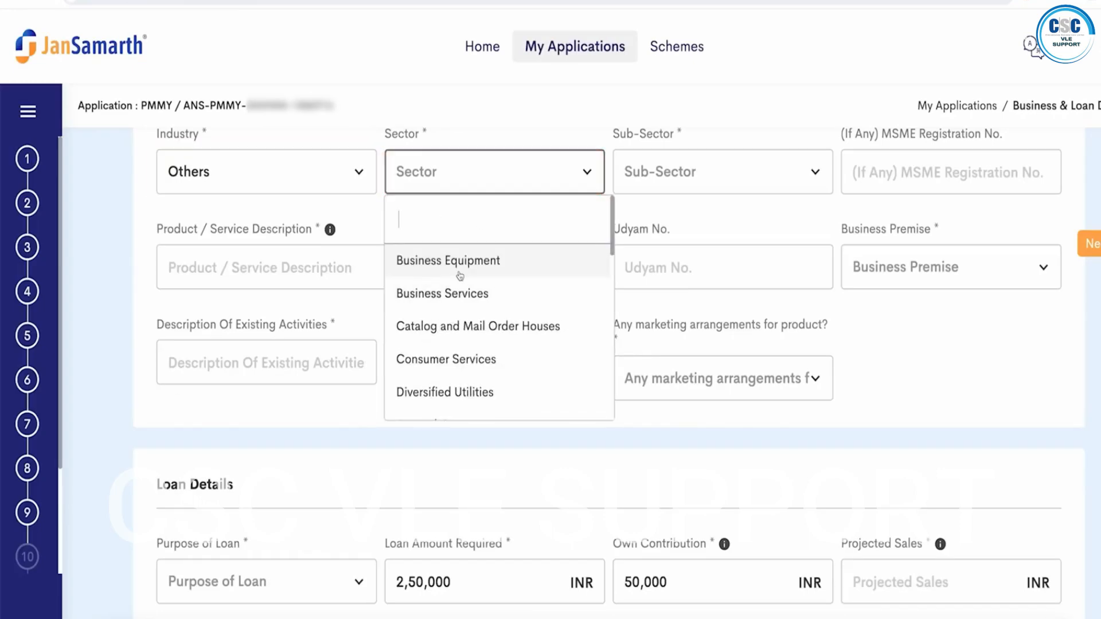
click(453, 298)
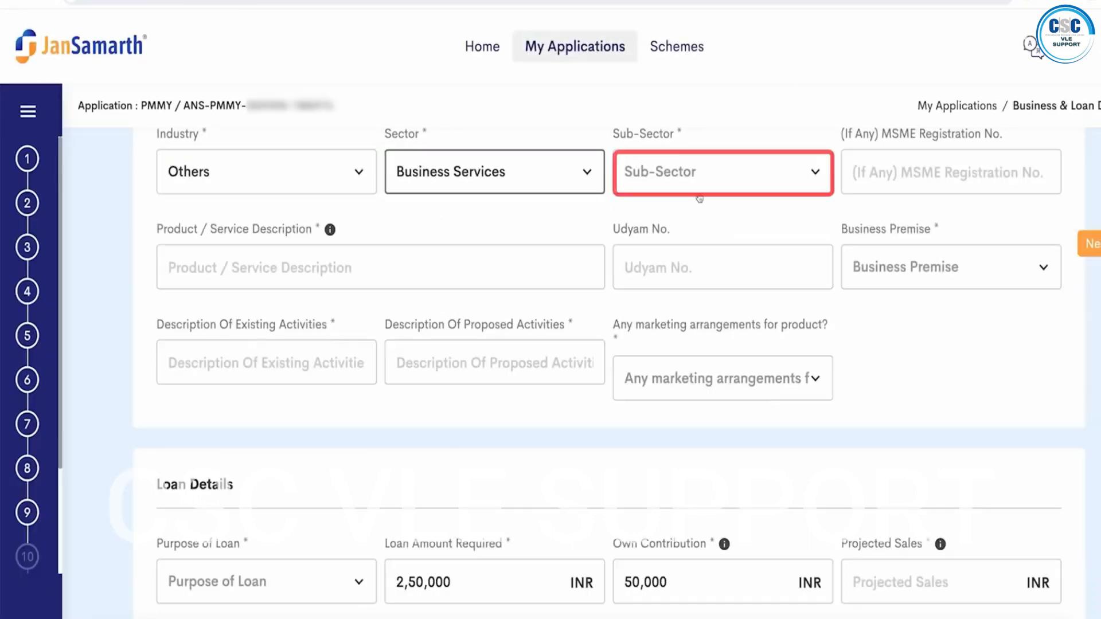
click(634, 186)
click(643, 276)
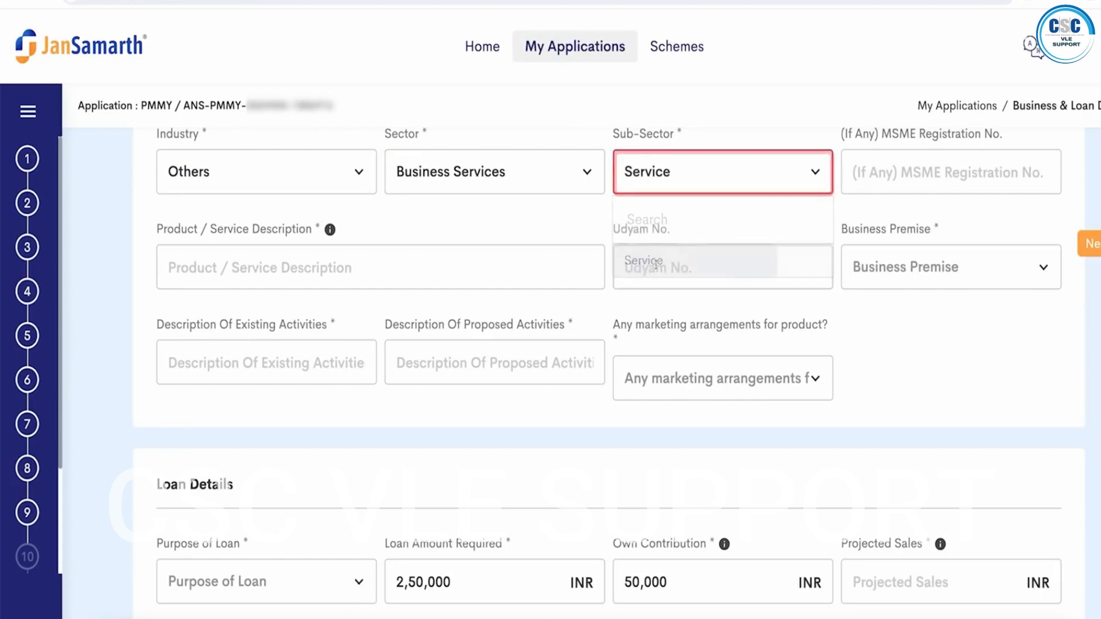
click(892, 172)
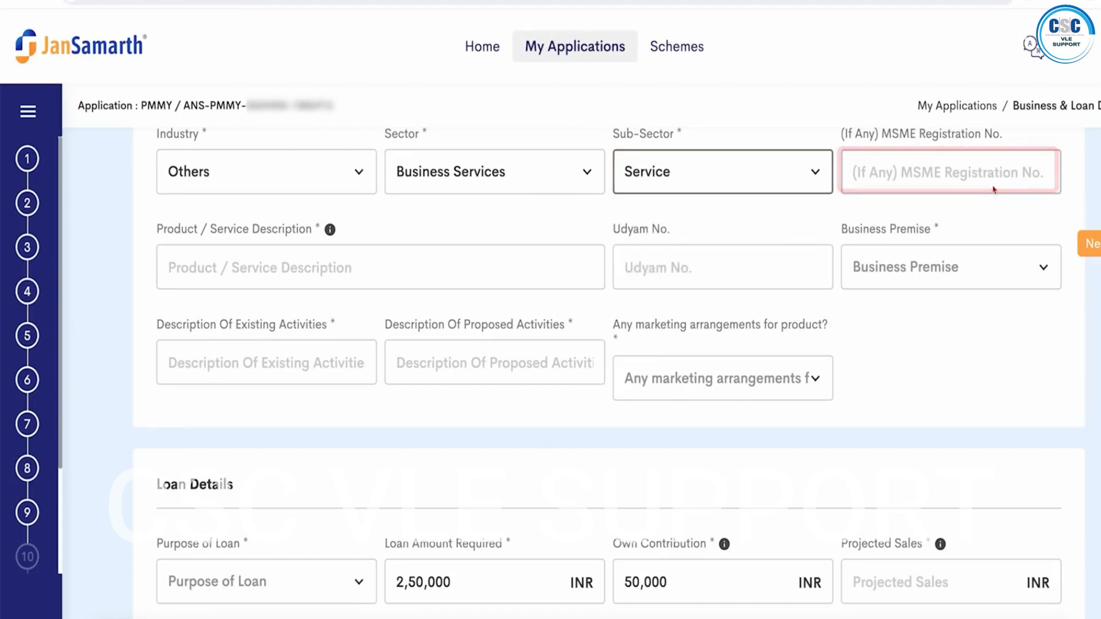
click(259, 265)
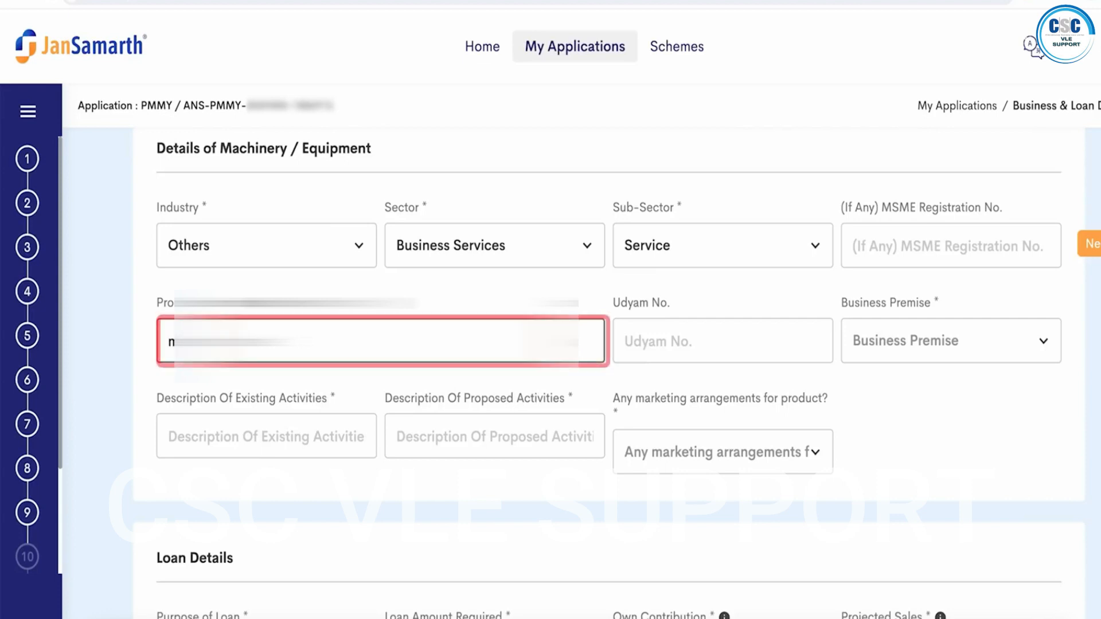
Describe the product as 'service and other services to the customers' and set business premise to Owned.
text(service)
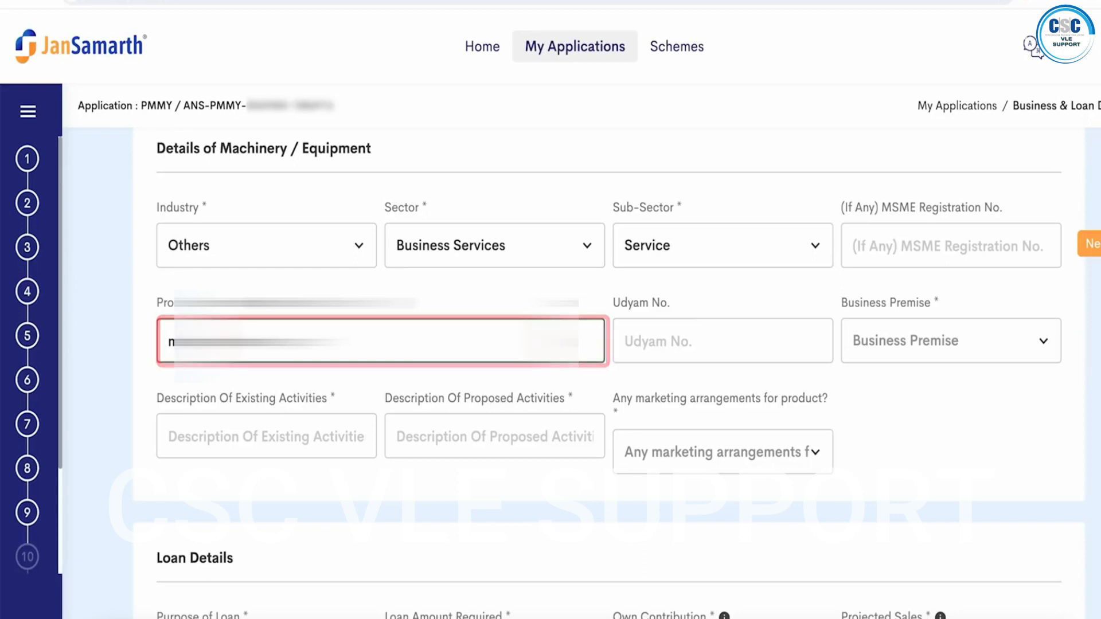
text( and other services)
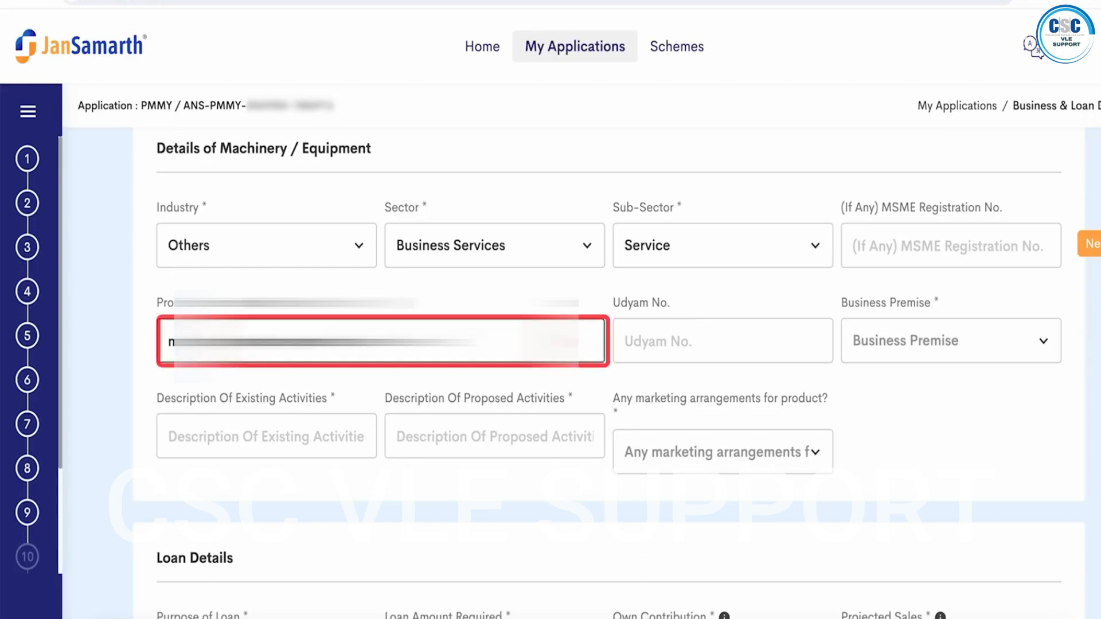
text( to the customers)
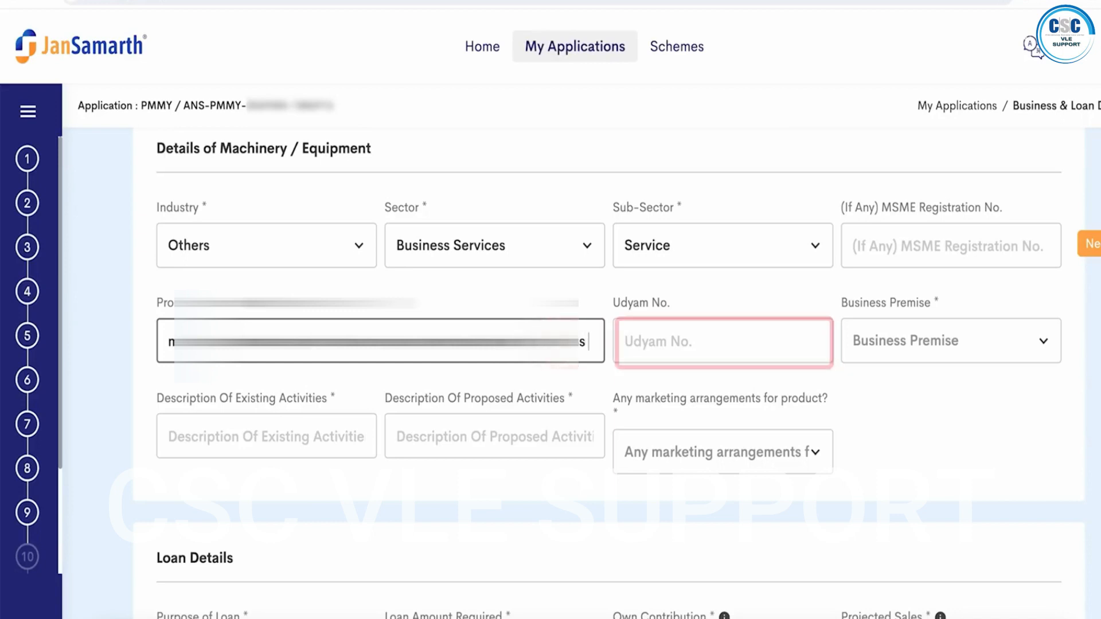
click(935, 340)
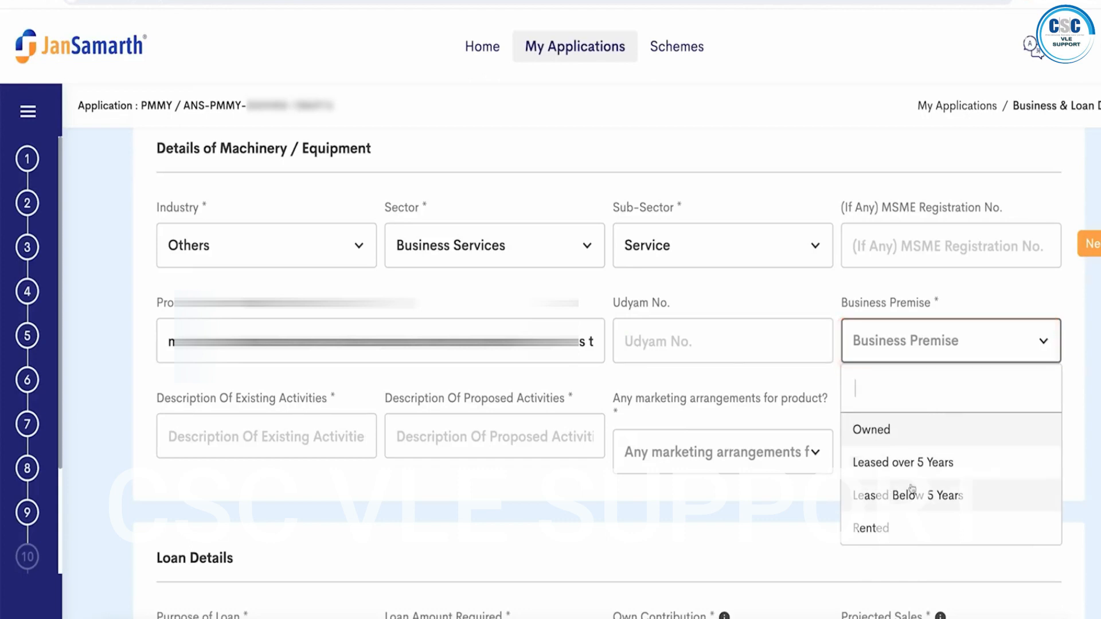
click(861, 430)
Enter 'online services' as both the existing and proposed activities.
click(285, 438)
text(online services)
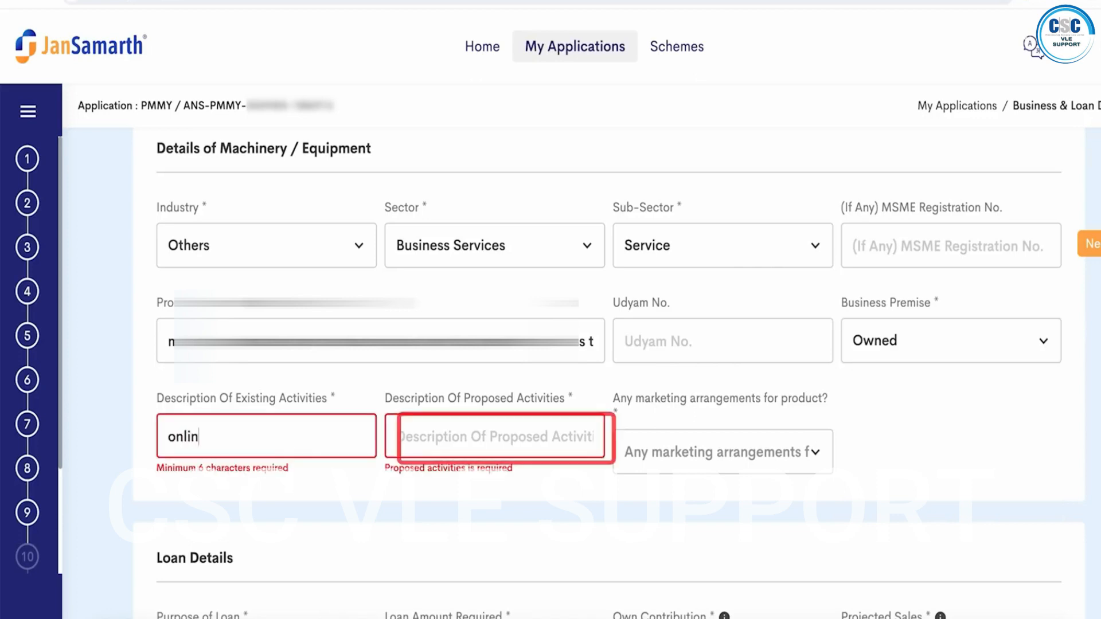
key(Tab)
text(online )
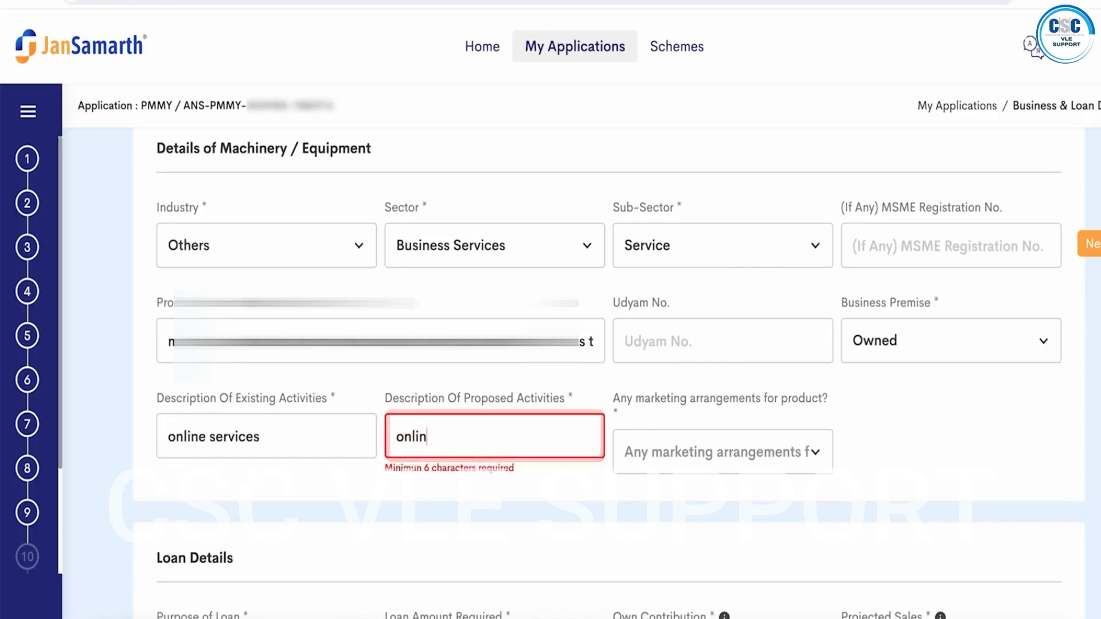
text(services)
click(705, 452)
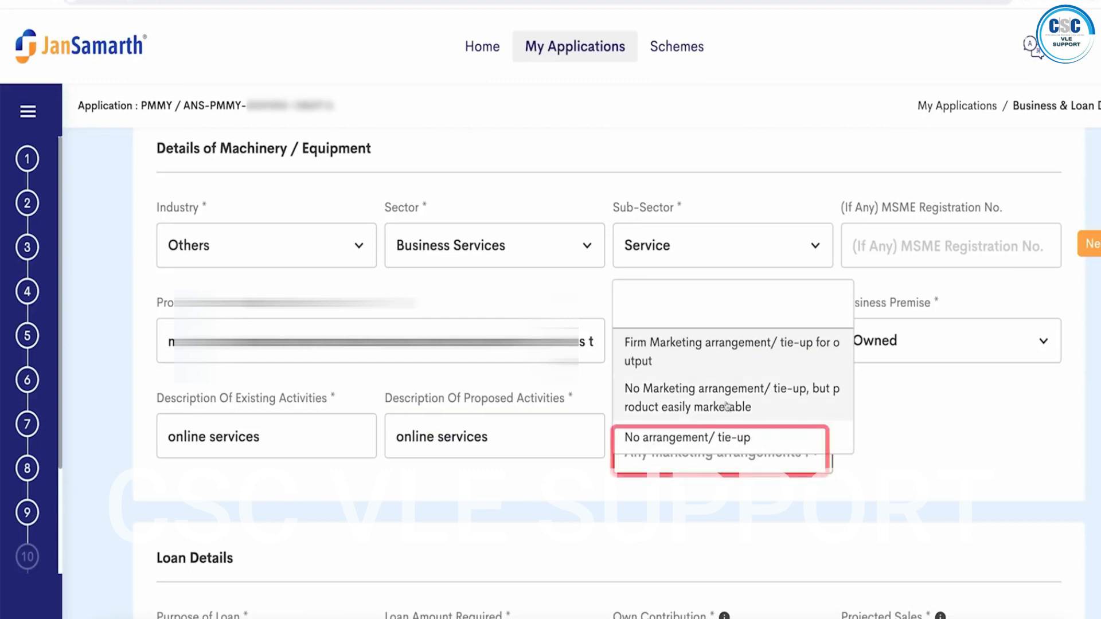
scroll(641, 351, down, 1)
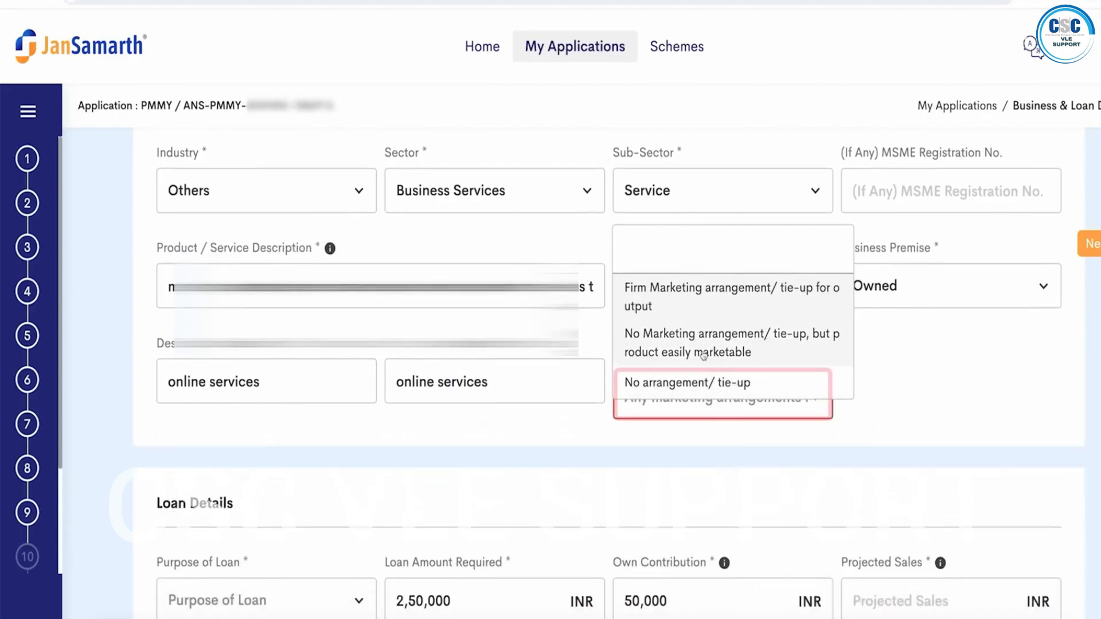
Choose no marketing arrangement, enter projected sales of 150000, and submit the business and loan details.
click(694, 383)
scroll(644, 357, down, 5)
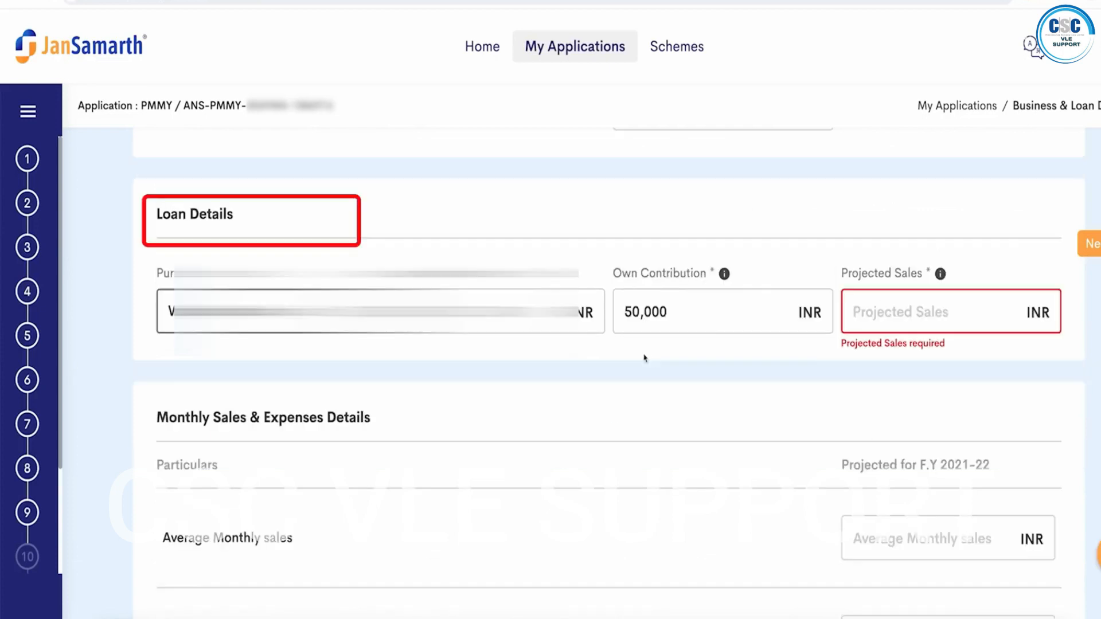
click(877, 313)
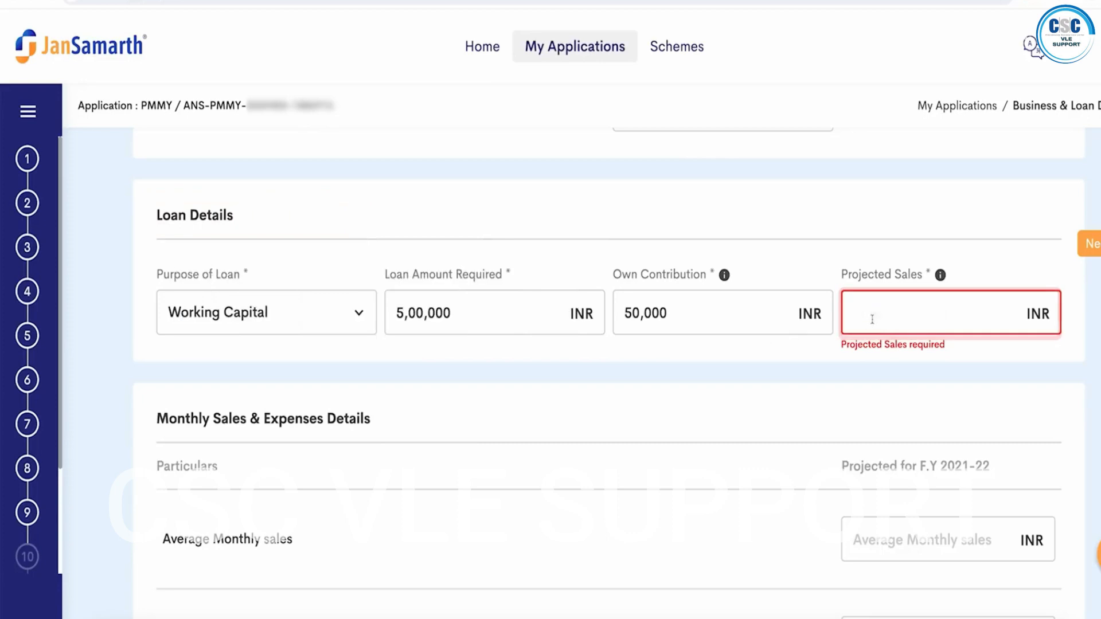
drag(677, 310, 599, 312)
click(889, 314)
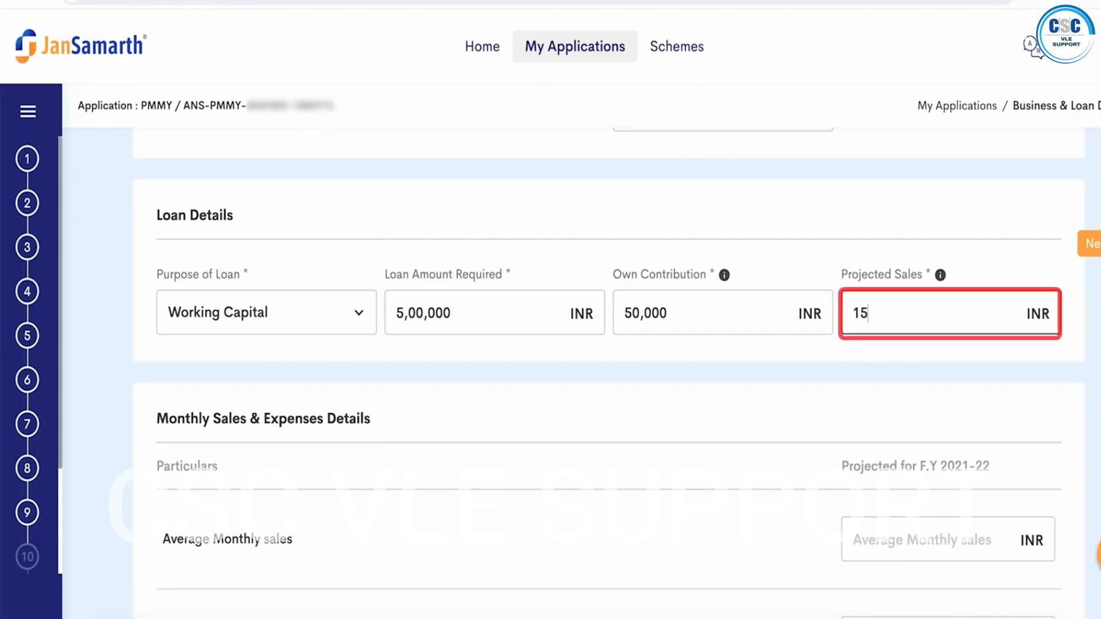
text(00,000)
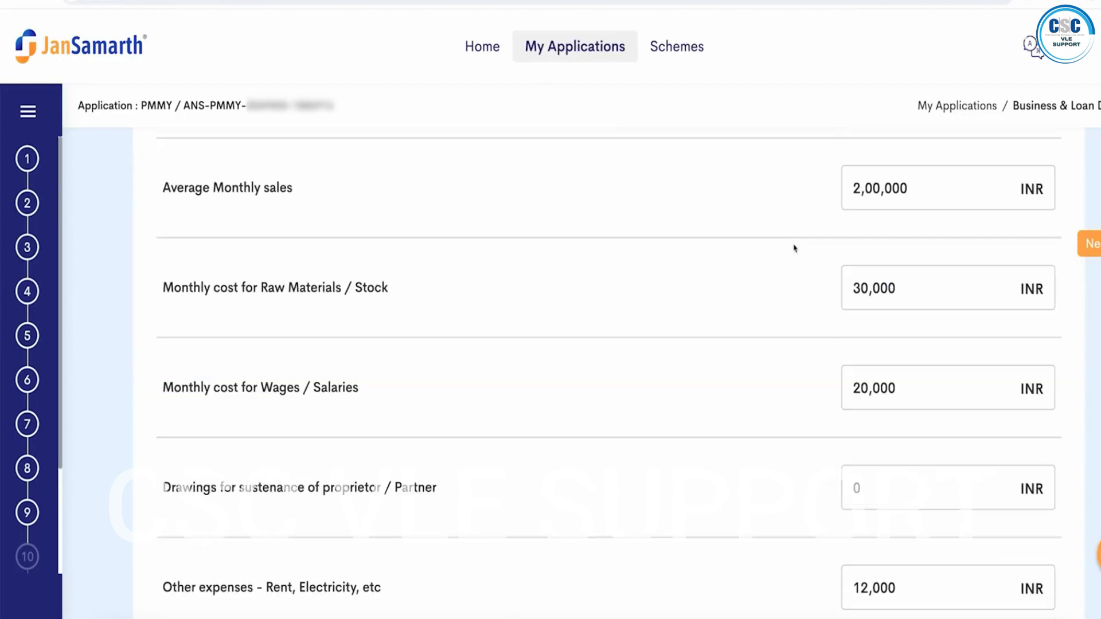
scroll(834, 360, down, 9)
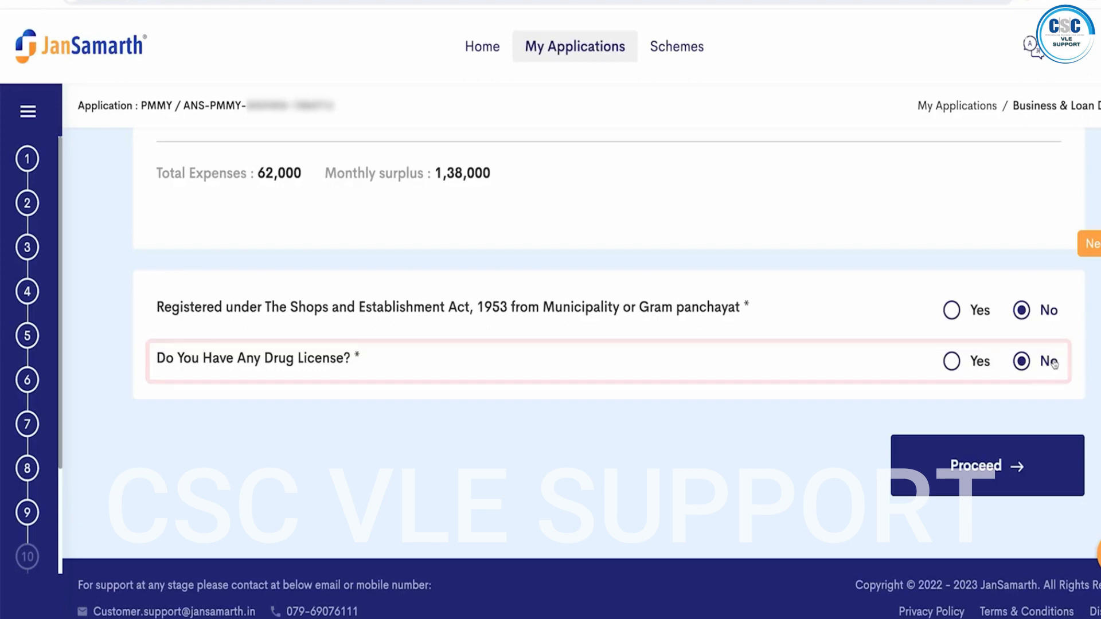
click(972, 467)
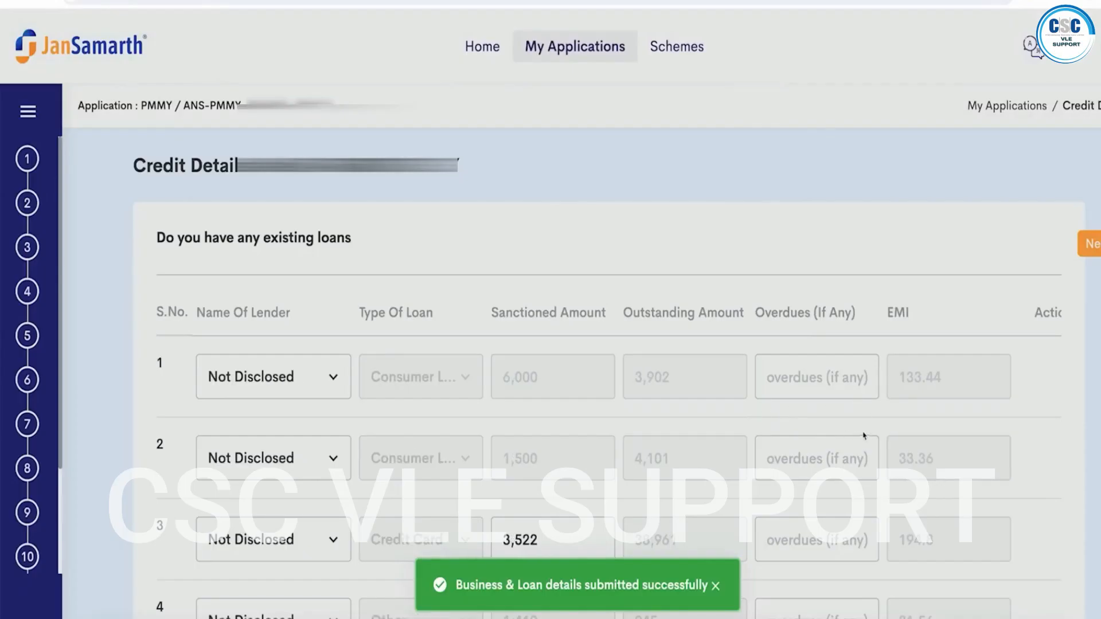
Enter 0 overdues for the existing loans and submit the credit details.
scroll(352, 380, down, 2)
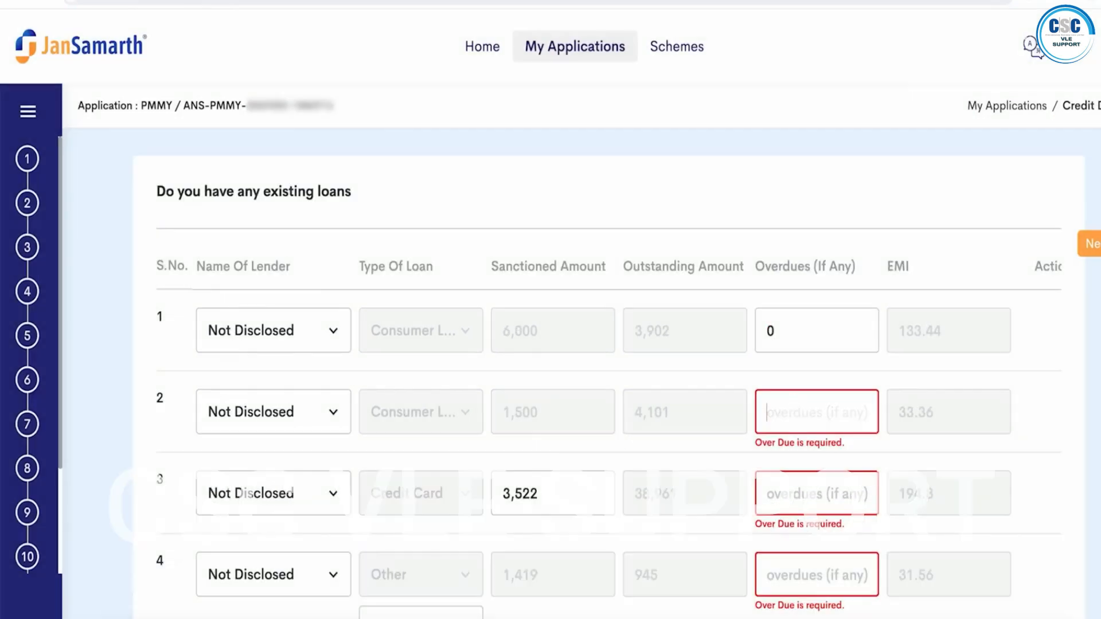
click(794, 404)
text(0)
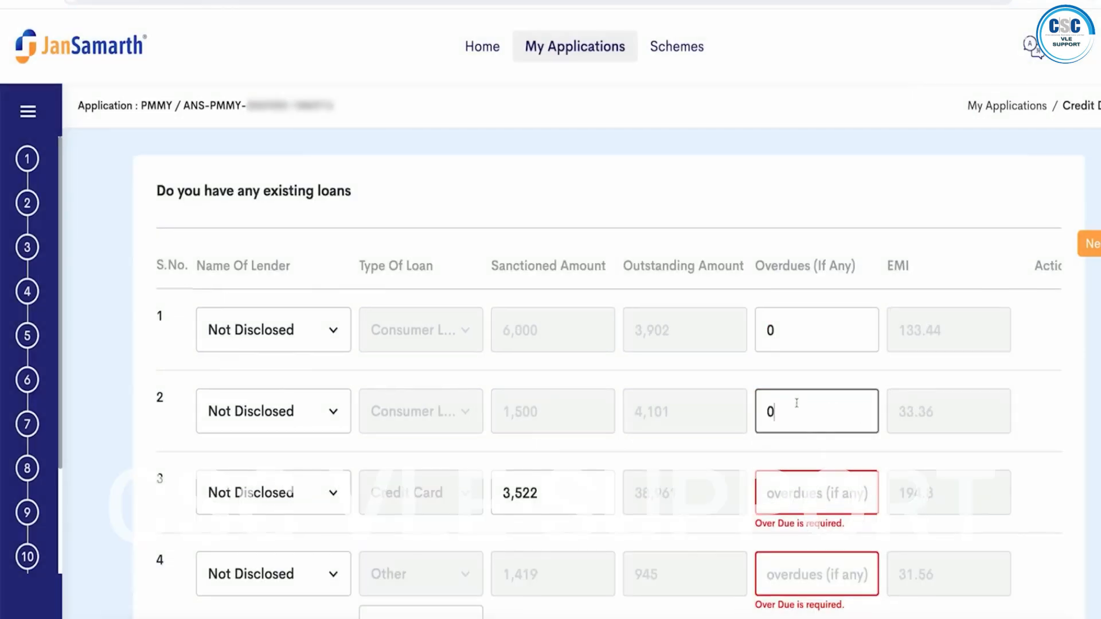
scroll(797, 395, down, 3)
text(0)
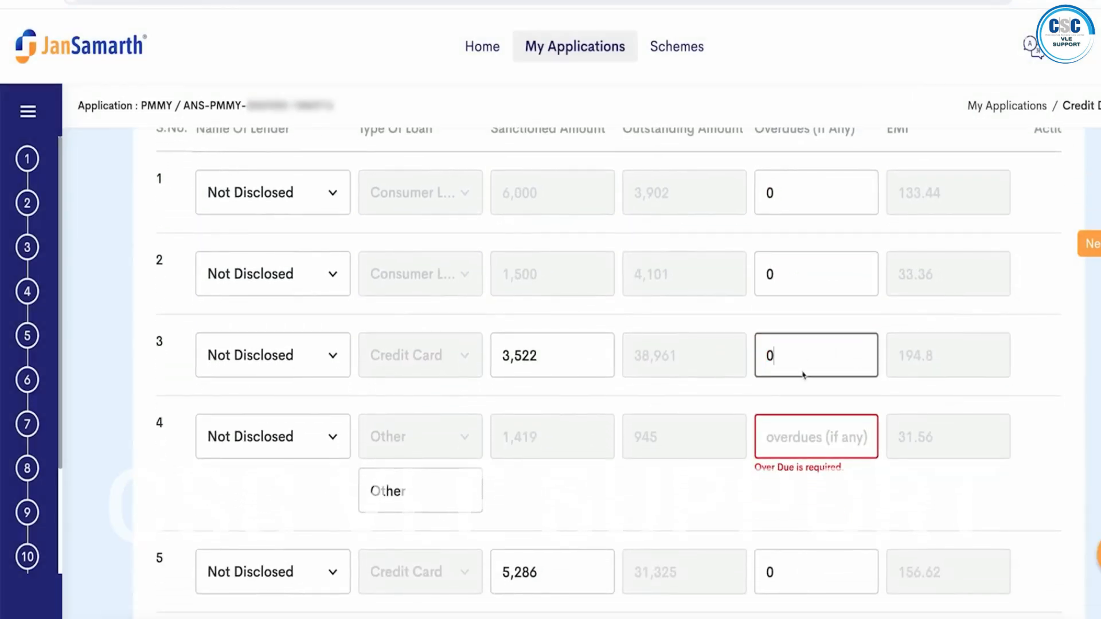
scroll(803, 367, down, 3)
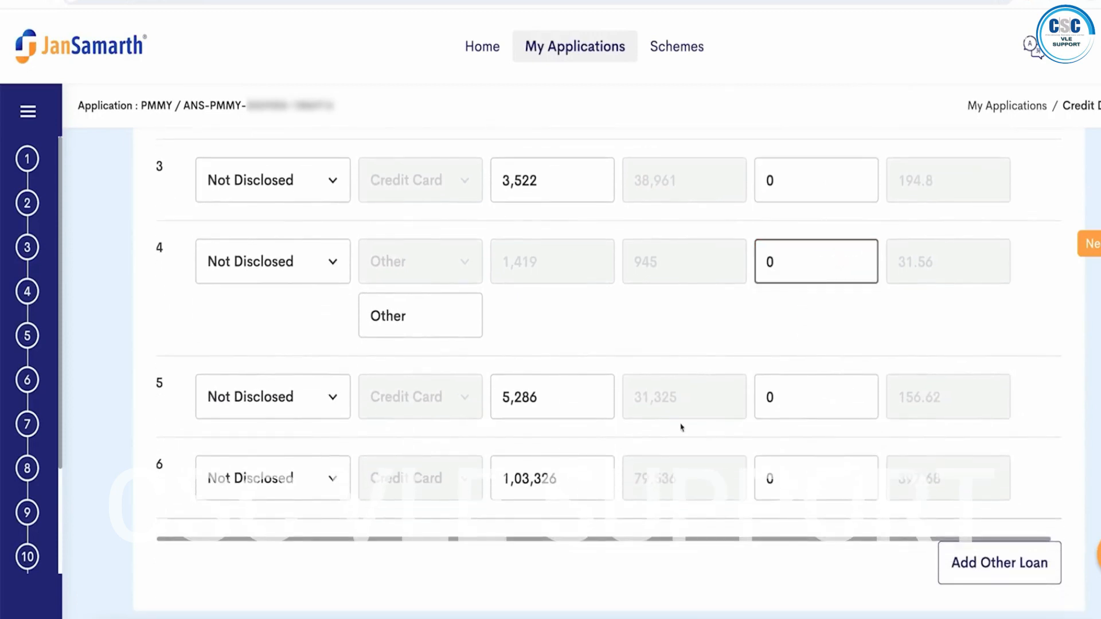
scroll(854, 523, down, 4)
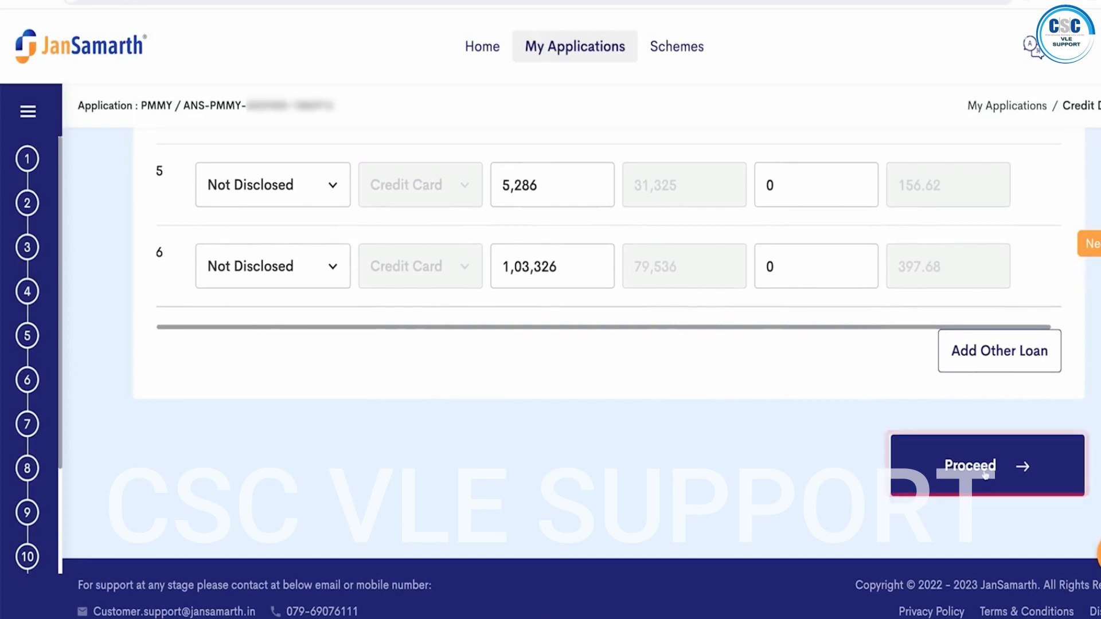
click(985, 468)
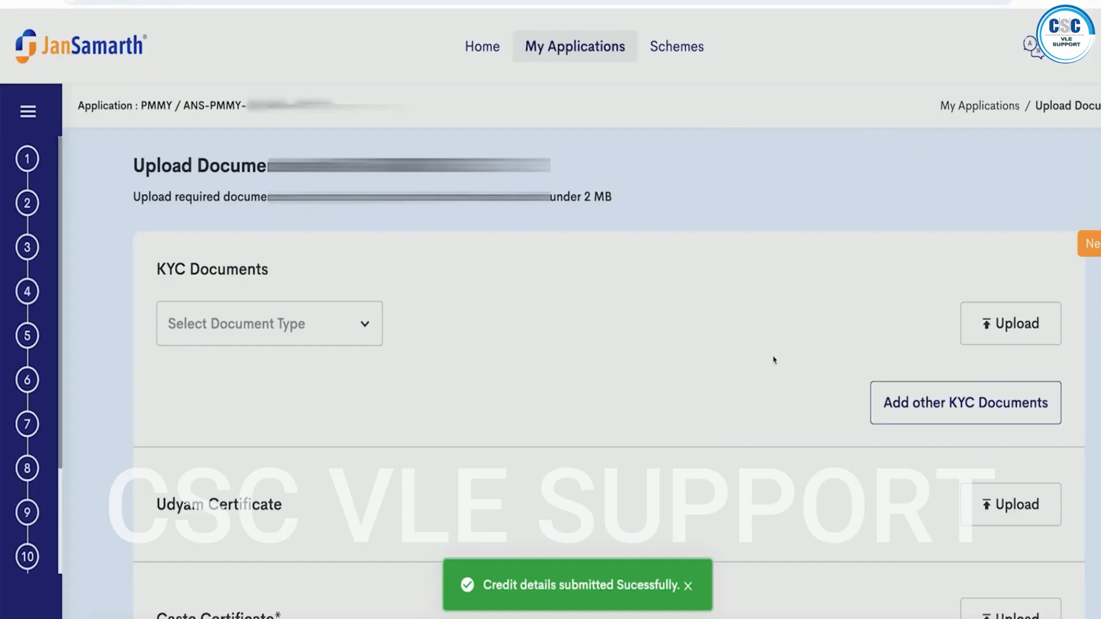
Choose PAN as the KYC document type, then skip the uploads to the application summary.
scroll(773, 360, down, 1)
click(354, 284)
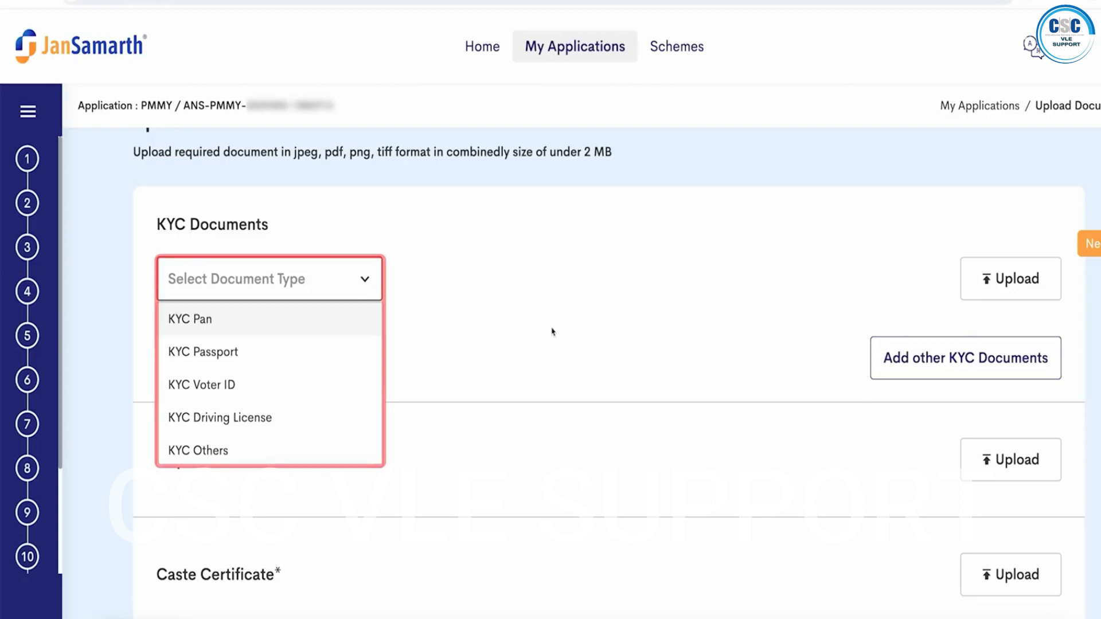
click(318, 333)
scroll(770, 319, down, 4)
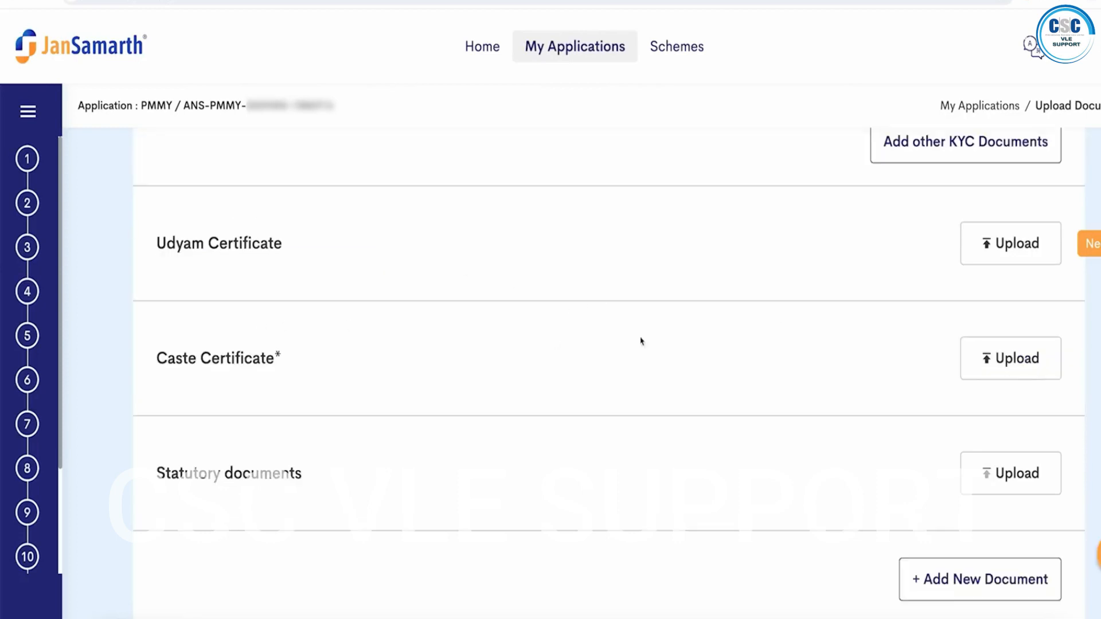
scroll(718, 369, up, 5)
scroll(718, 369, down, 5)
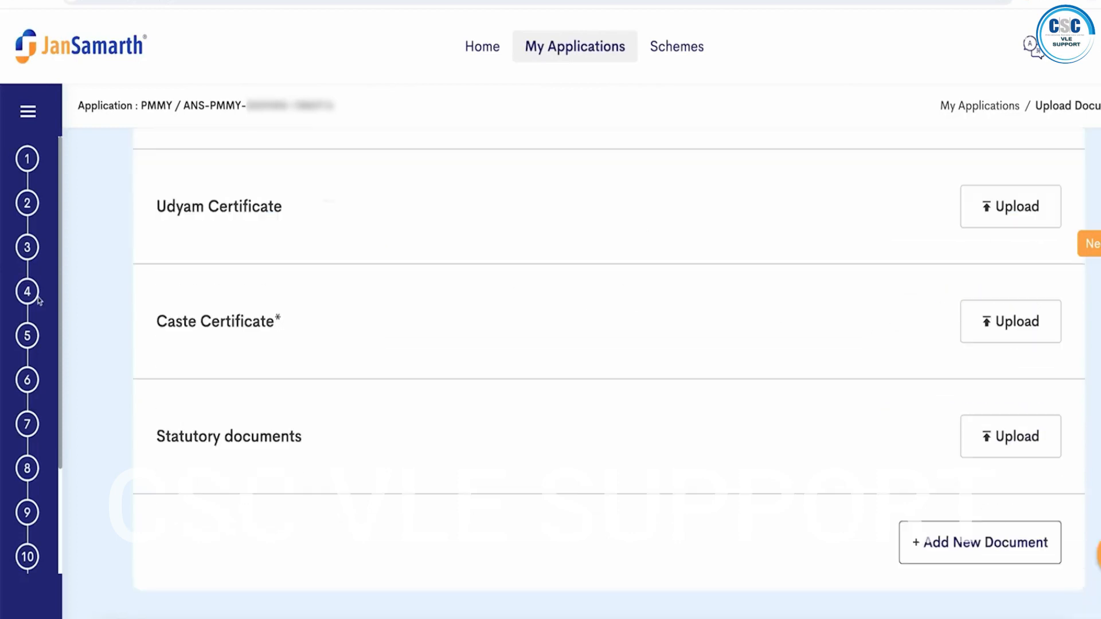
scroll(793, 586, down, 2)
click(787, 579)
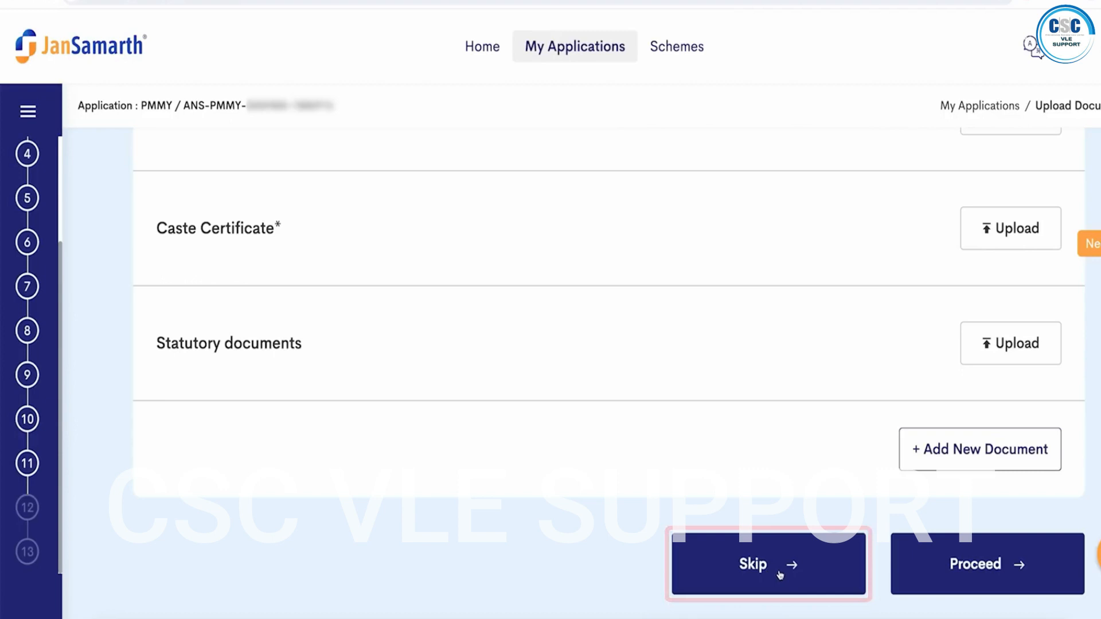
click(778, 573)
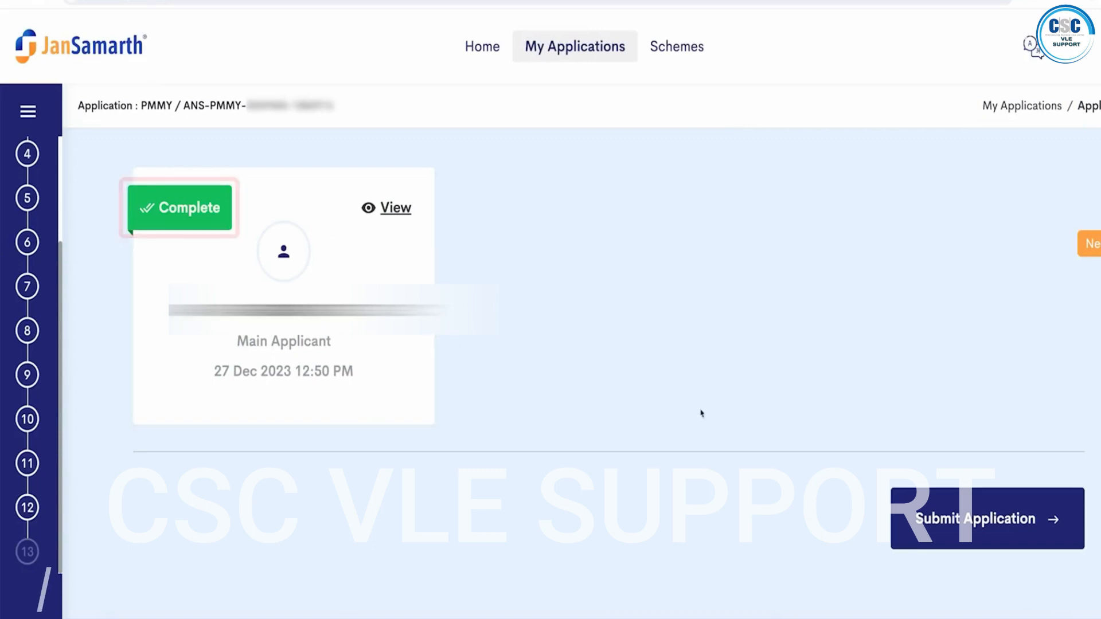
Submit the application and select Punjab National Bank's ₹5,00,000 offer at 10.65% for 3 years.
click(963, 523)
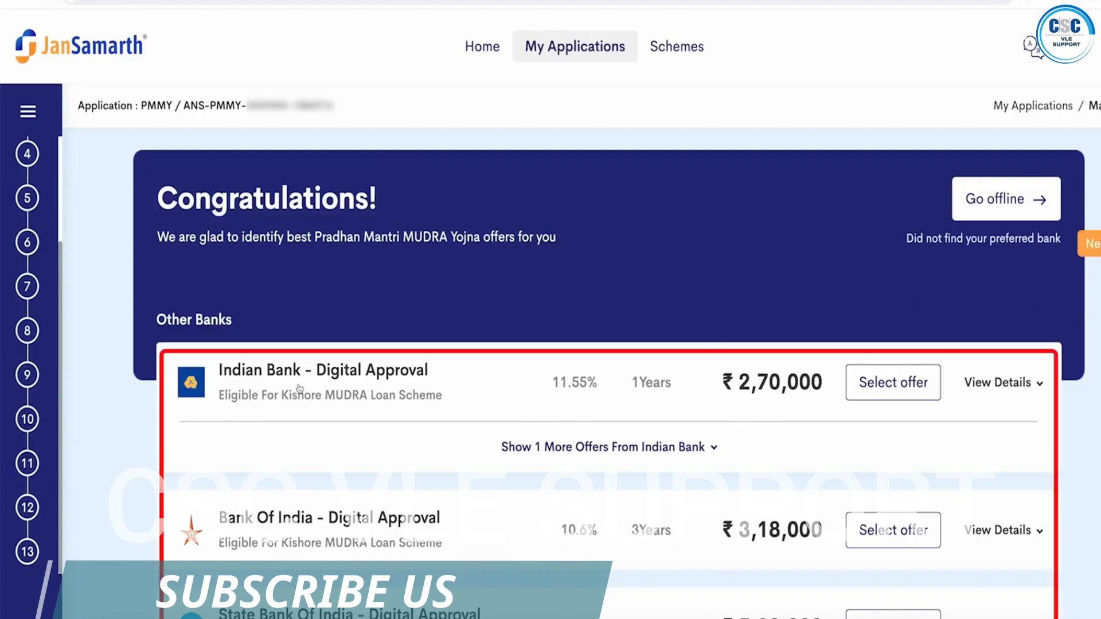
scroll(340, 415, down, 4)
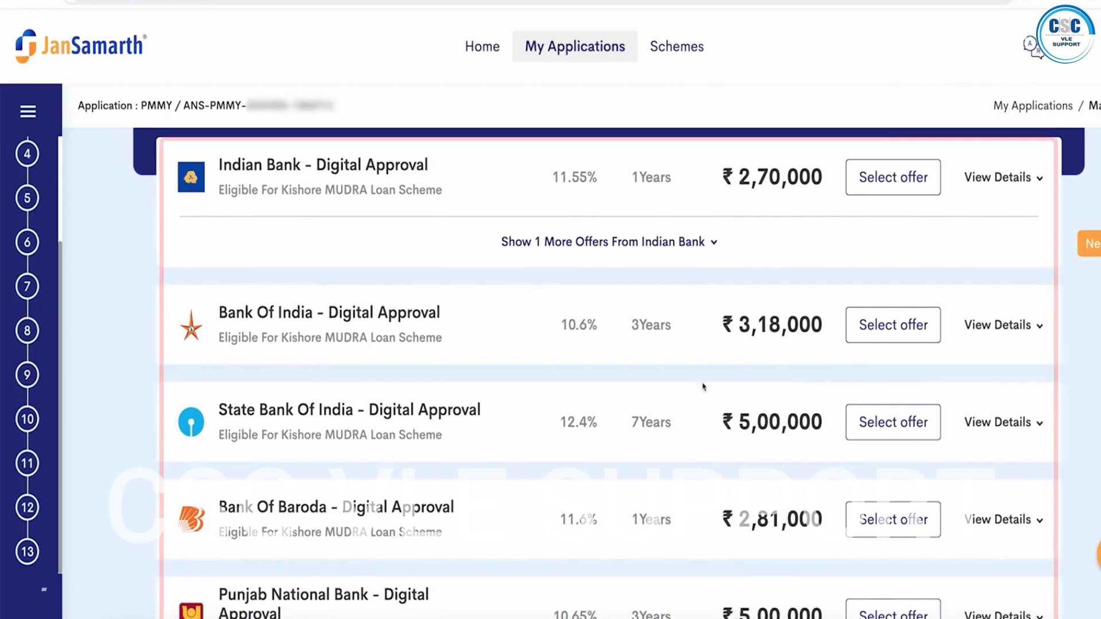
scroll(746, 384, down, 3)
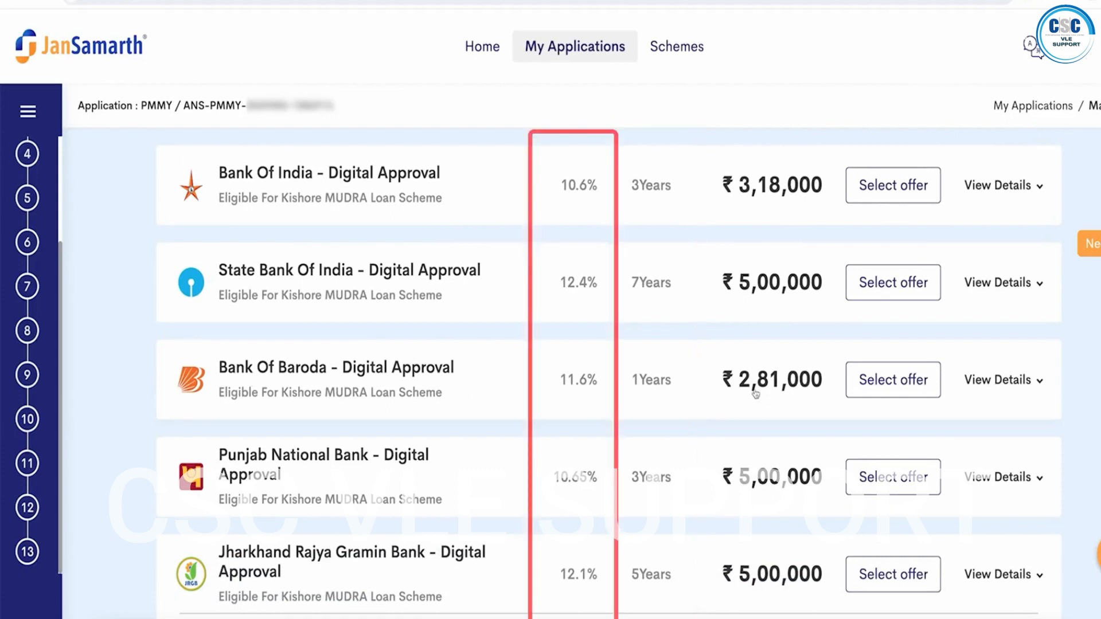
scroll(577, 441, down, 1)
scroll(577, 441, down, 2)
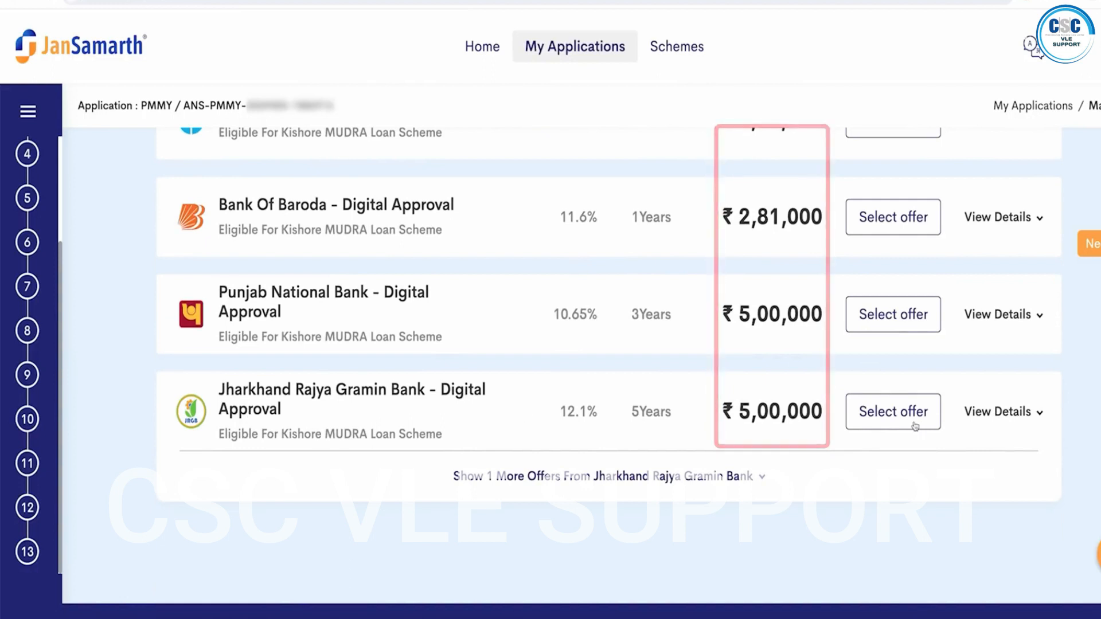
scroll(823, 410, up, 3)
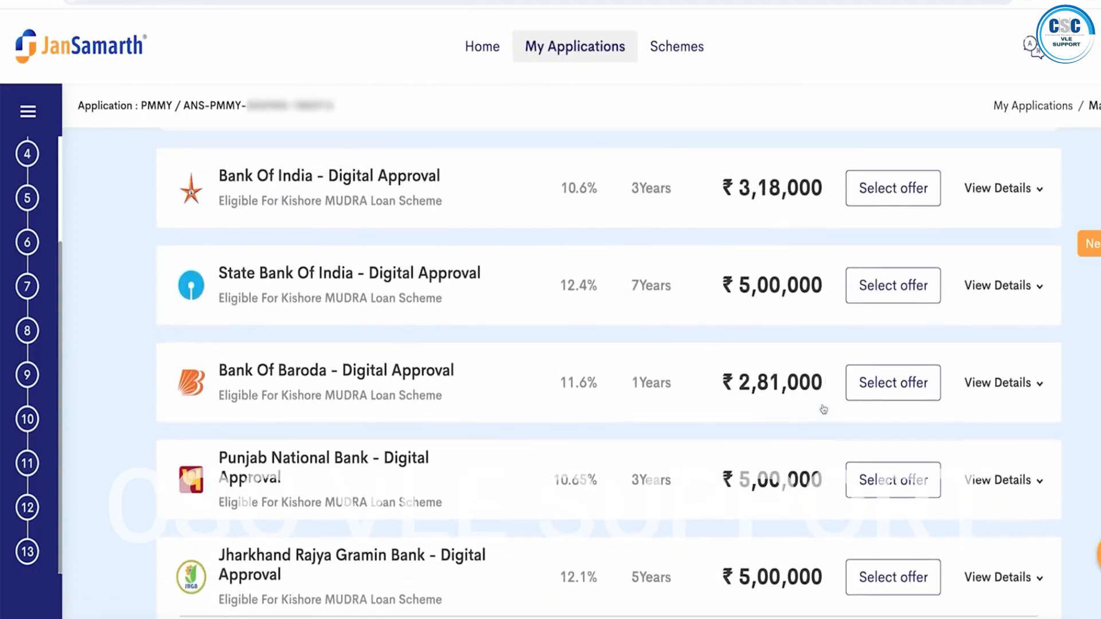
scroll(824, 410, up, 2)
scroll(935, 325, down, 5)
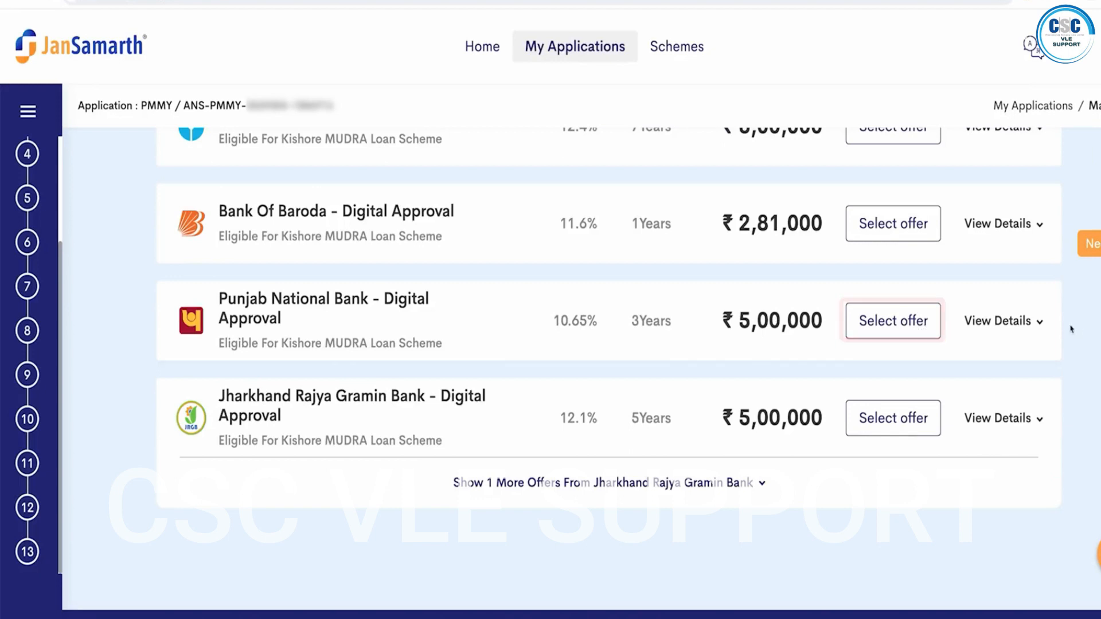
click(1037, 325)
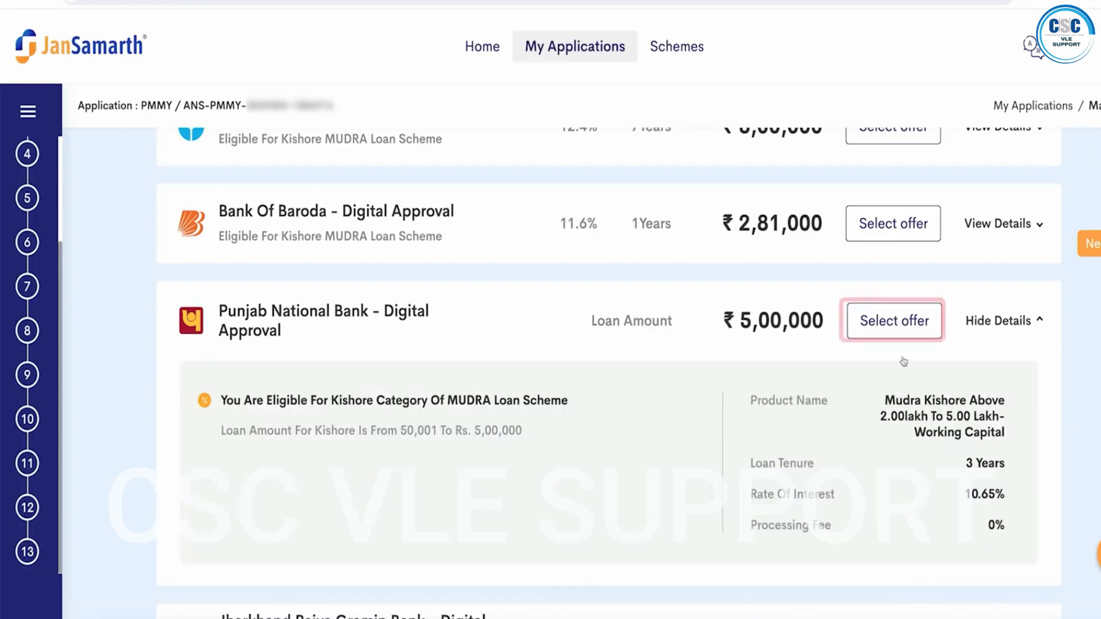
click(880, 323)
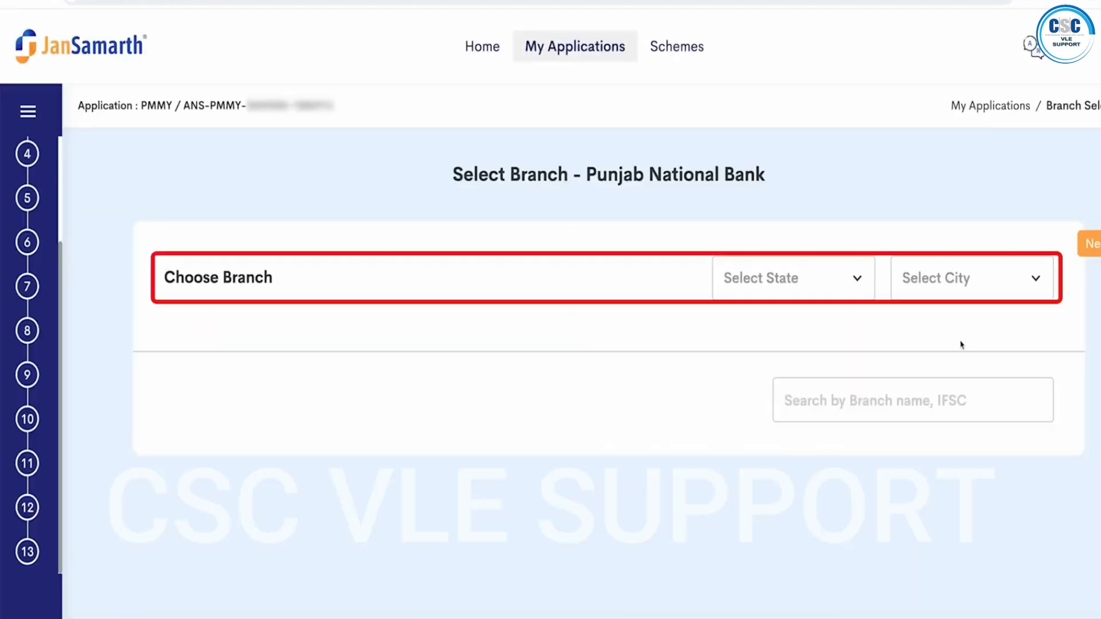
Set the branch location to Uttar Pradesh state and Lucknow city.
click(818, 276)
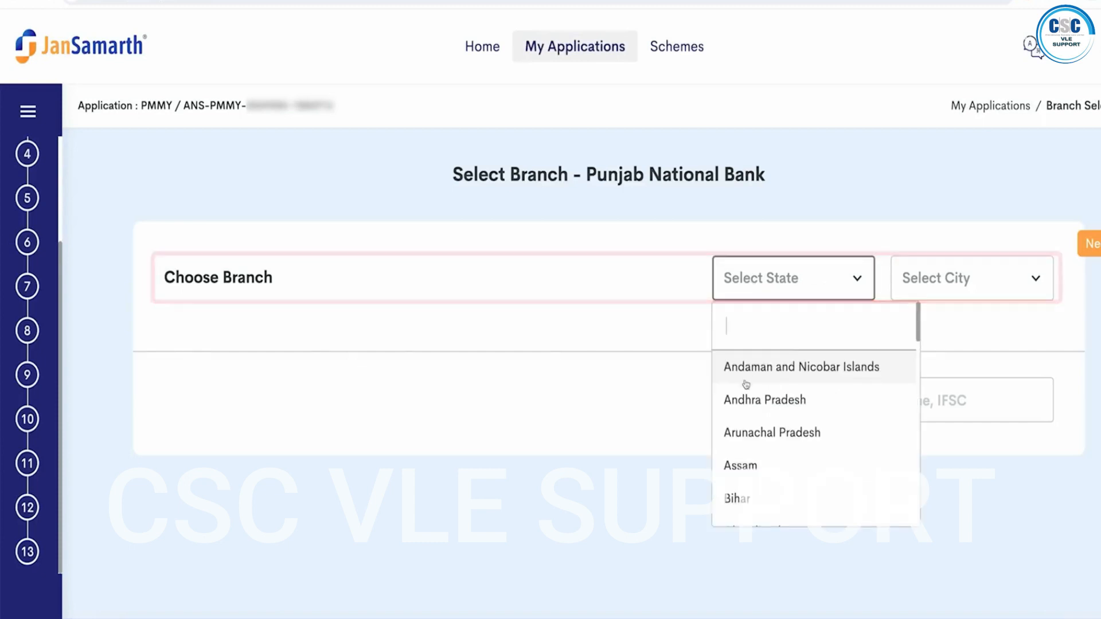
scroll(766, 456, down, 5)
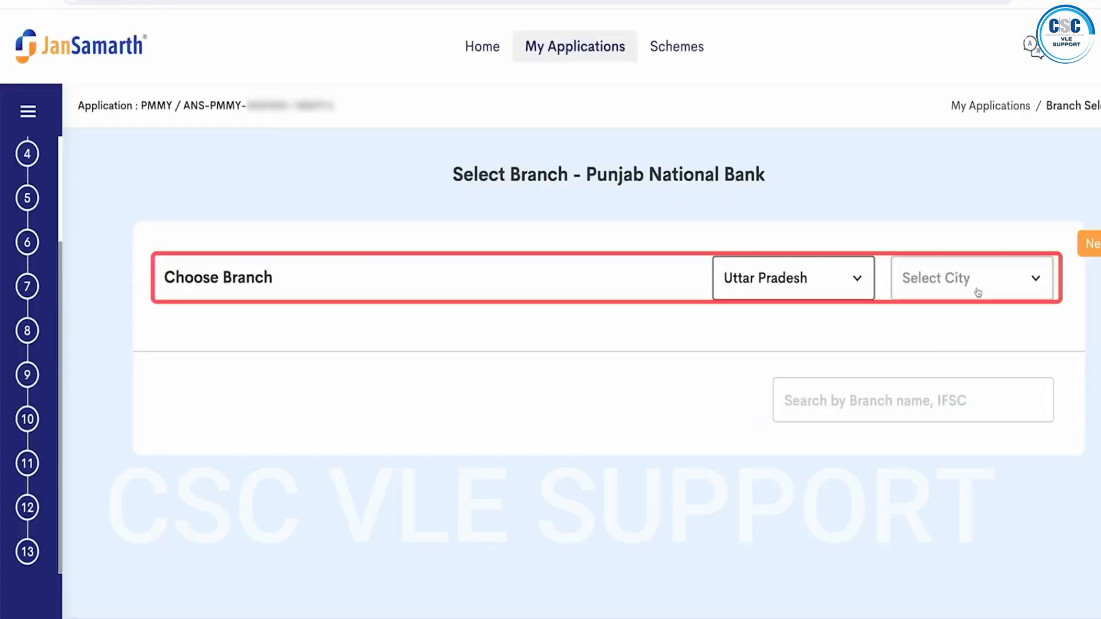
click(978, 289)
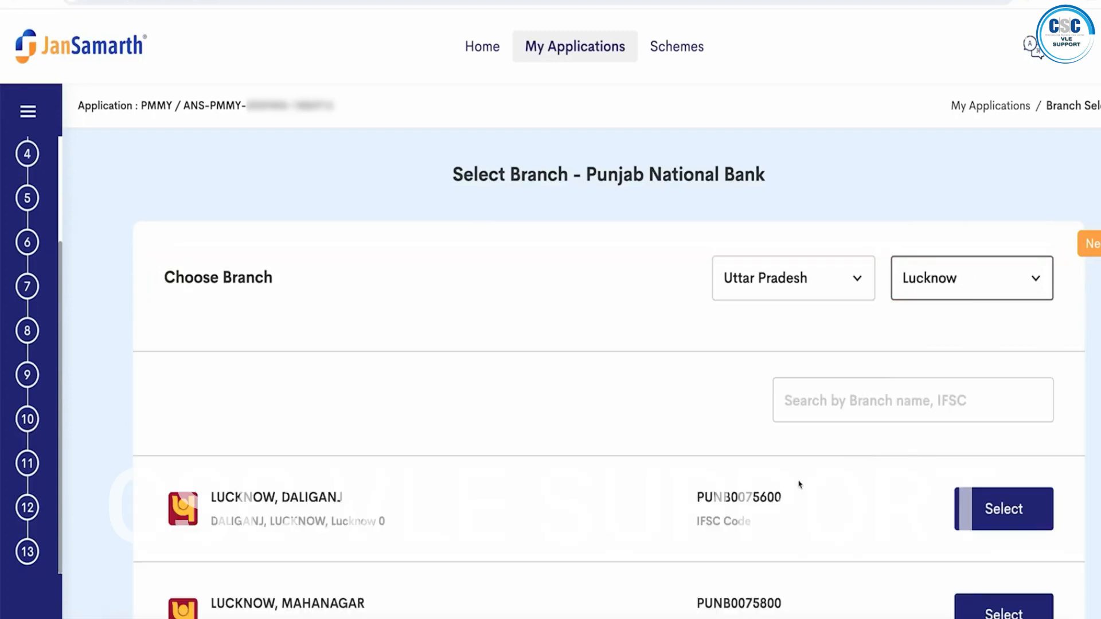
scroll(801, 481, down, 3)
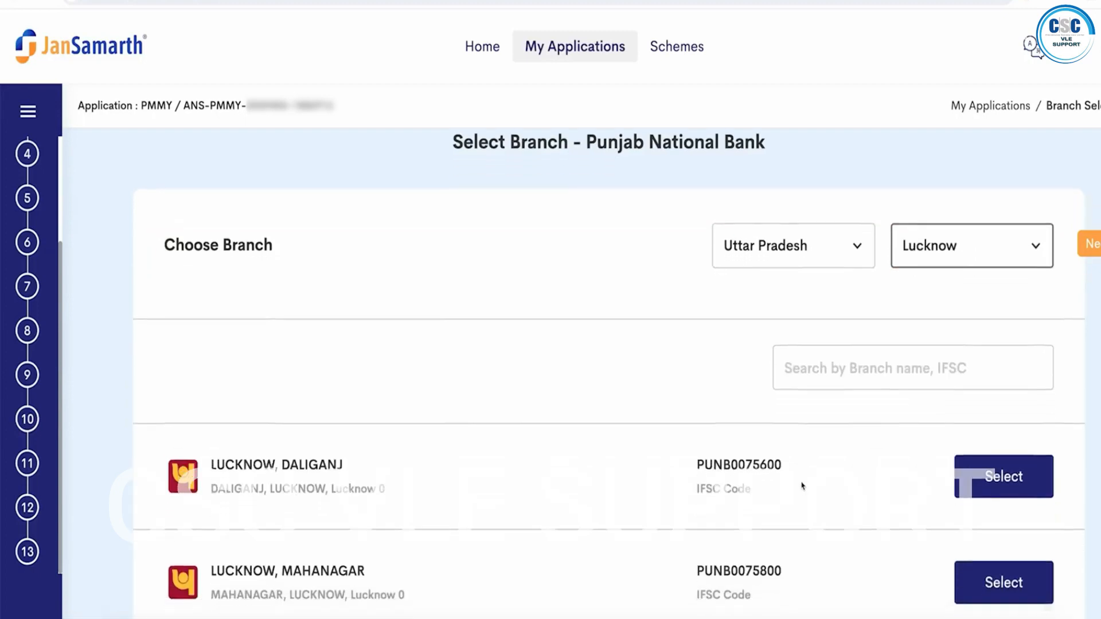
scroll(802, 486, down, 1)
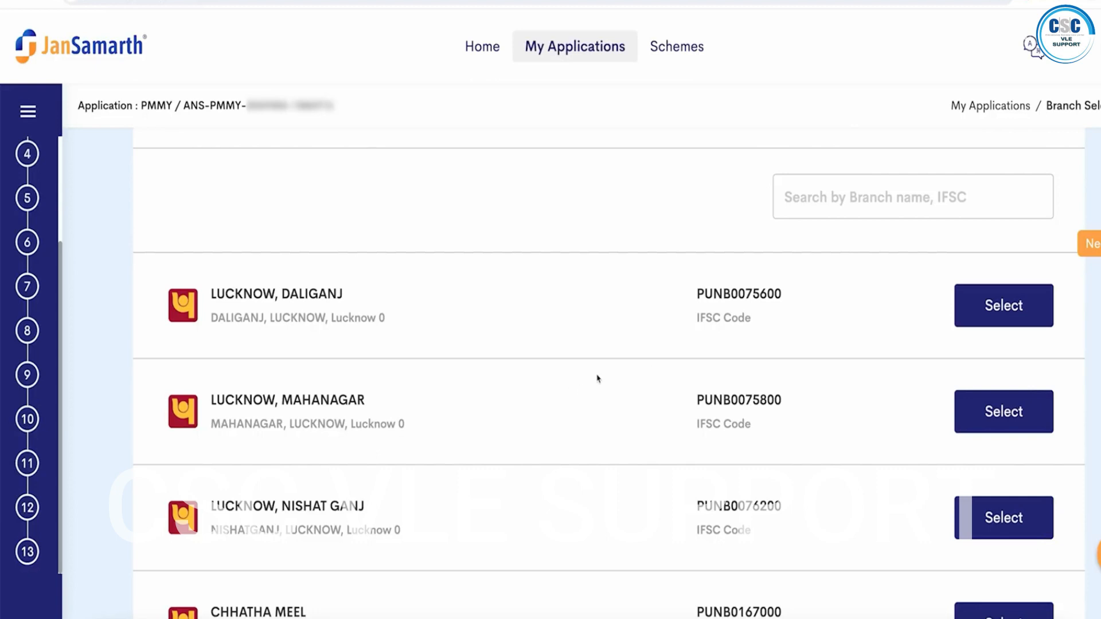
scroll(597, 379, up, 4)
Search branches for 'kak' and select the first Punjab National Bank result.
click(824, 401)
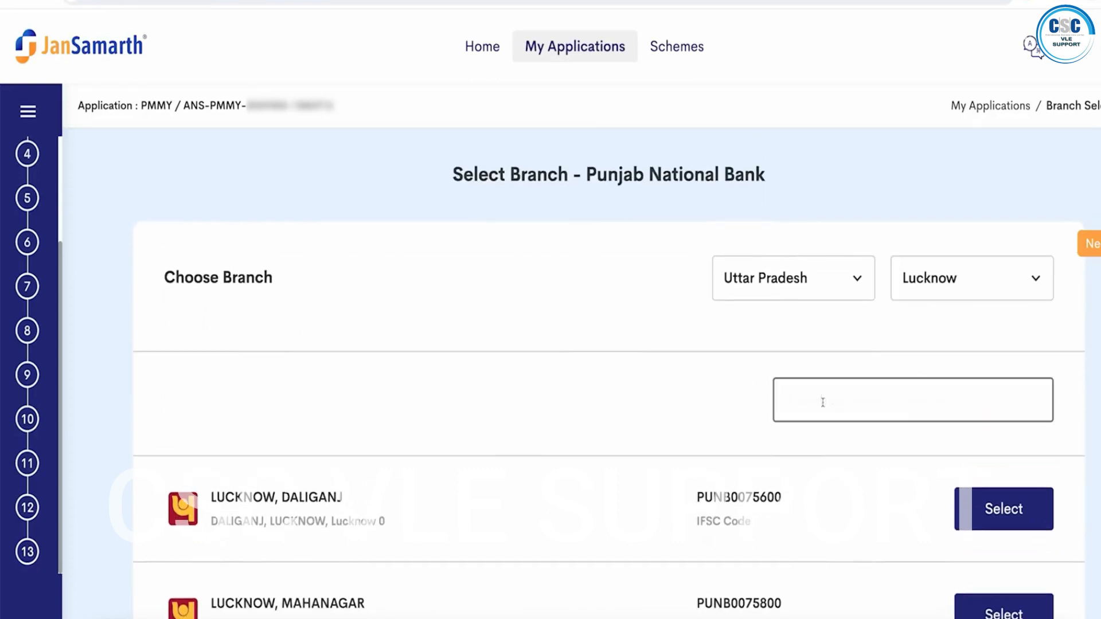
text(kak)
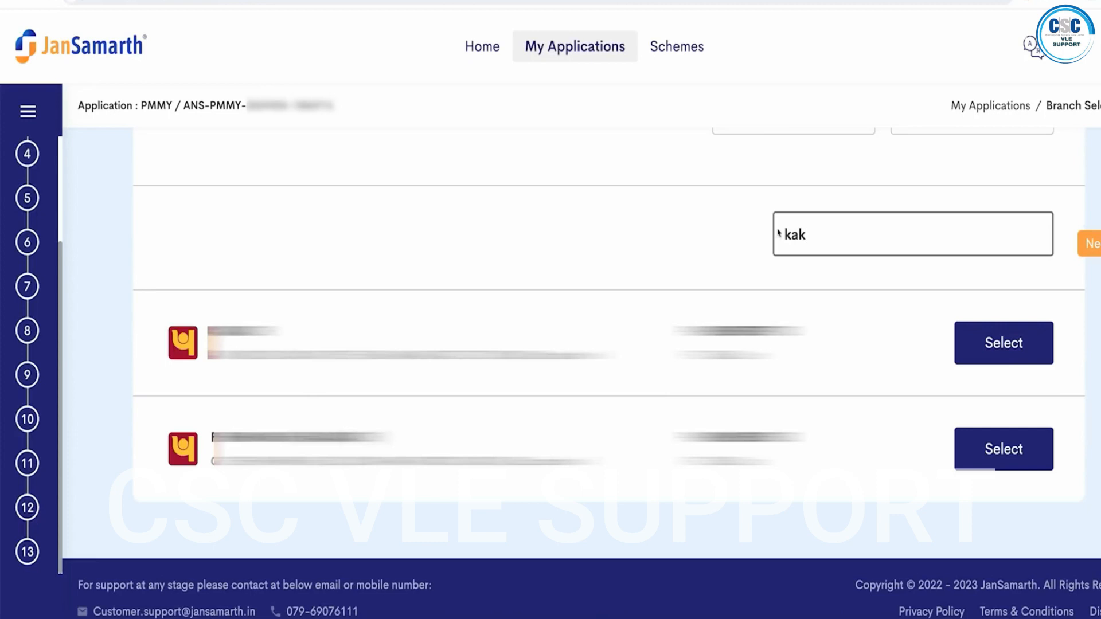
click(1013, 351)
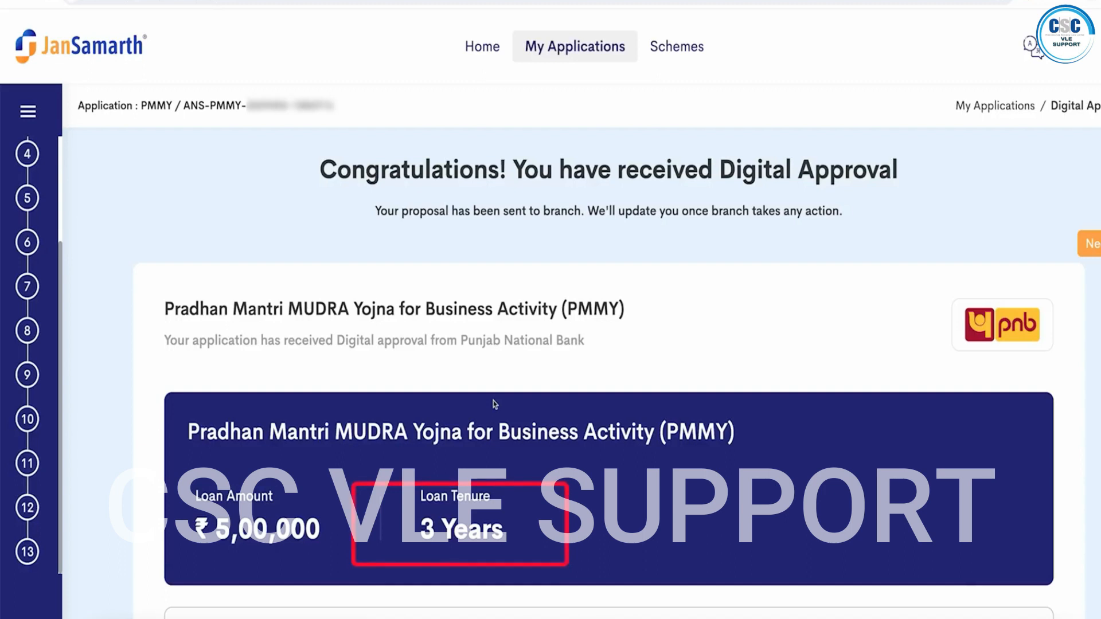
Download the Digital Approval letter as DigitalApproval_Letter into the Downloads folder.
scroll(494, 405, down, 6)
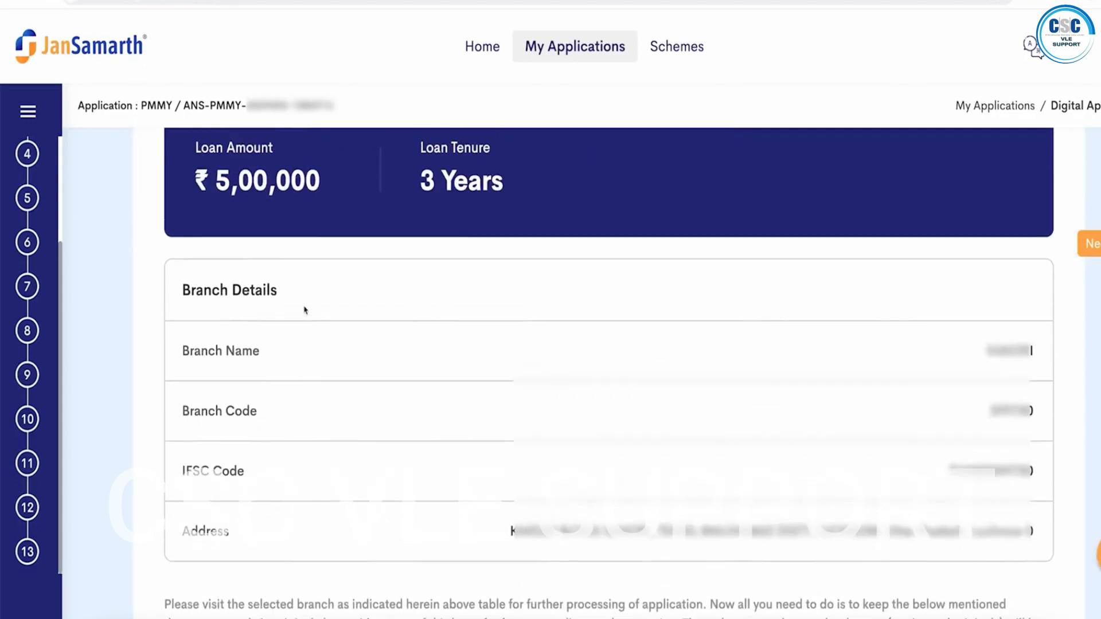
scroll(966, 535, down, 7)
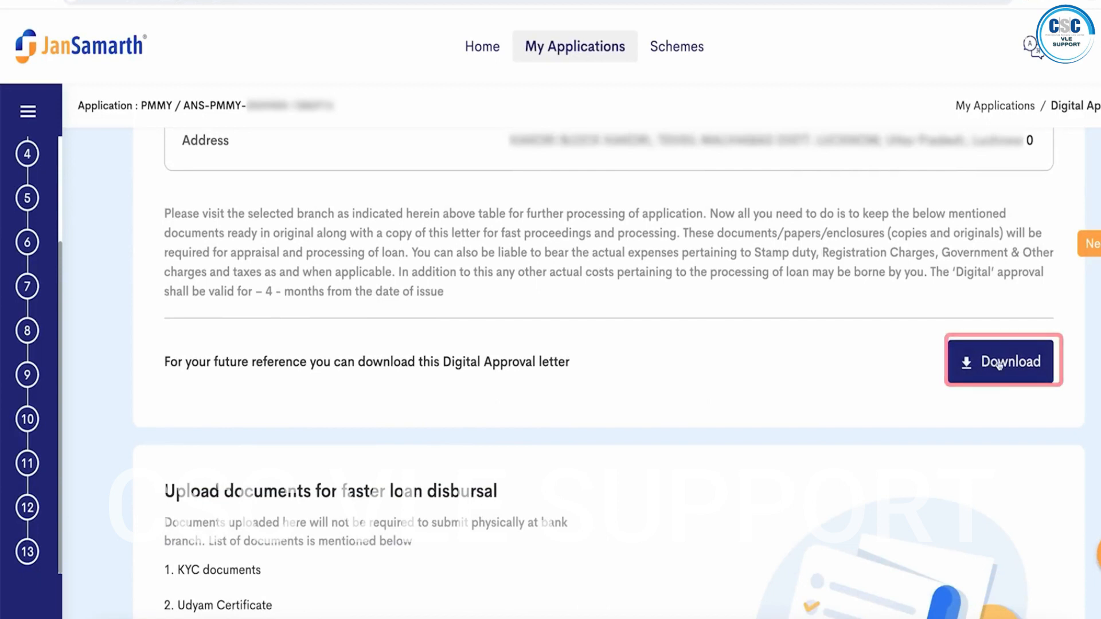
click(1001, 365)
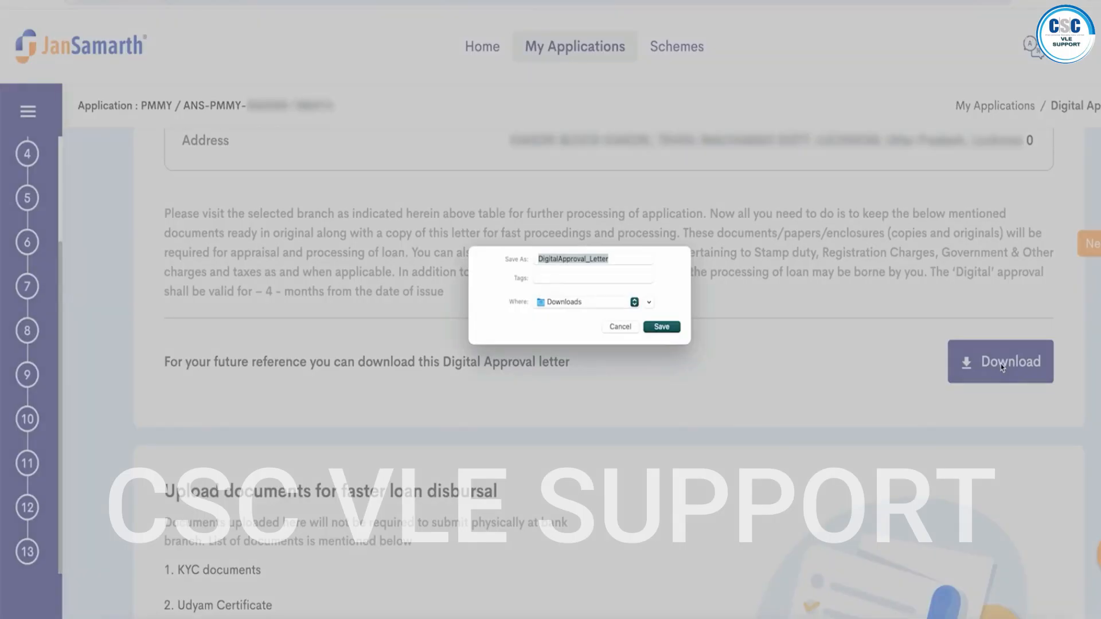
click(663, 327)
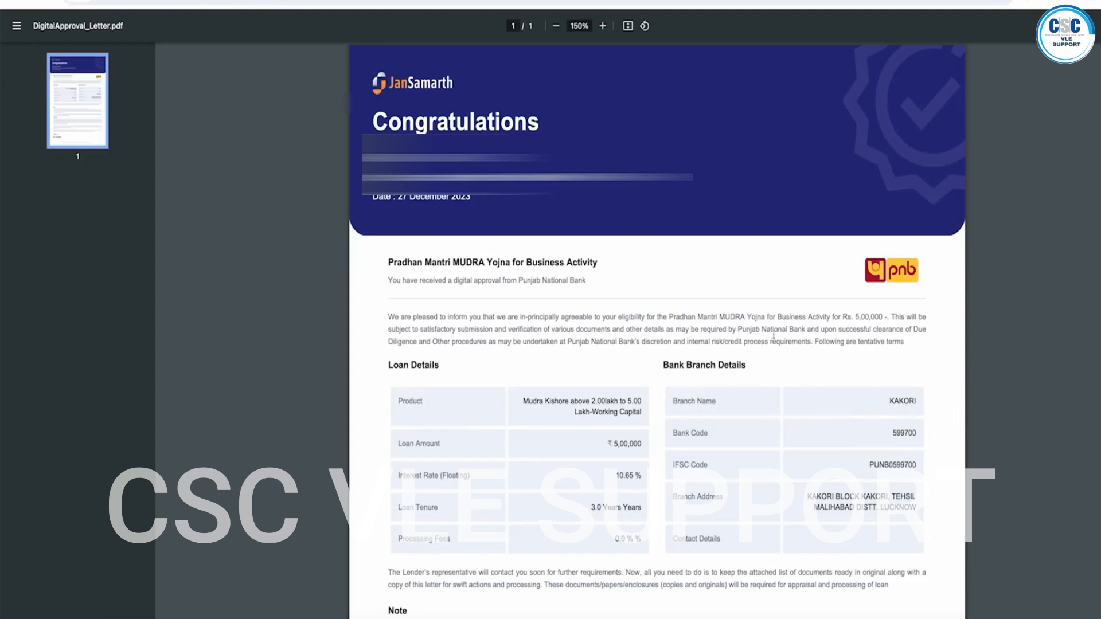
Review the Punjab National Bank approval letter and save a copy using Save as PDF.
scroll(774, 336, down, 7)
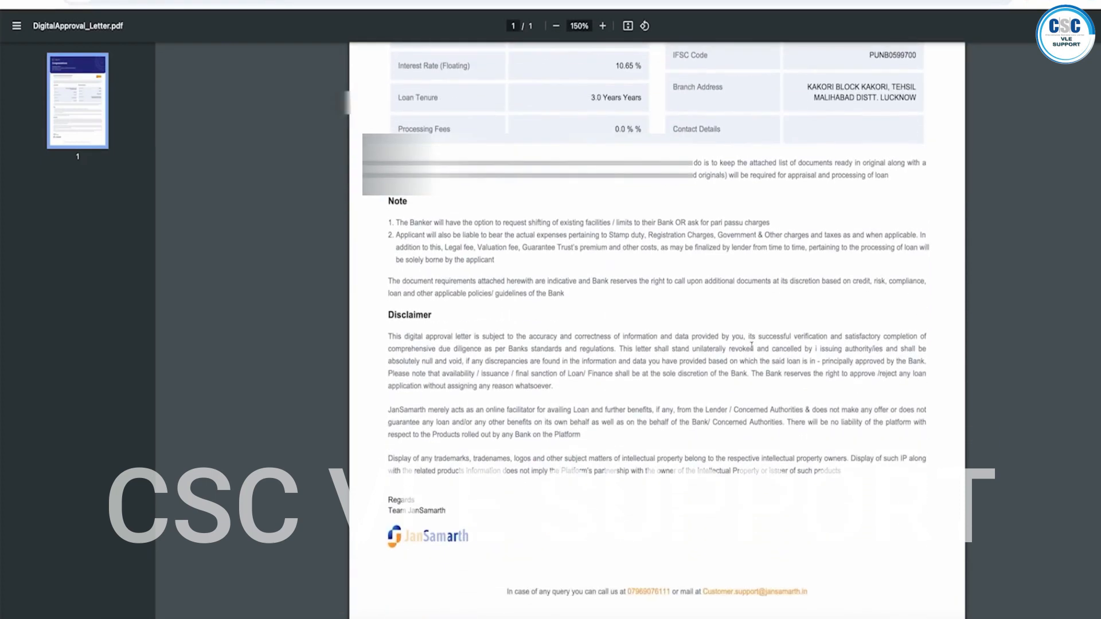
scroll(663, 323, up, 7)
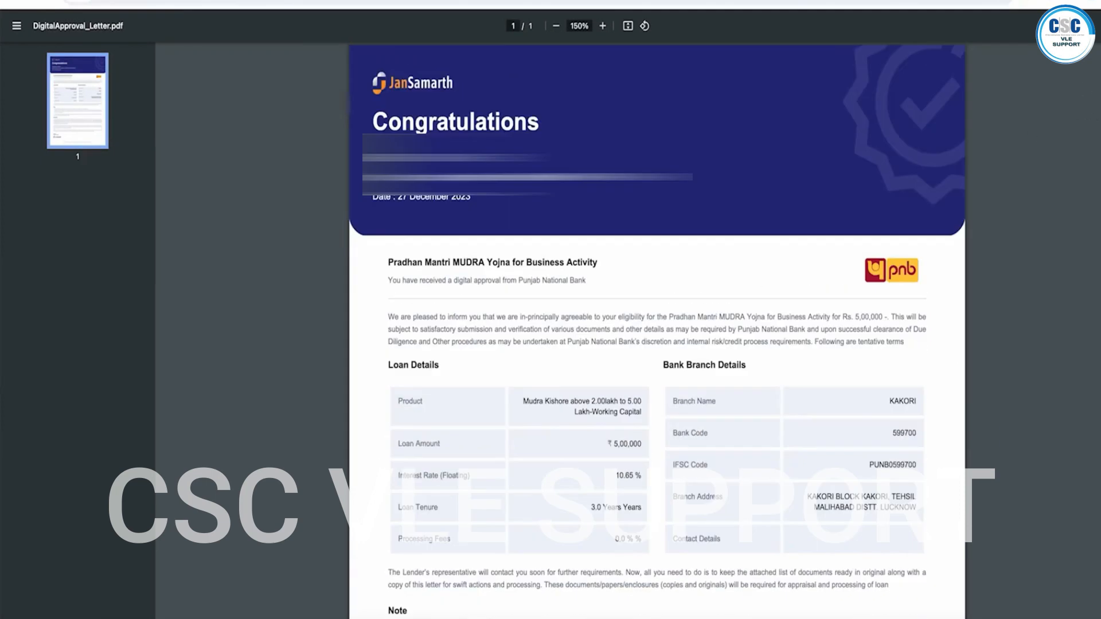
key(super+p)
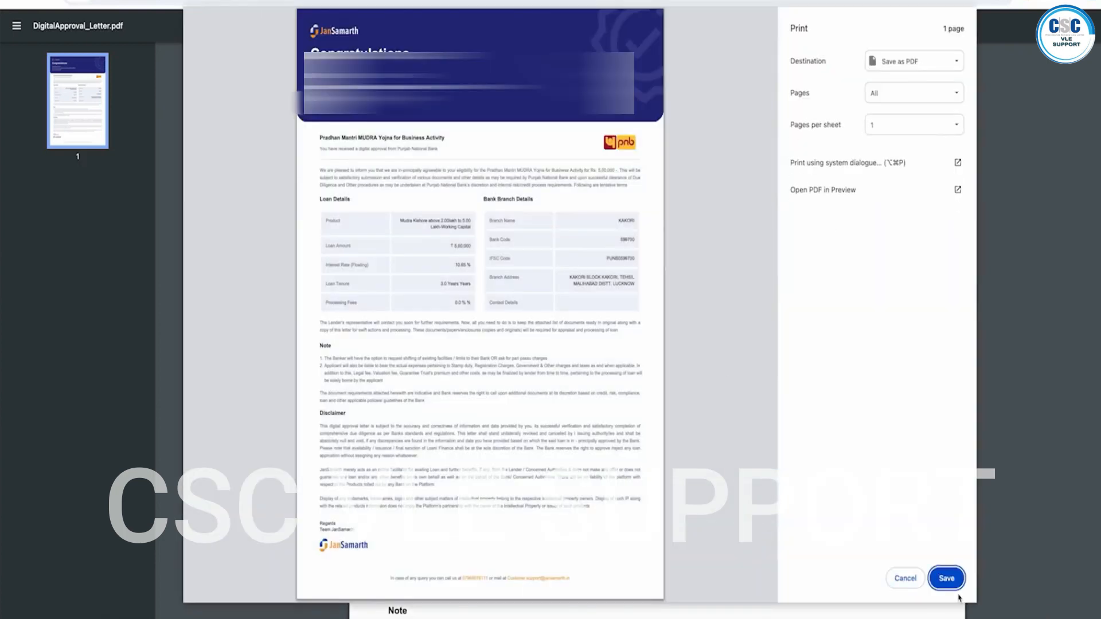
click(951, 581)
click(662, 336)
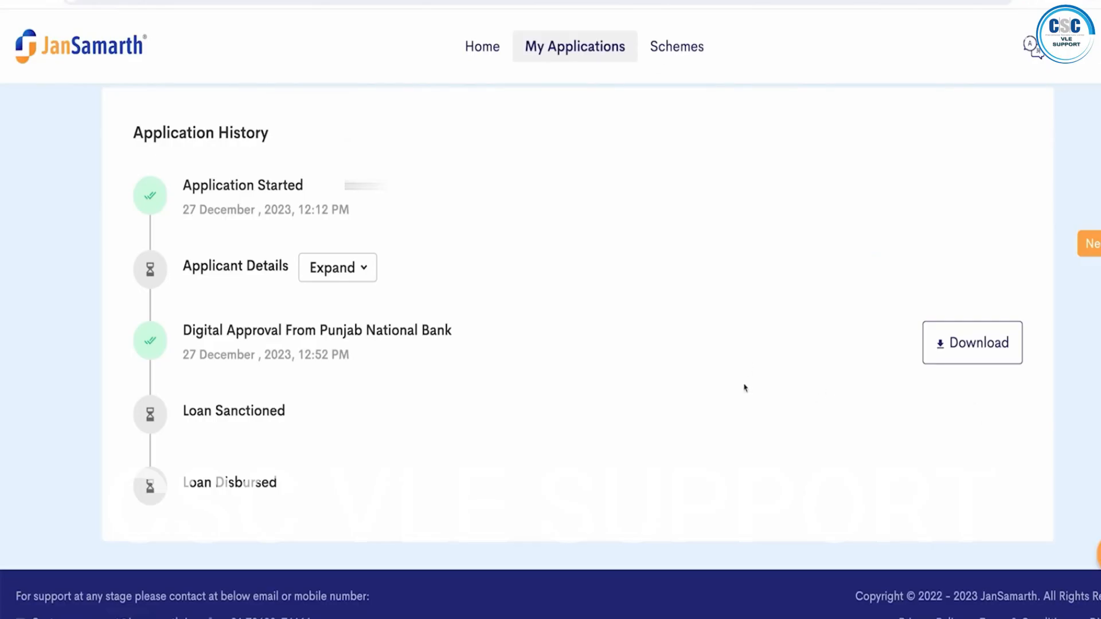
scroll(746, 388, down, 1)
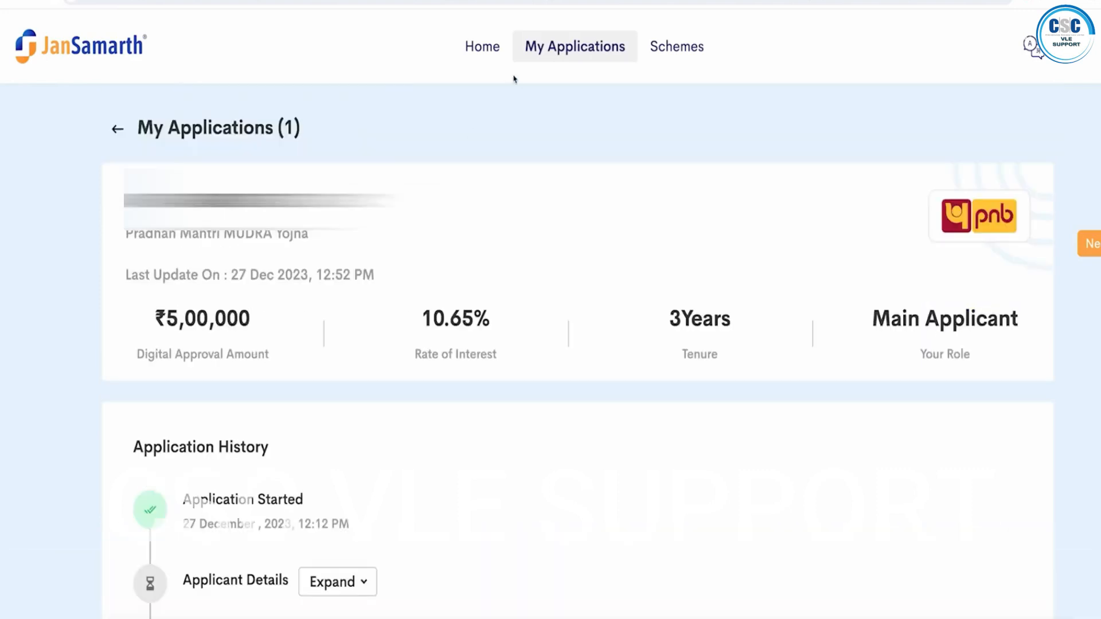
From My Applications, open Upload Documents for the PMMY application.
click(560, 54)
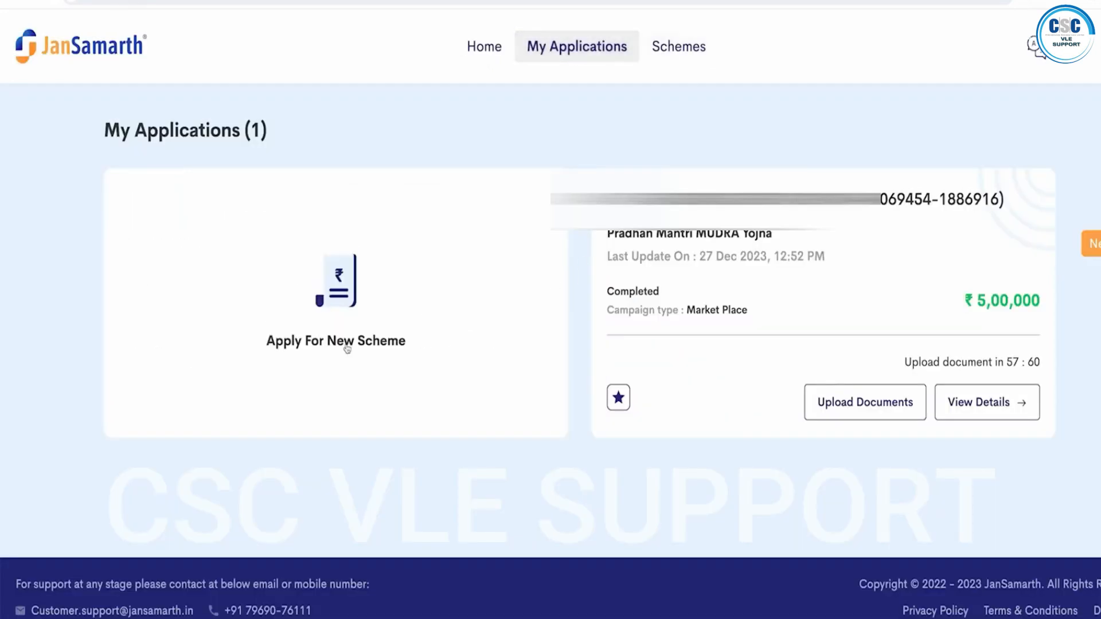
click(865, 411)
scroll(619, 450, down, 3)
scroll(619, 450, up, 3)
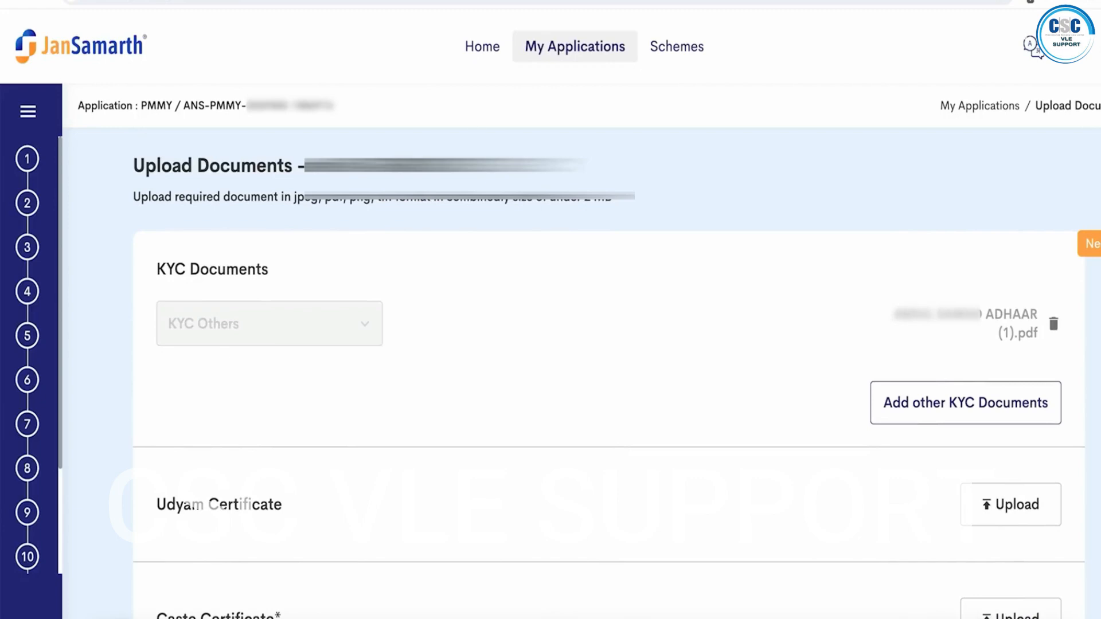